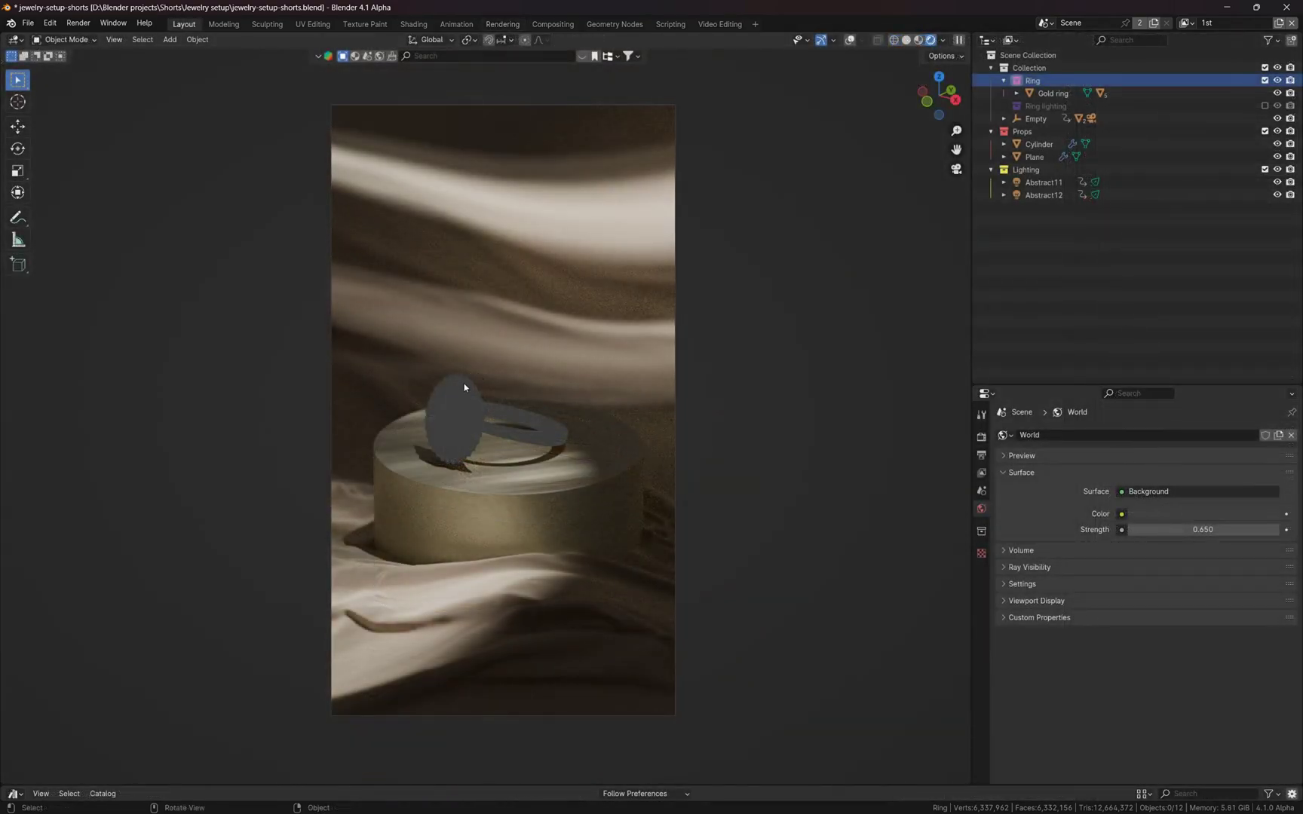
# Step: Leave camera view, switch to Solid shading, select the fabric plane and show overlays
pyautogui.press('KP_0')
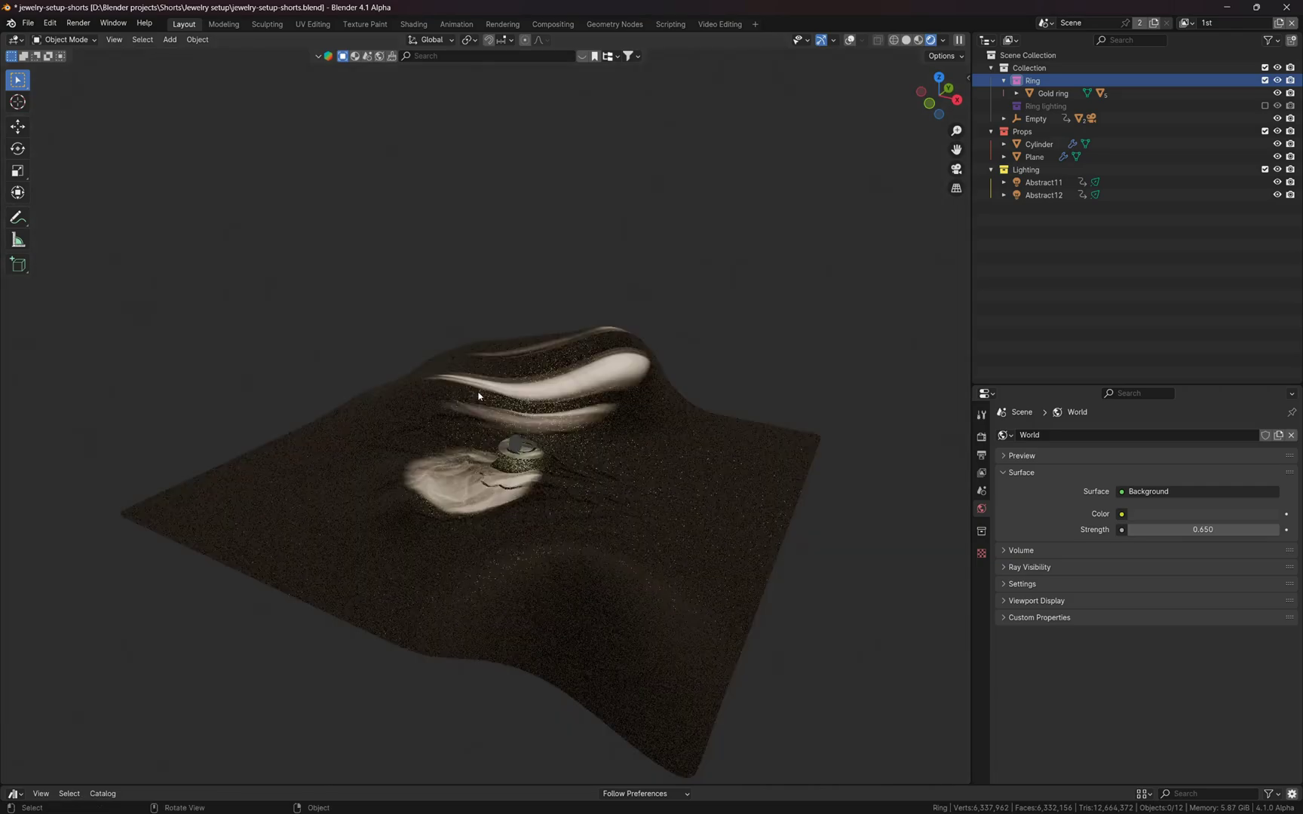
pyautogui.moveTo(468, 439); pyautogui.dragTo(526, 451, button='middle')
pyautogui.press('z')
pyautogui.moveTo(677, 447); pyautogui.dragTo(570, 510, button='middle')
pyautogui.click(505, 485)
pyautogui.hotkey('shift', 'alt', 'z')
# Step: Select the pedestal cylinder and orbit and zoom around the fabric, pedestal and ring
pyautogui.scroll(3, 468, 472)
pyautogui.moveTo(468, 474)
pyautogui.mouseDown(button='middle')
pyautogui.moveTo(604, 484)
pyautogui.moveTo(410, 478)
pyautogui.moveTo(599, 454)
pyautogui.moveTo(614, 485)
pyautogui.moveTo(484, 468)
pyautogui.mouseUp(button='middle')
pyautogui.click(599, 455)
pyautogui.scroll(2, 414, 448)
pyautogui.moveTo(637, 476); pyautogui.dragTo(579, 410, button='middle')
pyautogui.scroll(2, 540, 403)
pyautogui.scroll(-9, 530, 356)
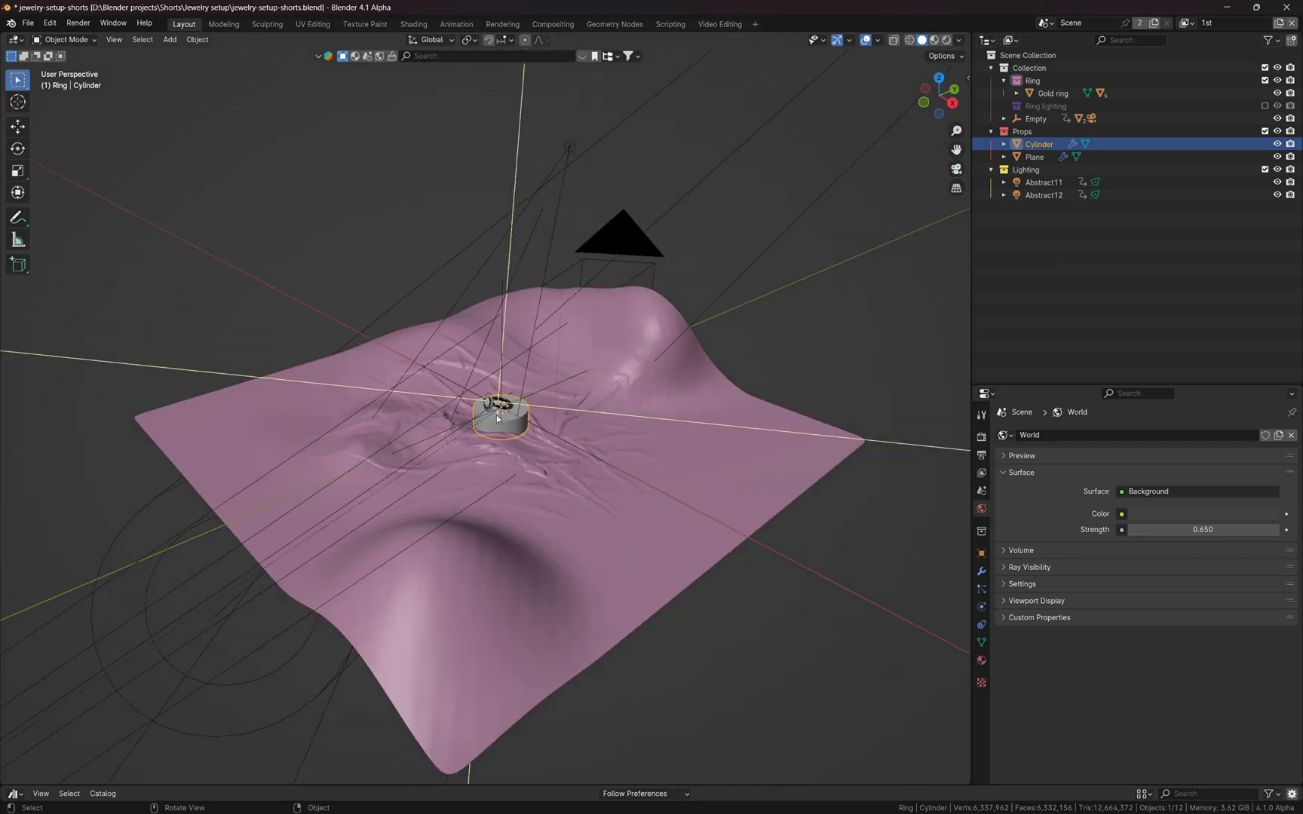
pyautogui.moveTo(482, 415); pyautogui.dragTo(576, 432, button='middle')
pyautogui.moveTo(451, 442); pyautogui.dragTo(527, 433, button='middle')
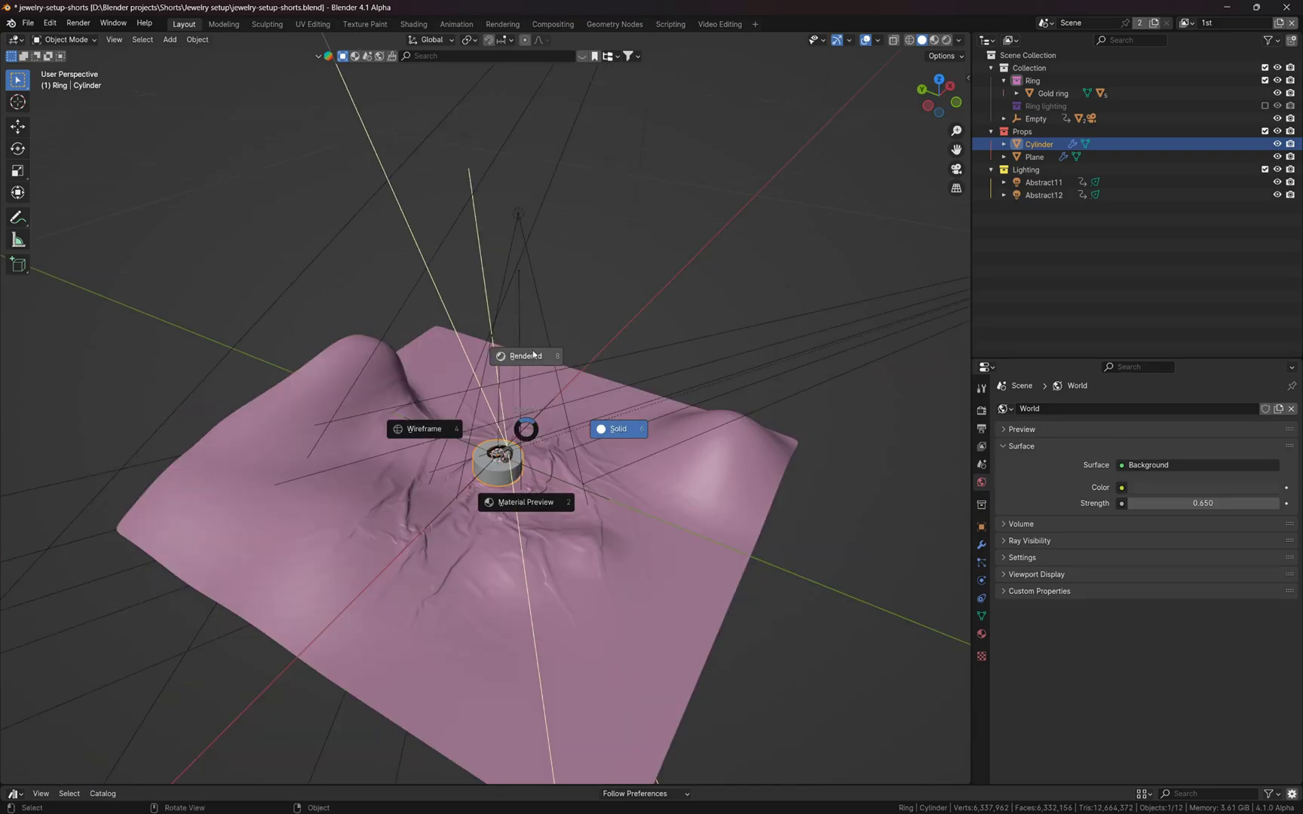
# Step: Switch the viewport to Rendered shading and orbit around the pedestal
pyautogui.click(530, 356)
pyautogui.moveTo(524, 471); pyautogui.dragTo(547, 472, button='middle')
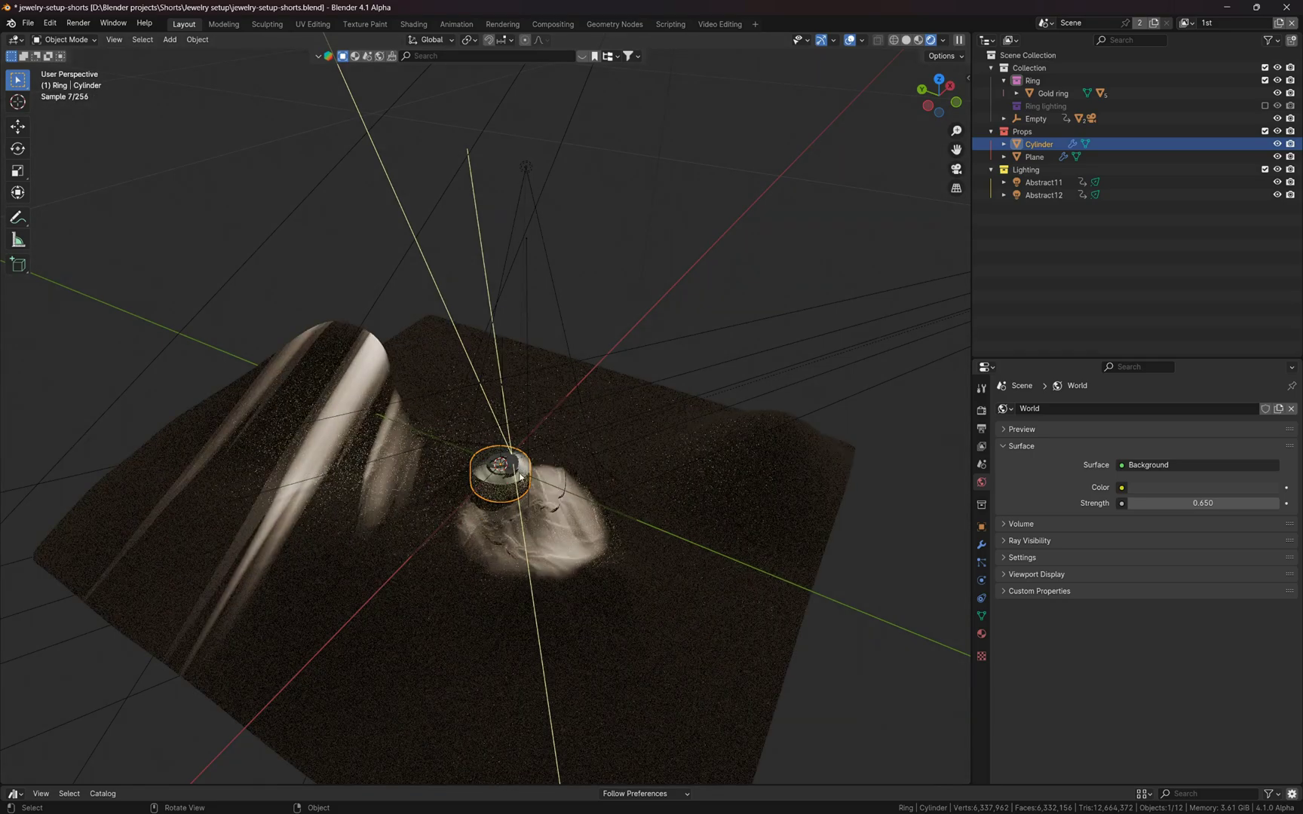
pyautogui.moveTo(516, 481); pyautogui.dragTo(705, 320, button='middle')
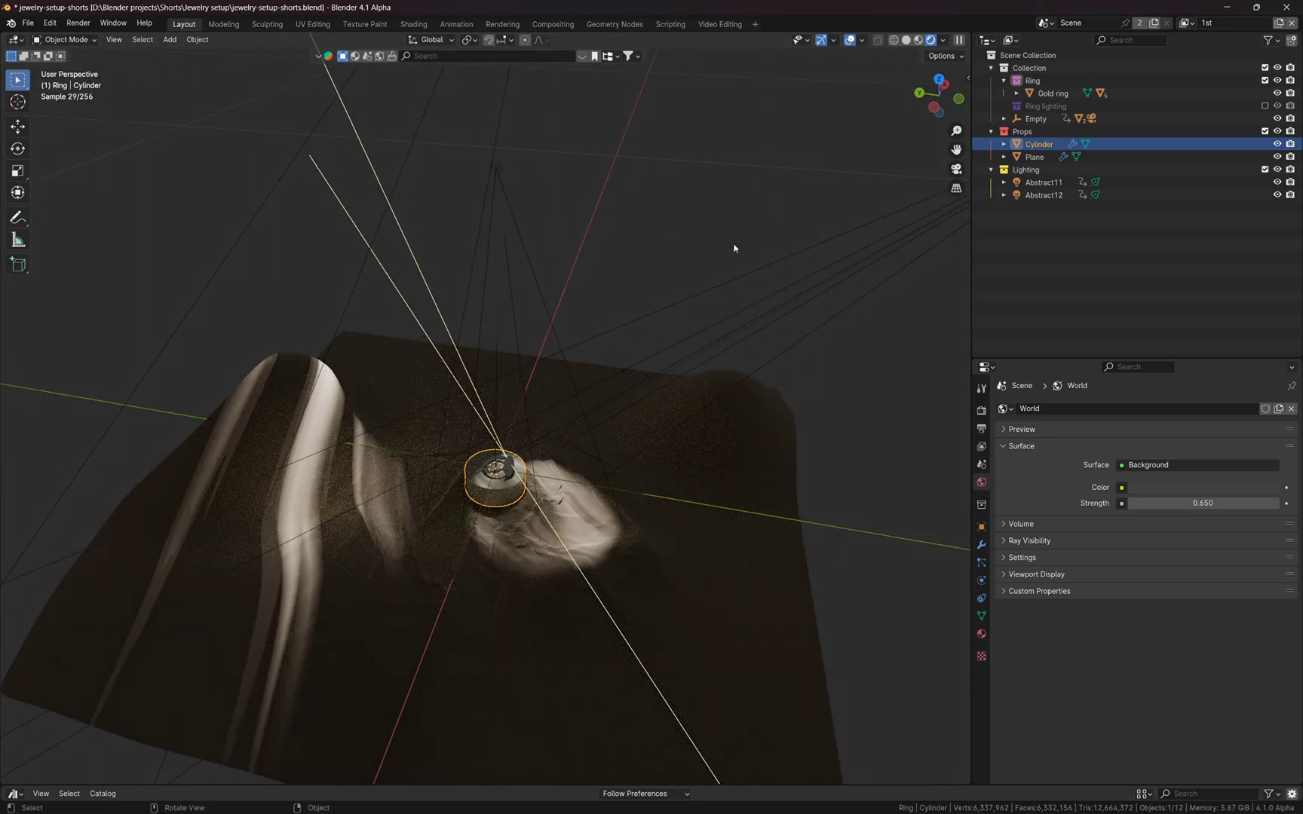
pyautogui.moveTo(734, 248); pyautogui.dragTo(754, 302, button='middle')
# Step: Select the camera, then the Abstract12 light, and switch to the top view
pyautogui.click(758, 294)
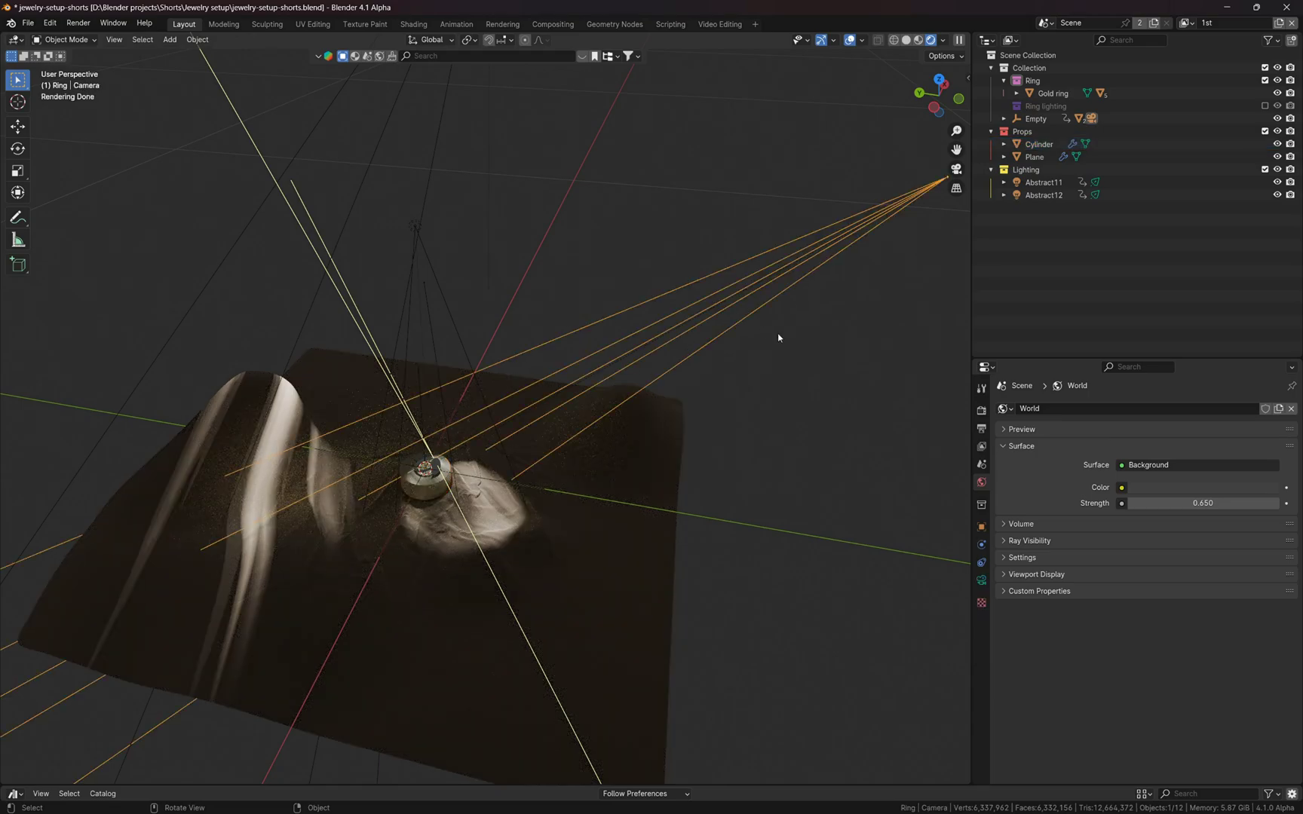
pyautogui.click(414, 235)
pyautogui.click(414, 236)
pyautogui.click(414, 239)
pyautogui.moveTo(555, 356); pyautogui.dragTo(553, 378, button='middle')
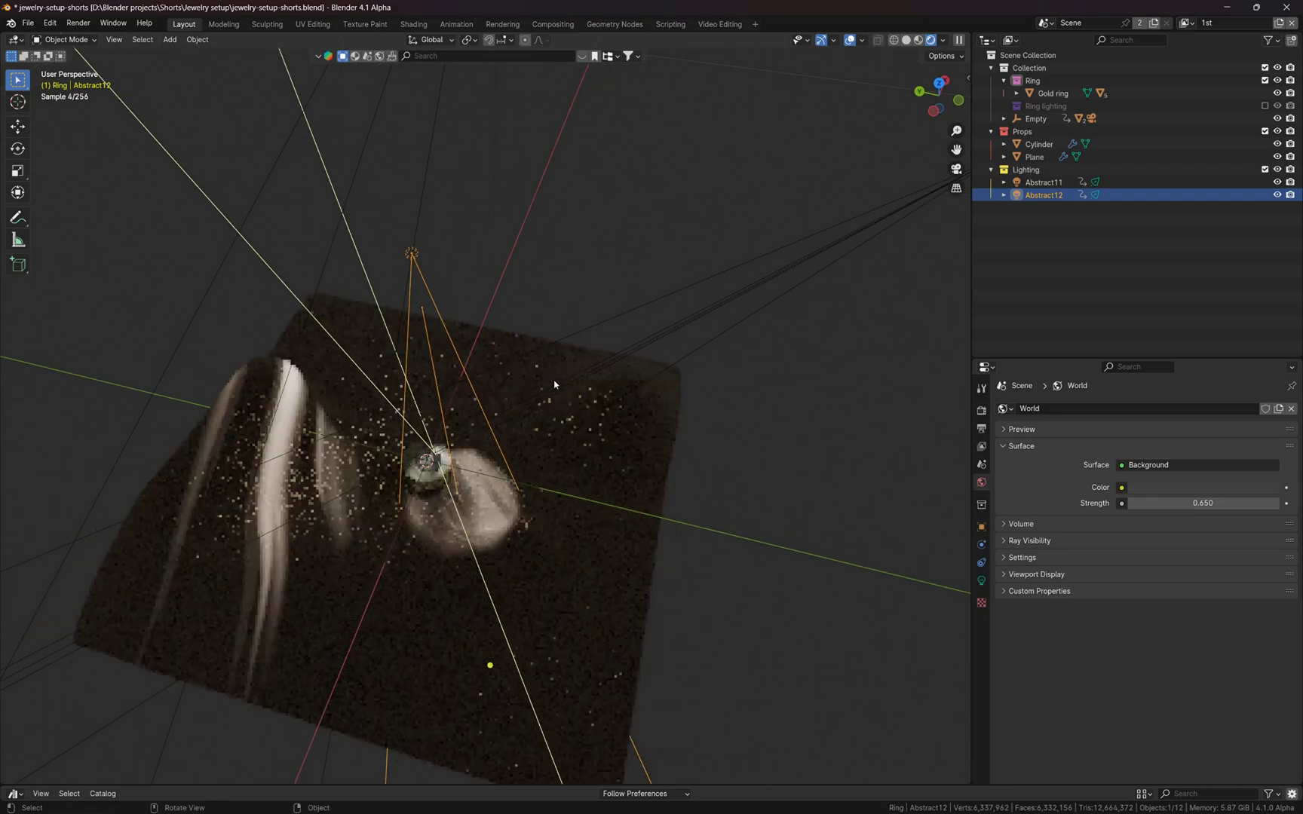
pyautogui.press('KP_7')
# Step: Zoom and pan the top view onto the pedestal, then bring up the Gobos Light Textures browser
pyautogui.scroll(5, 454, 383)
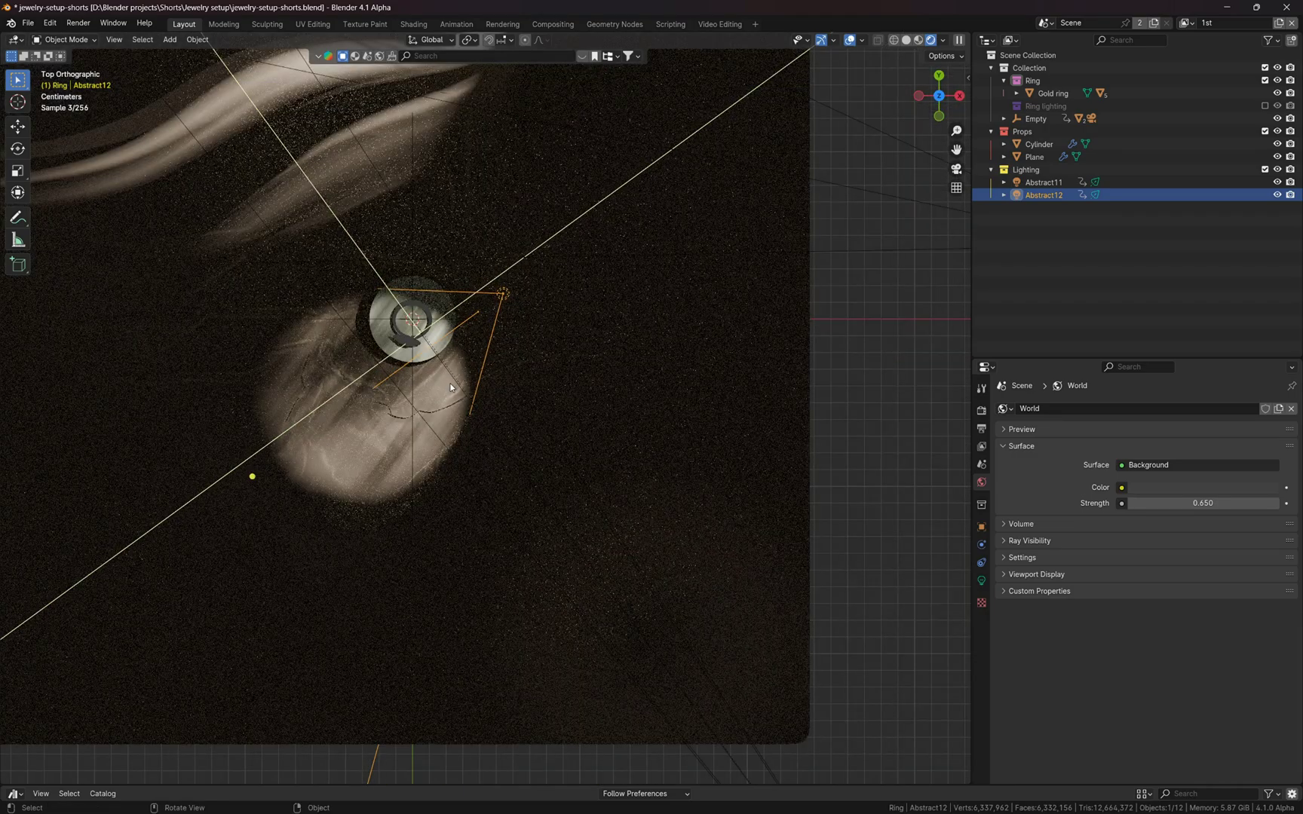
pyautogui.keyDown('shift'); pyautogui.moveTo(454, 373); pyautogui.dragTo(576, 452, button='middle'); pyautogui.keyUp('shift')
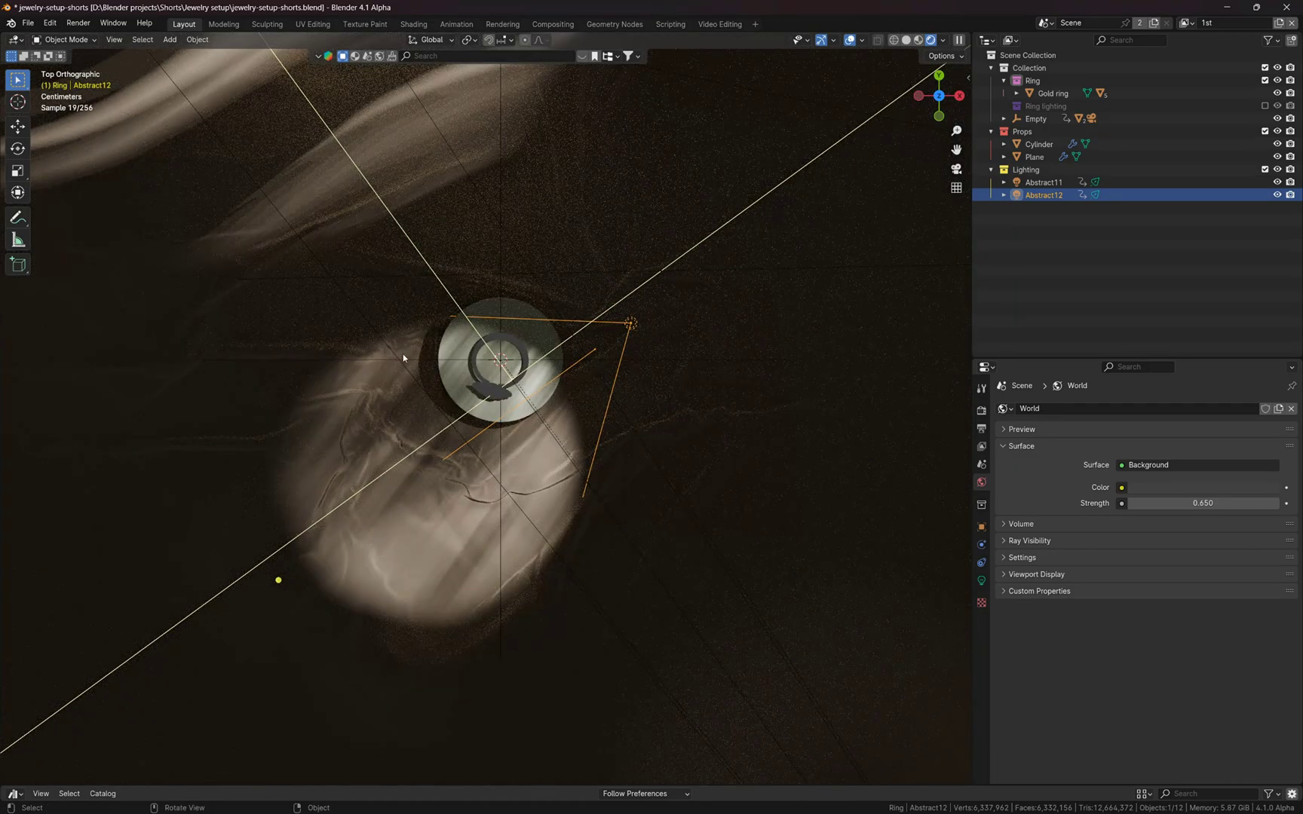
pyautogui.keyDown('shift'); pyautogui.moveTo(519, 249); pyautogui.dragTo(523, 485, button='middle'); pyautogui.keyUp('shift')
pyautogui.scroll(-1, 559, 564)
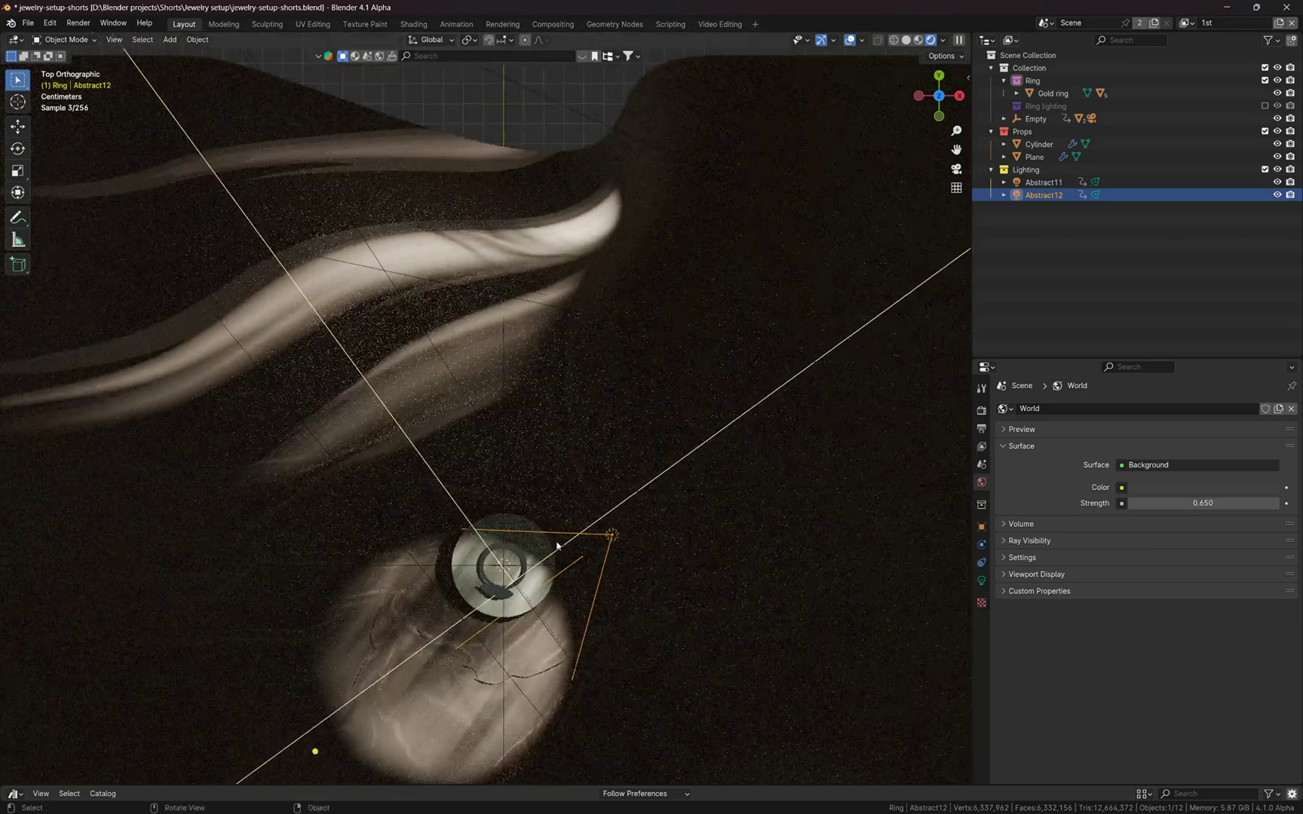
pyautogui.keyDown('shift'); pyautogui.moveTo(592, 608); pyautogui.dragTo(556, 511, button='middle'); pyautogui.keyUp('shift')
pyautogui.scroll(6, 558, 515)
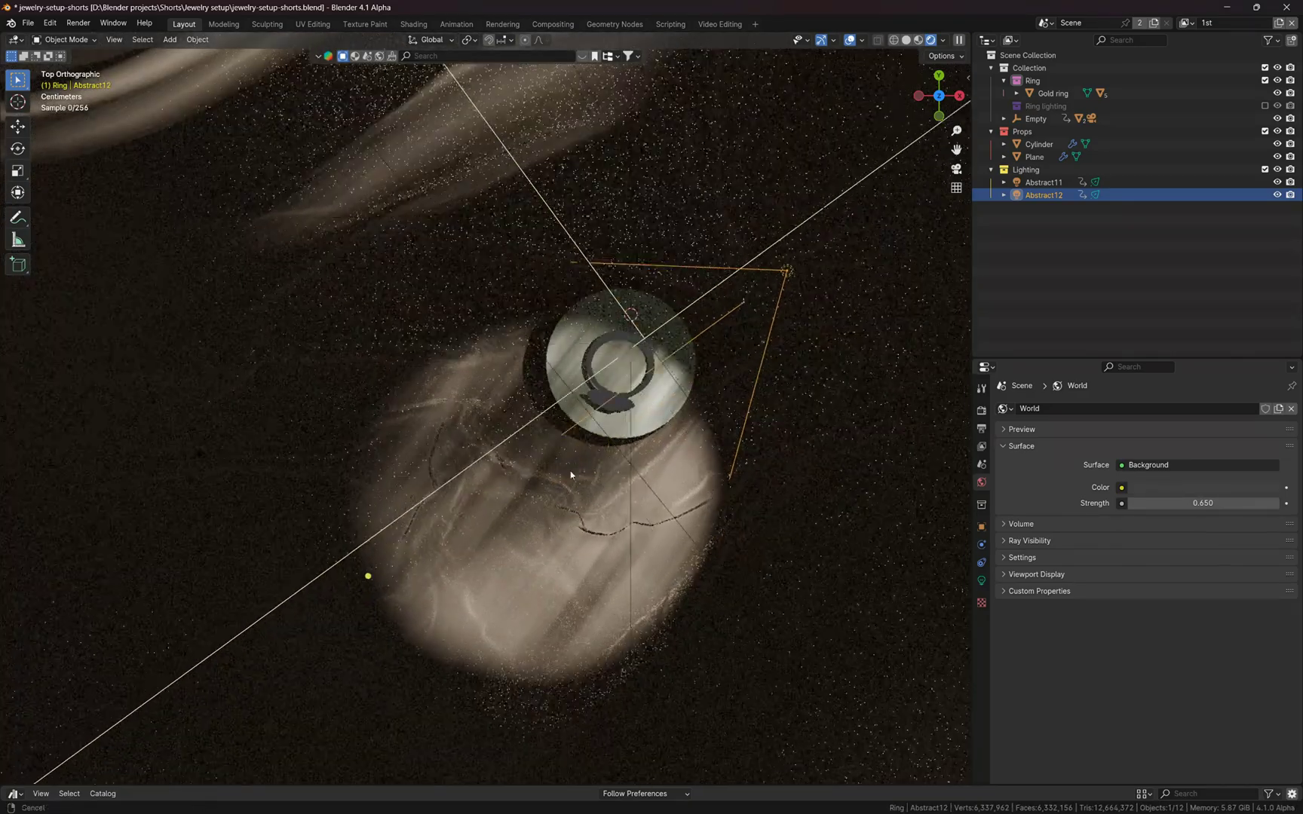
pyautogui.scroll(3, 596, 470)
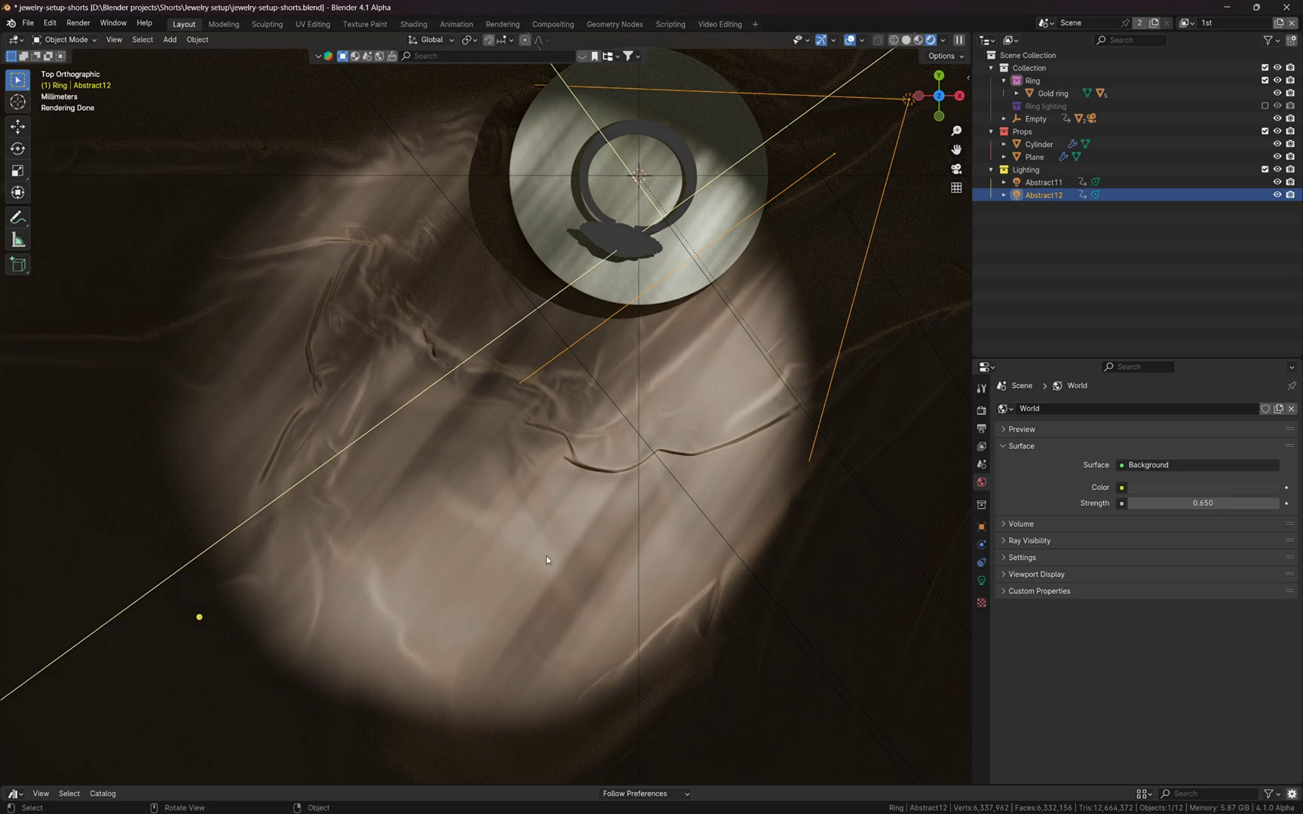
pyautogui.scroll(-3, 617, 310)
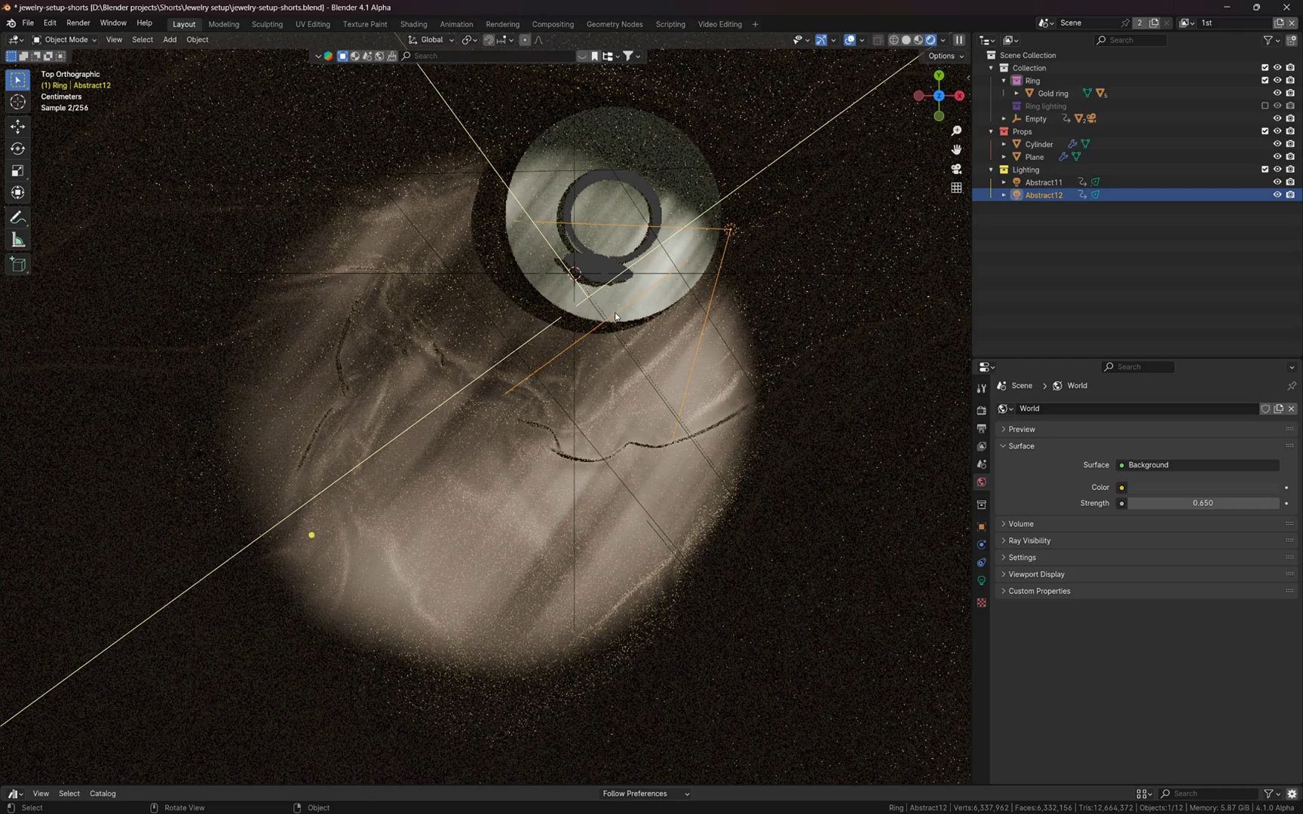
pyautogui.keyDown('shift'); pyautogui.moveTo(526, 141); pyautogui.dragTo(529, 412, button='middle'); pyautogui.keyUp('shift')
pyautogui.keyDown('shift'); pyautogui.moveTo(437, 213); pyautogui.dragTo(562, 407, button='middle'); pyautogui.keyUp('shift')
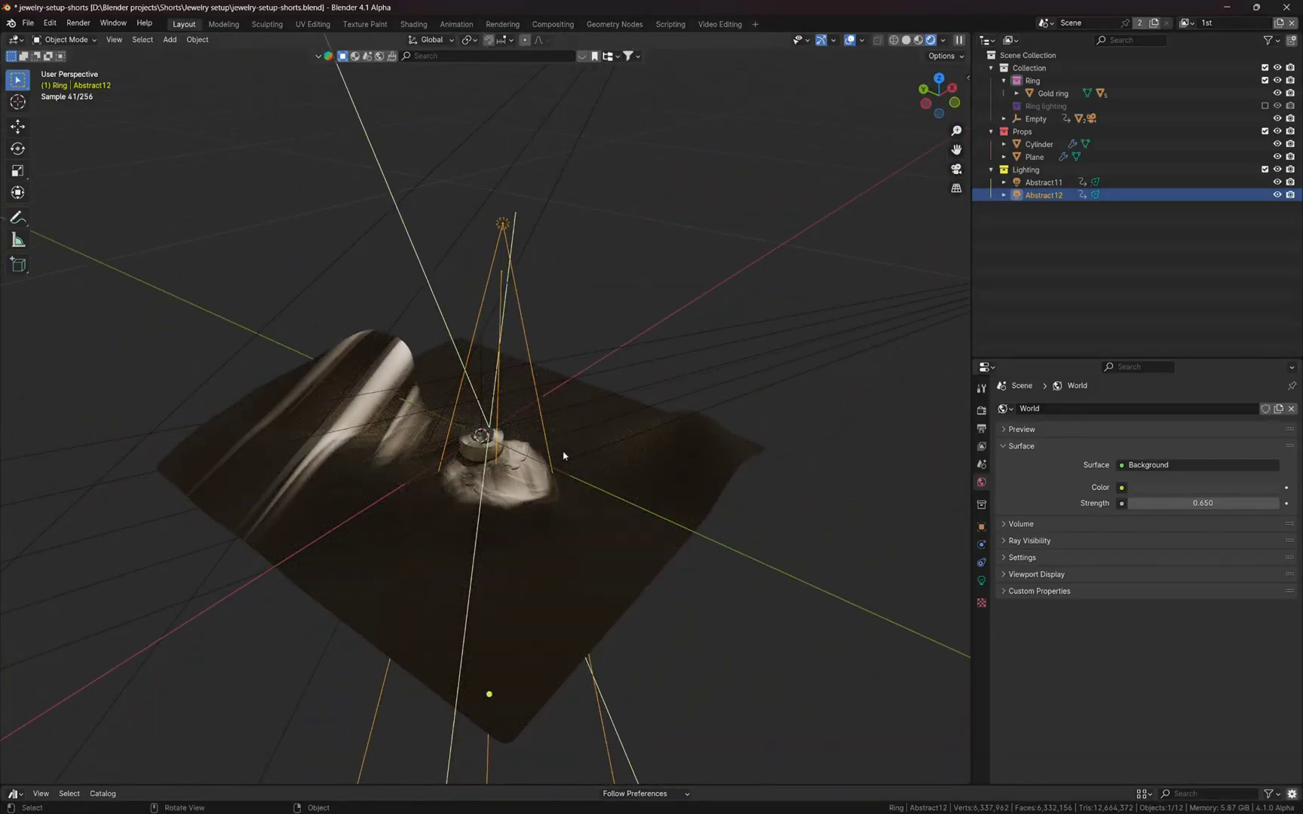
pyautogui.moveTo(495, 786); pyautogui.dragTo(498, 429)
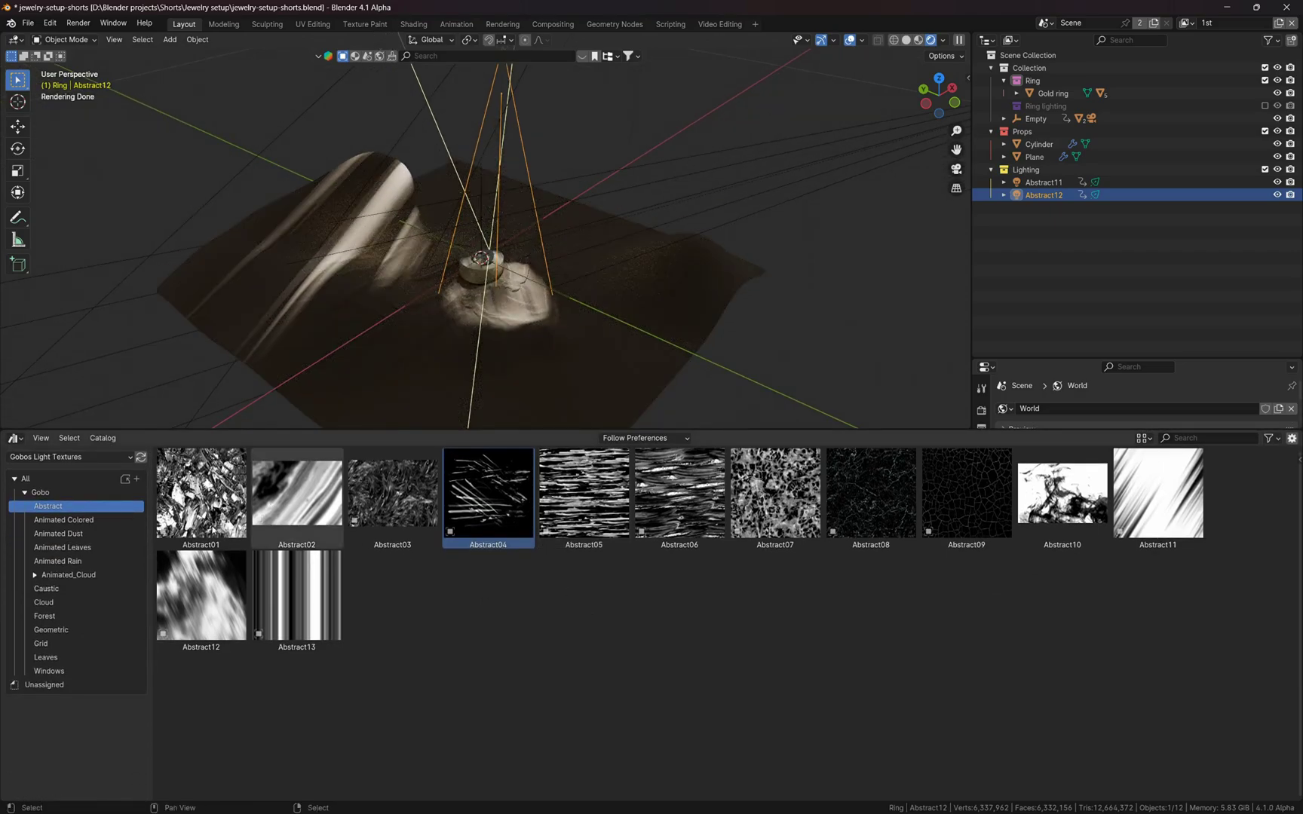
# Step: Browse the Animated, Caustic, Cloud and Forest gobo catalogs through to Geometric
pyautogui.click(41, 518)
pyautogui.click(74, 548)
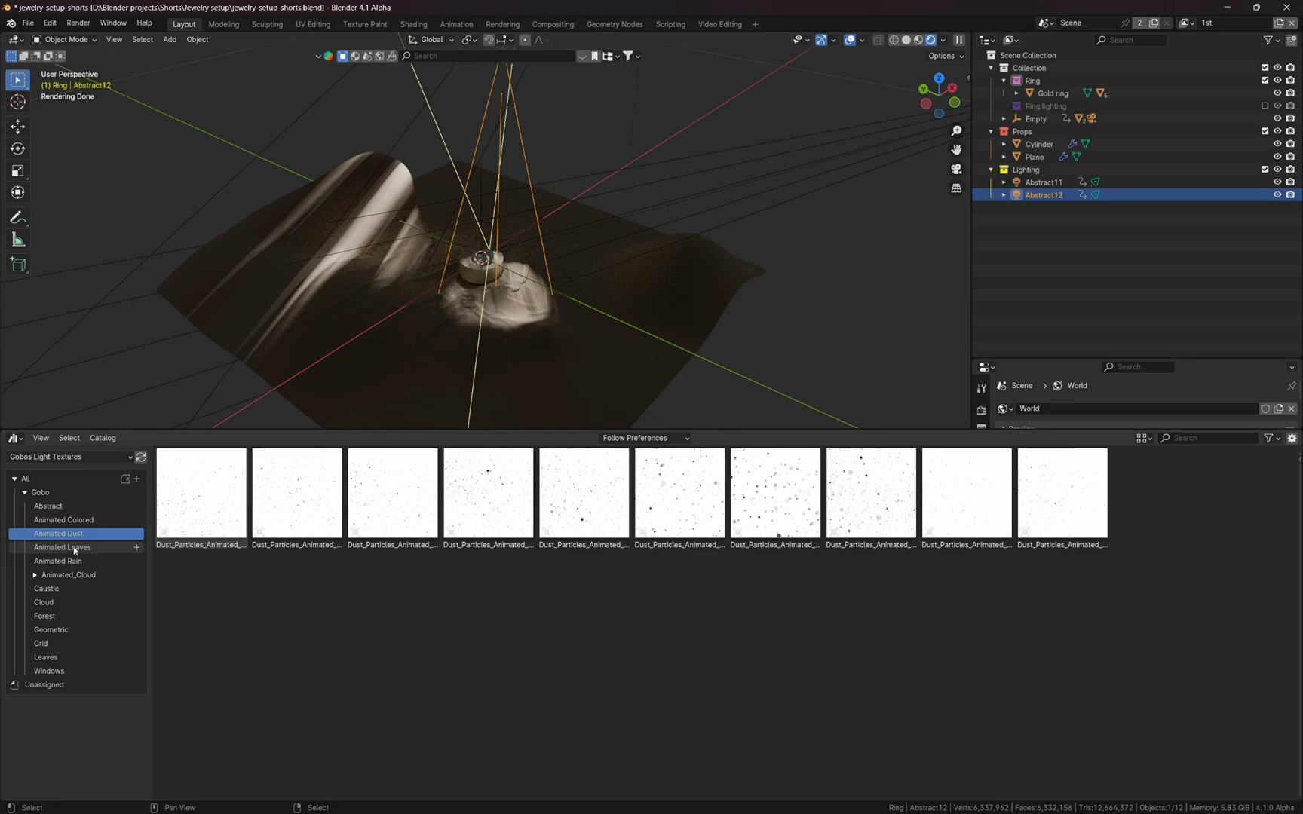
pyautogui.click(57, 561)
pyautogui.click(68, 575)
pyautogui.click(47, 603)
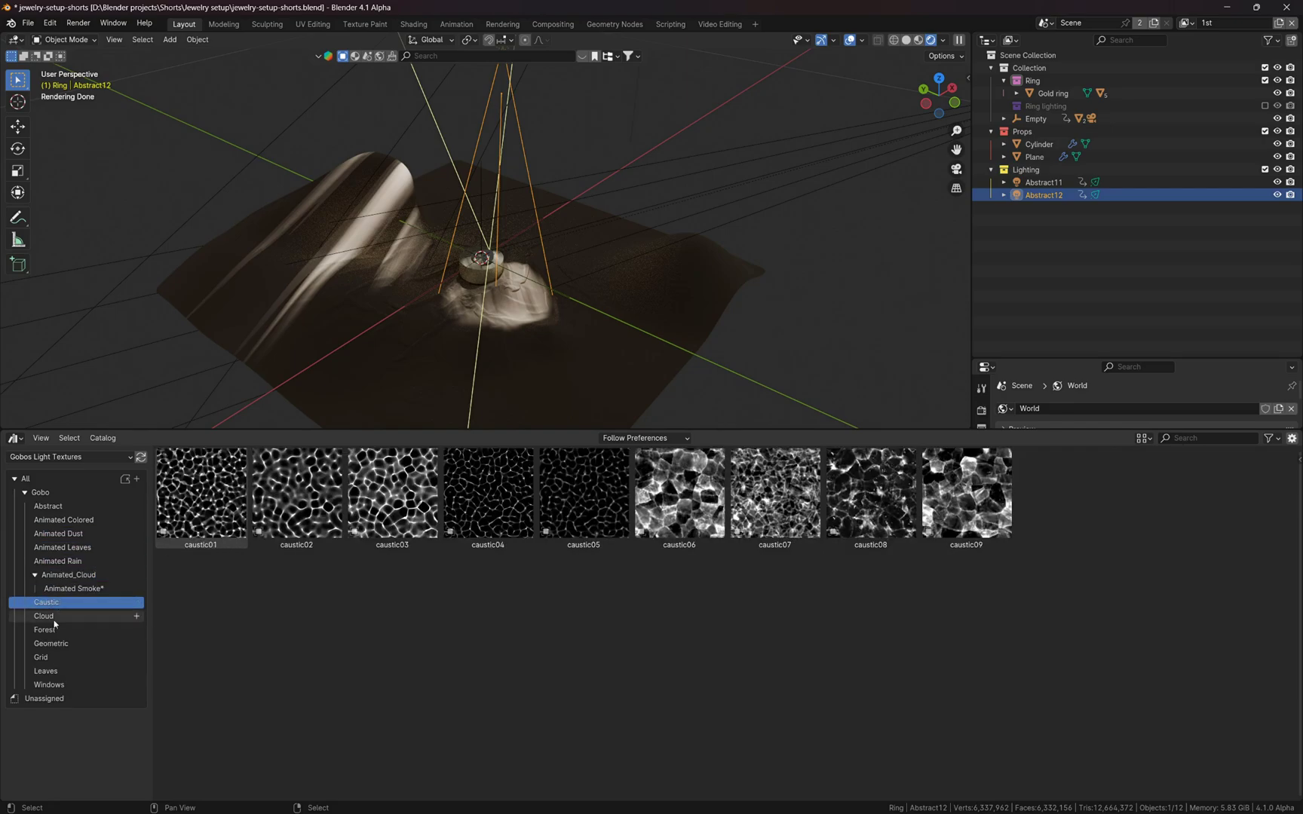
pyautogui.click(54, 617)
pyautogui.click(54, 631)
pyautogui.click(54, 644)
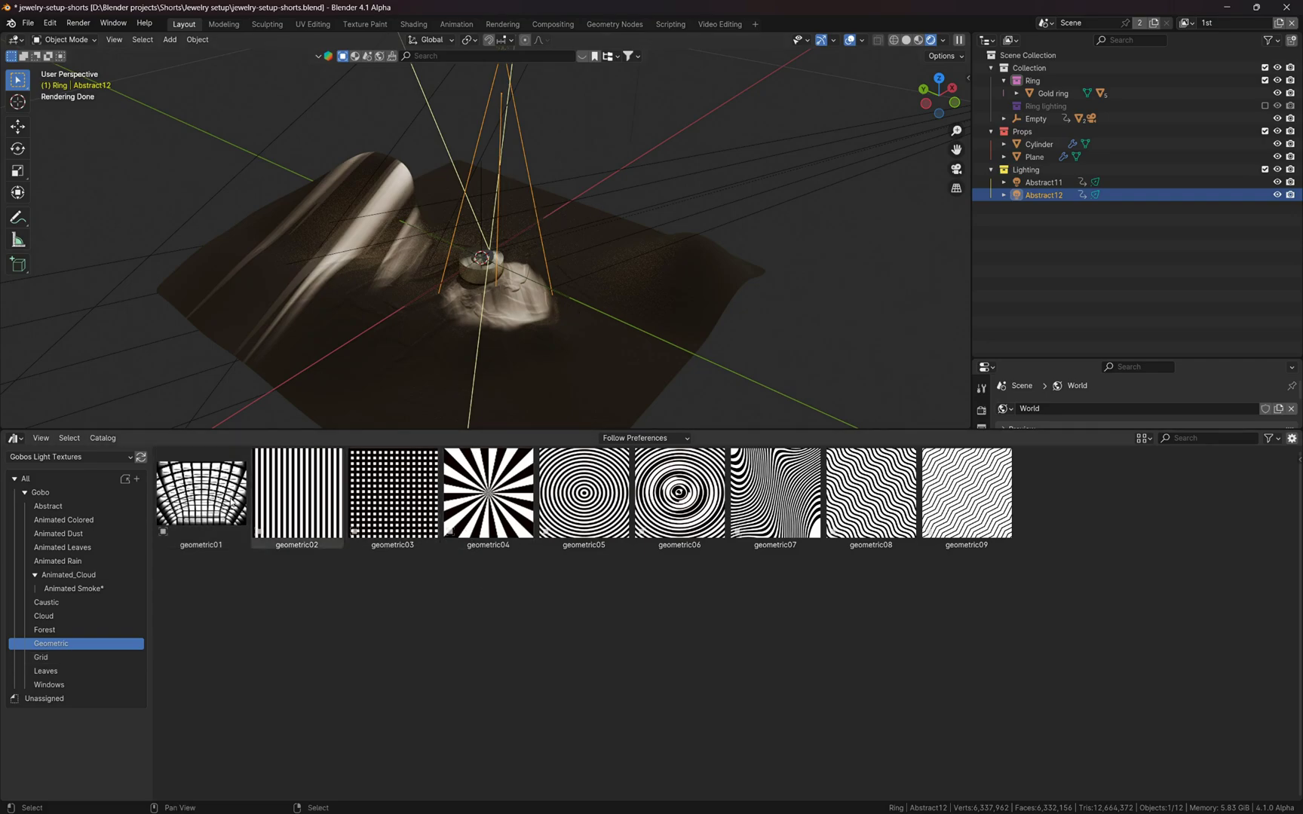
# Step: Add the geometric04 gobo light to the scene and raise it about 0.23 m
pyautogui.moveTo(488, 522); pyautogui.dragTo(625, 301)
pyautogui.press('g')
pyautogui.press('z')
pyautogui.click(583, 95)
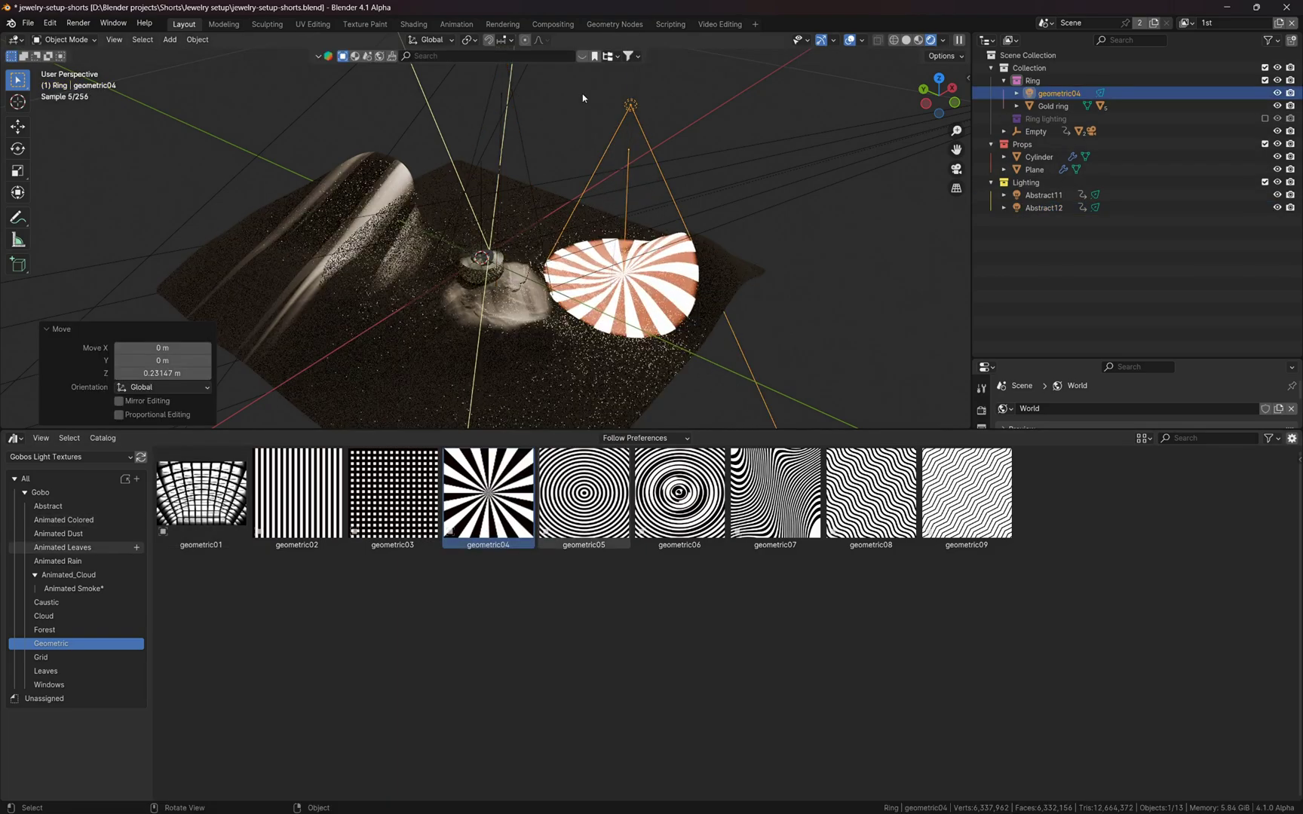
# Step: Give the geometric04 light 100 W power, radius 0 m and a 58.1° spot size
pyautogui.moveTo(1051, 356); pyautogui.dragTo(1050, 219)
pyautogui.click(982, 393)
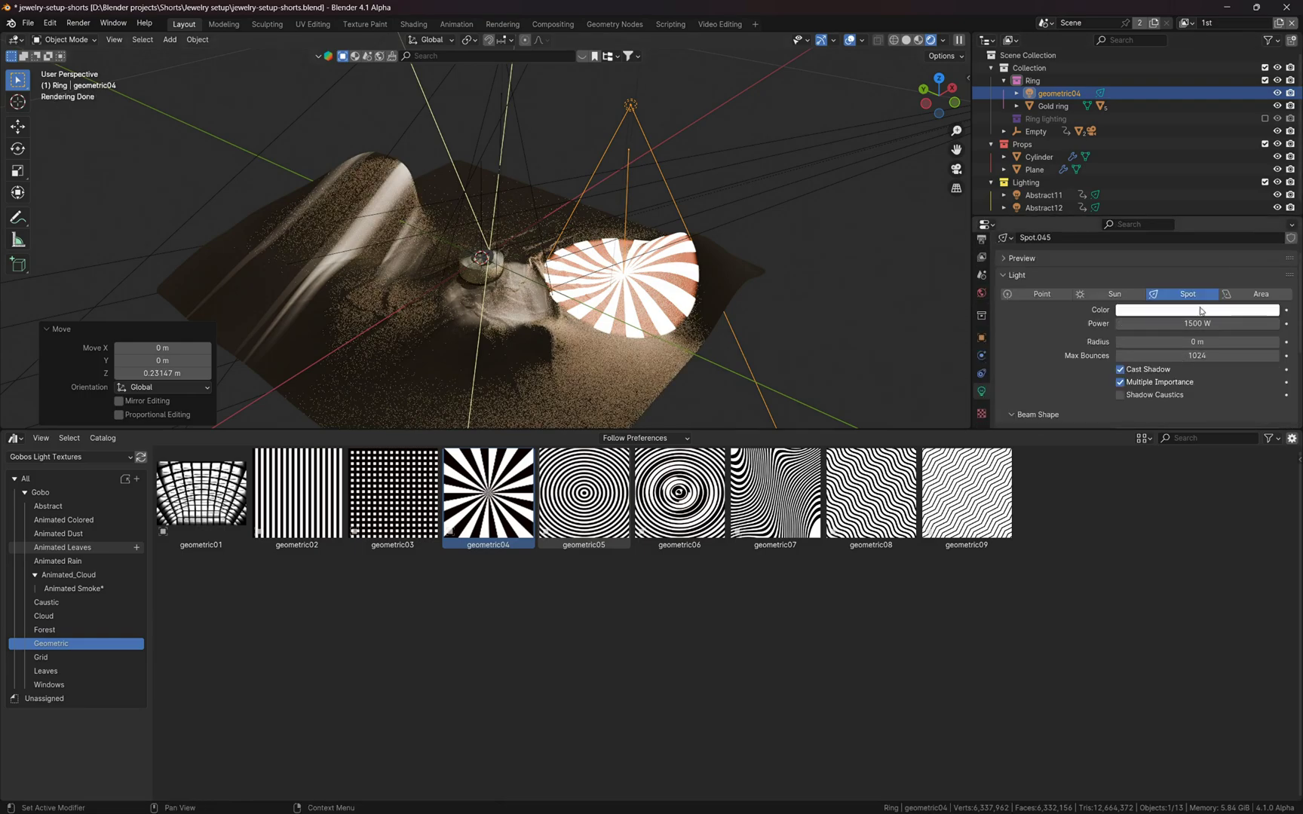
pyautogui.press('Return')
pyautogui.moveTo(1177, 342); pyautogui.dragTo(1198, 341)
pyautogui.click(1176, 344)
pyautogui.write('0')
pyautogui.press('Return')
pyautogui.scroll(-2, 1168, 348)
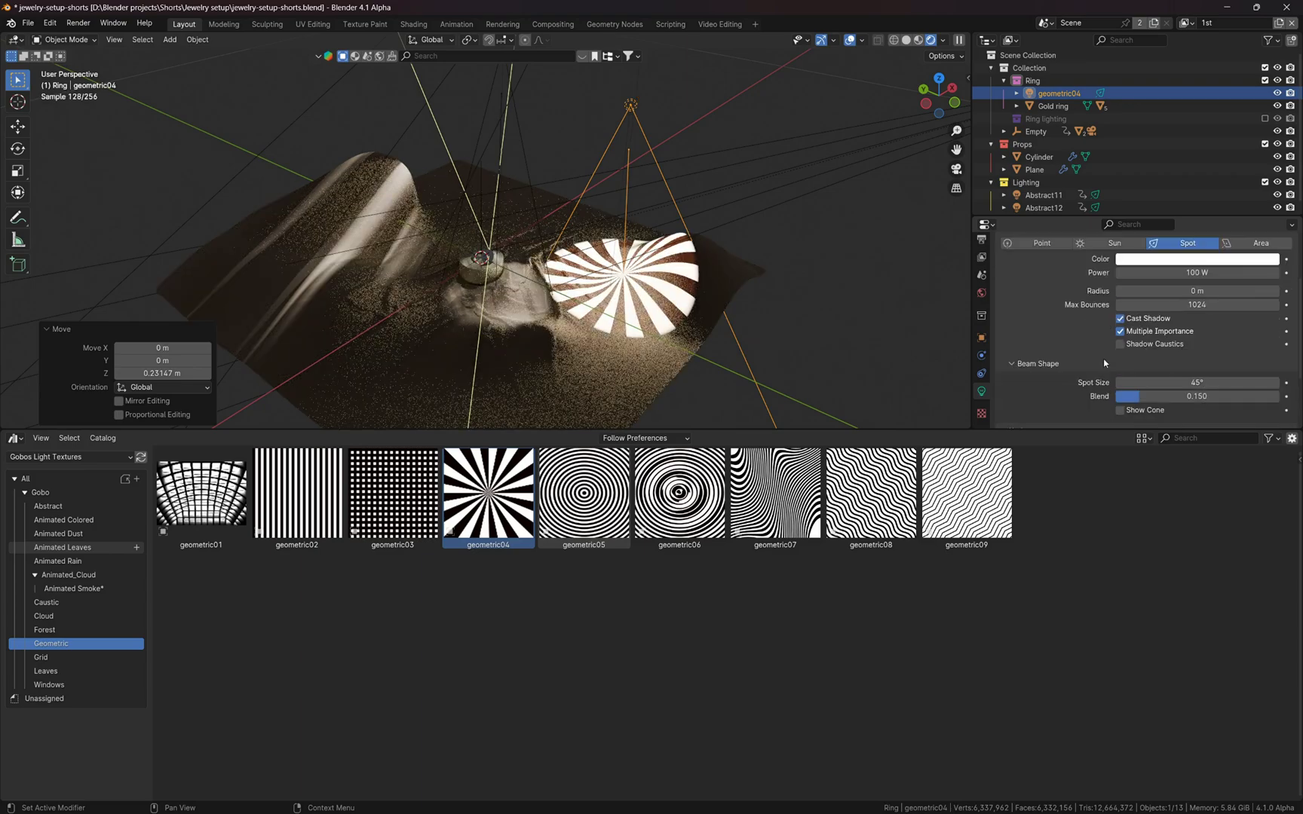
pyautogui.scroll(-1, 1146, 358)
pyautogui.moveTo(1146, 358); pyautogui.dragTo(1198, 358)
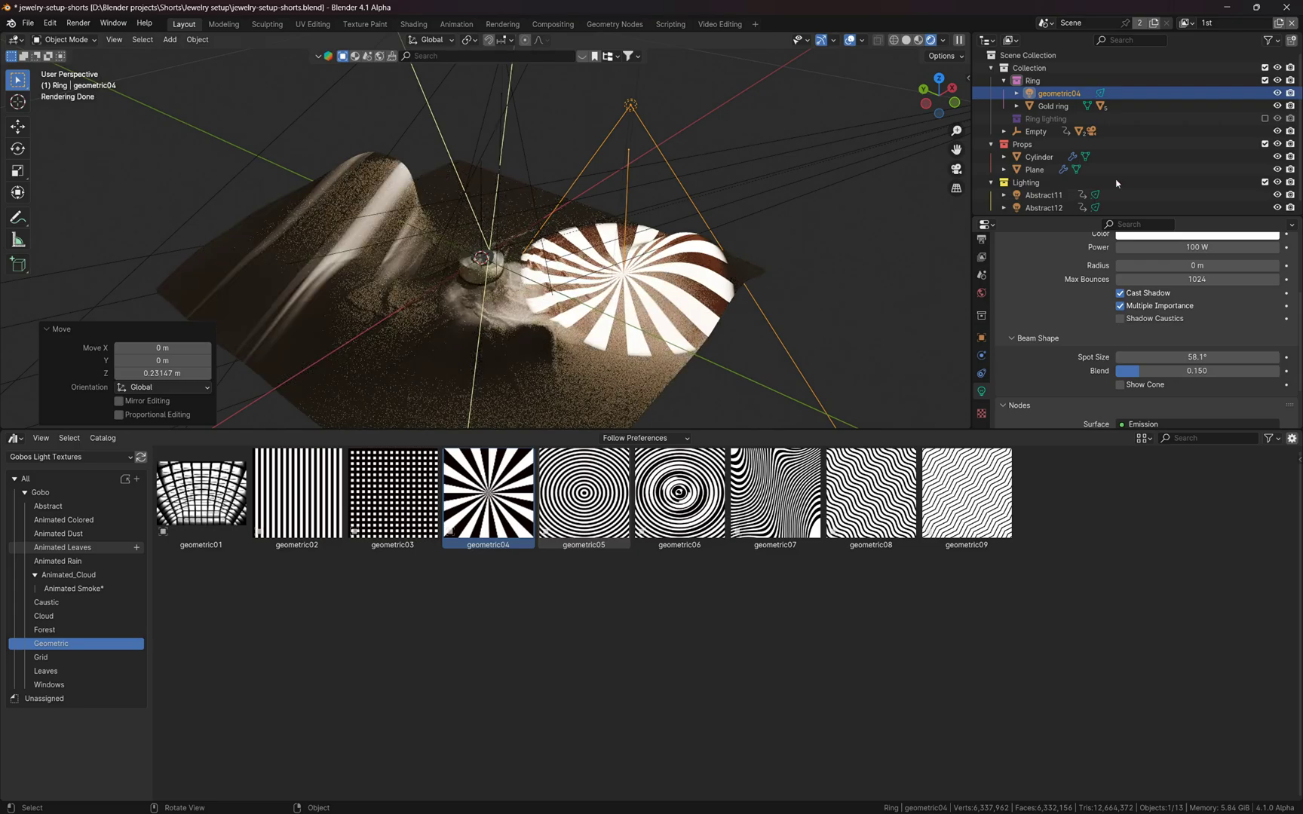
# Step: Delete the trial geometric04 light and browse the Abstract, Animated Dust and Animated Leaves gobos
pyautogui.press('x')
pyautogui.click(603, 220)
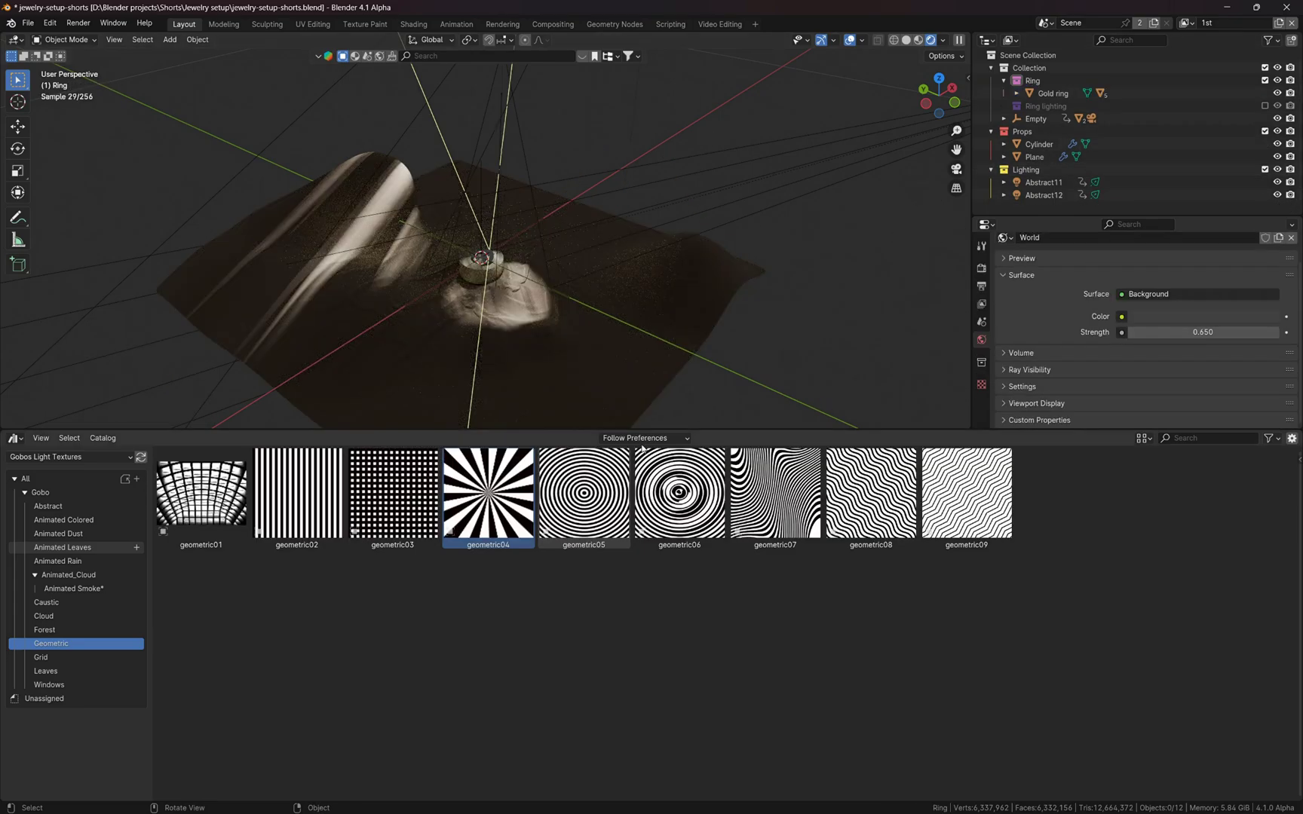
pyautogui.click(55, 505)
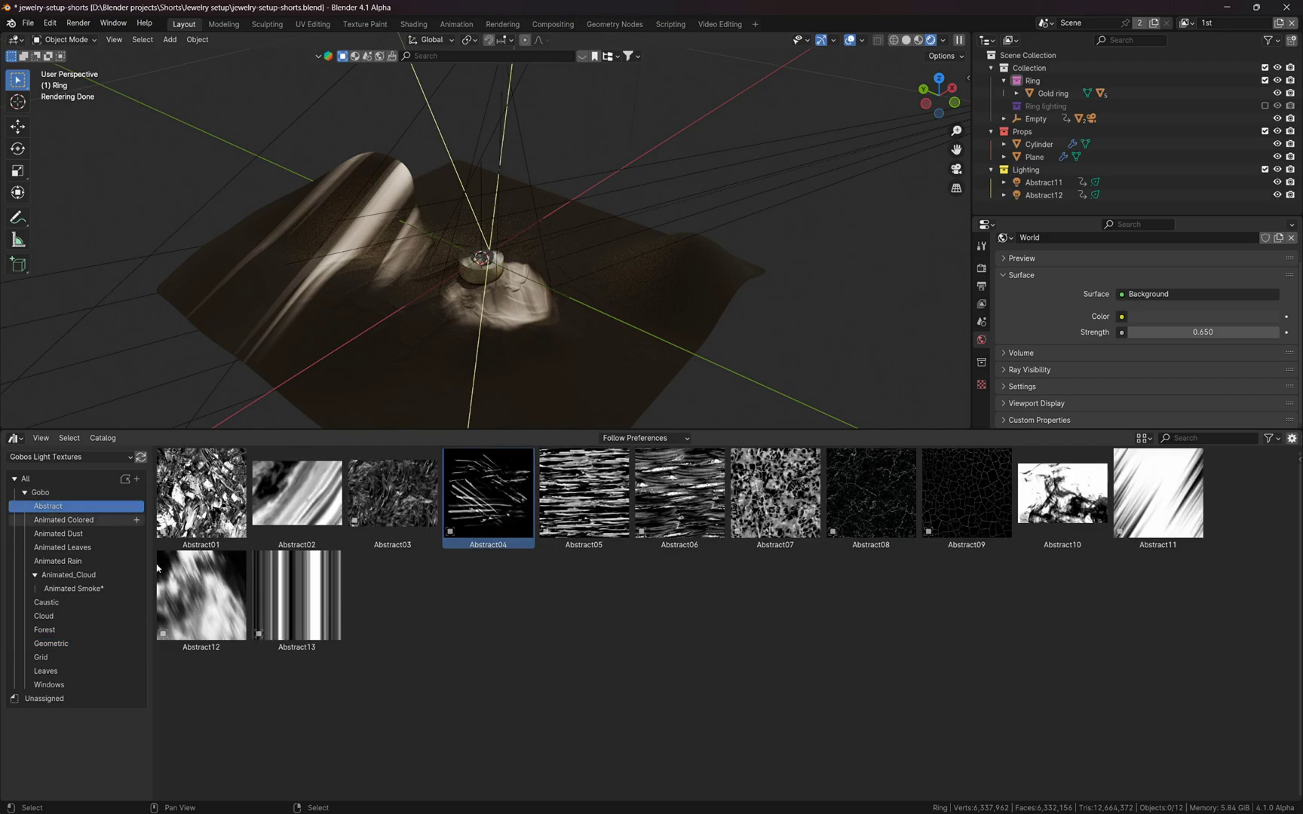
pyautogui.click(67, 534)
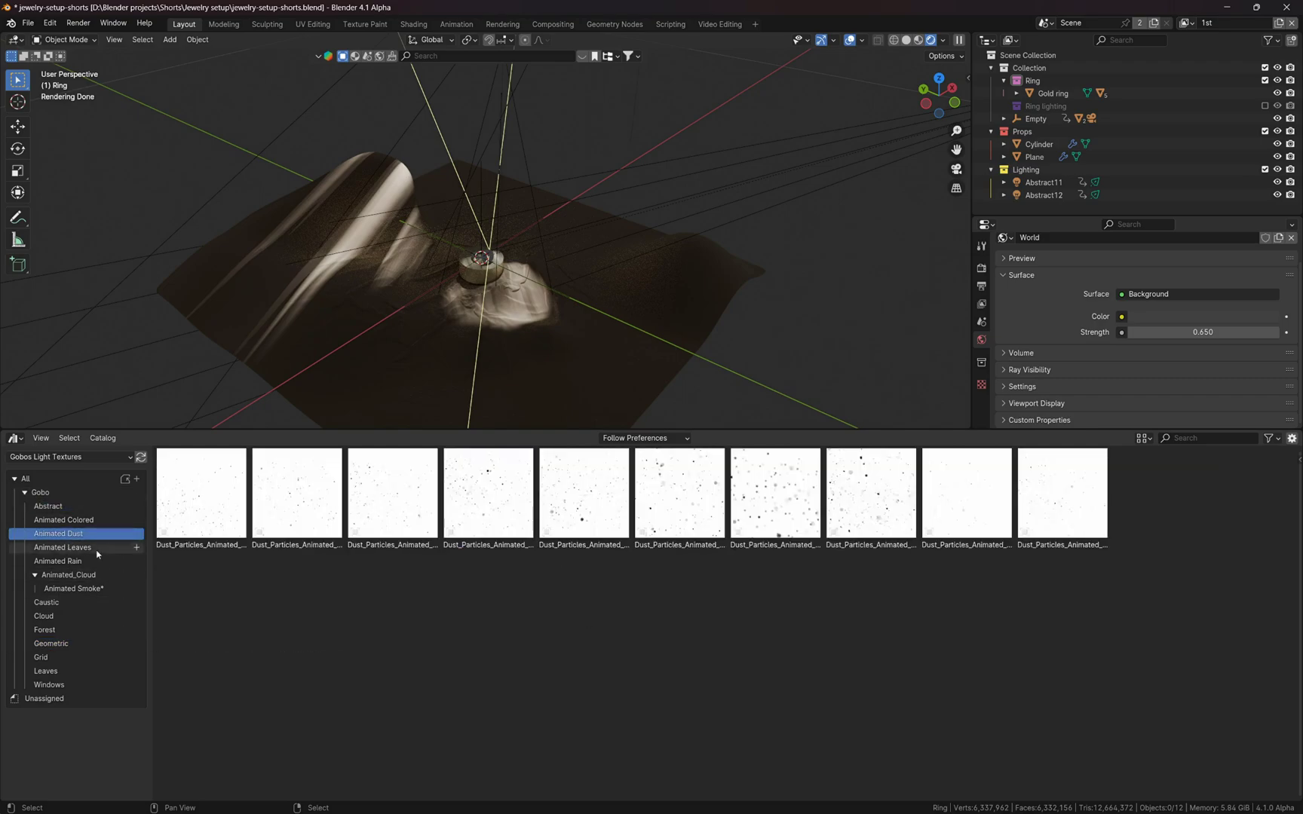
pyautogui.click(75, 548)
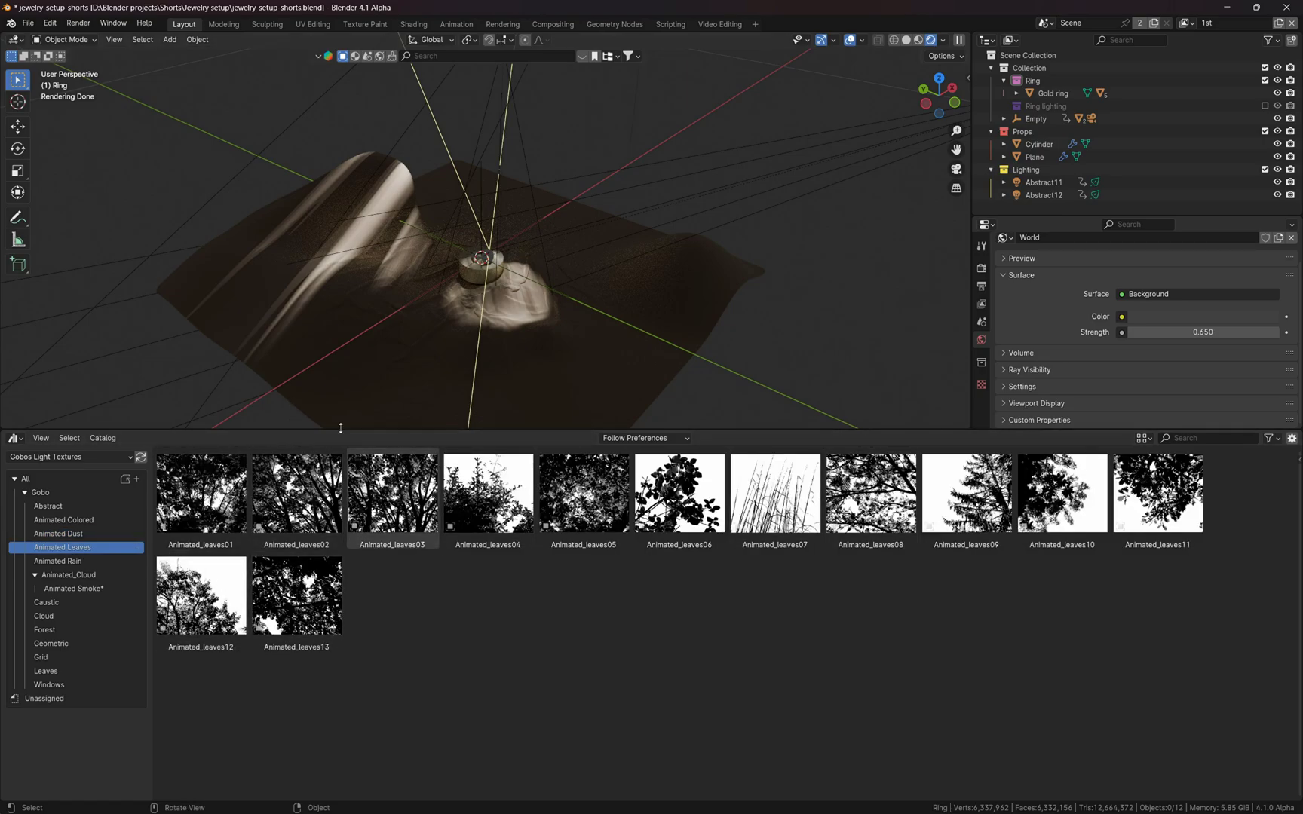
# Step: Collapse the gobo texture library and orbit around the ring
pyautogui.moveTo(341, 428); pyautogui.dragTo(341, 467)
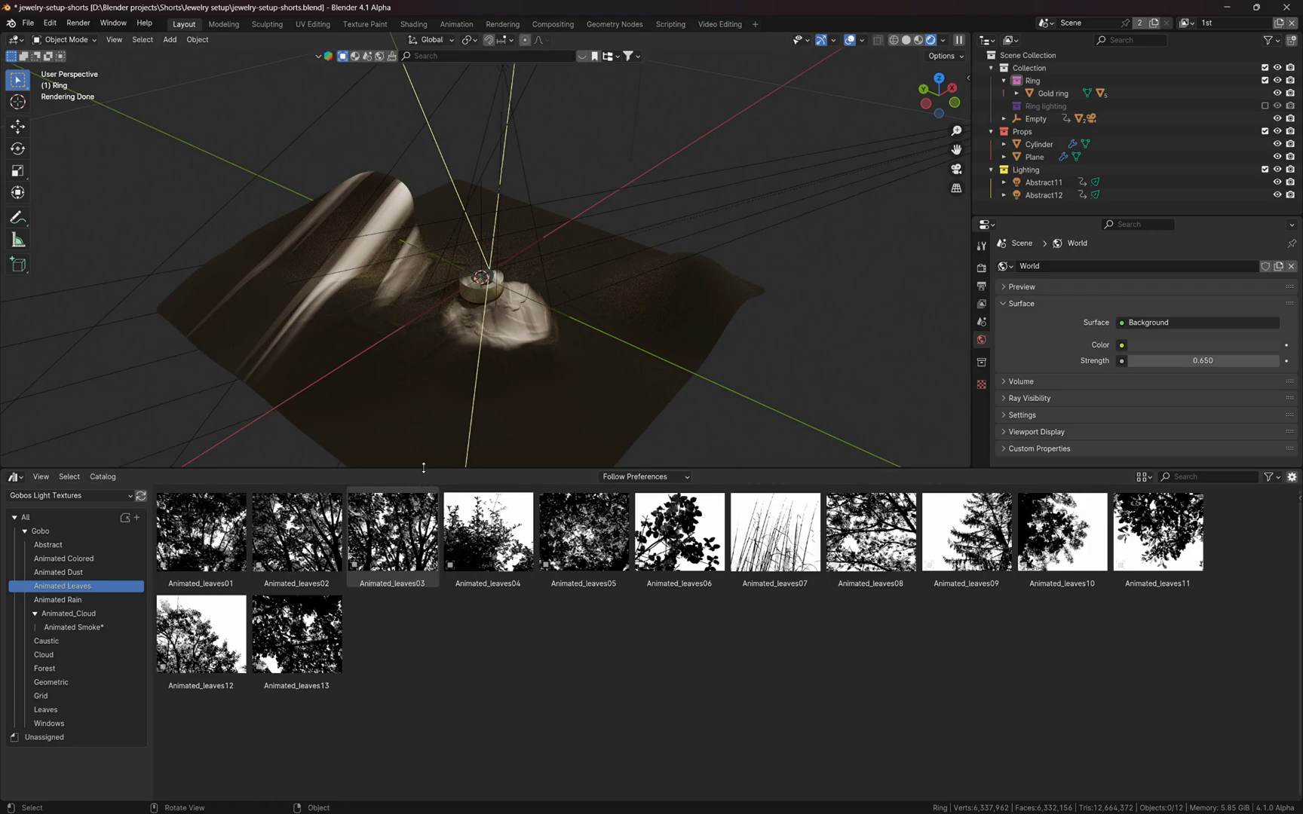
pyautogui.moveTo(423, 468); pyautogui.dragTo(438, 785)
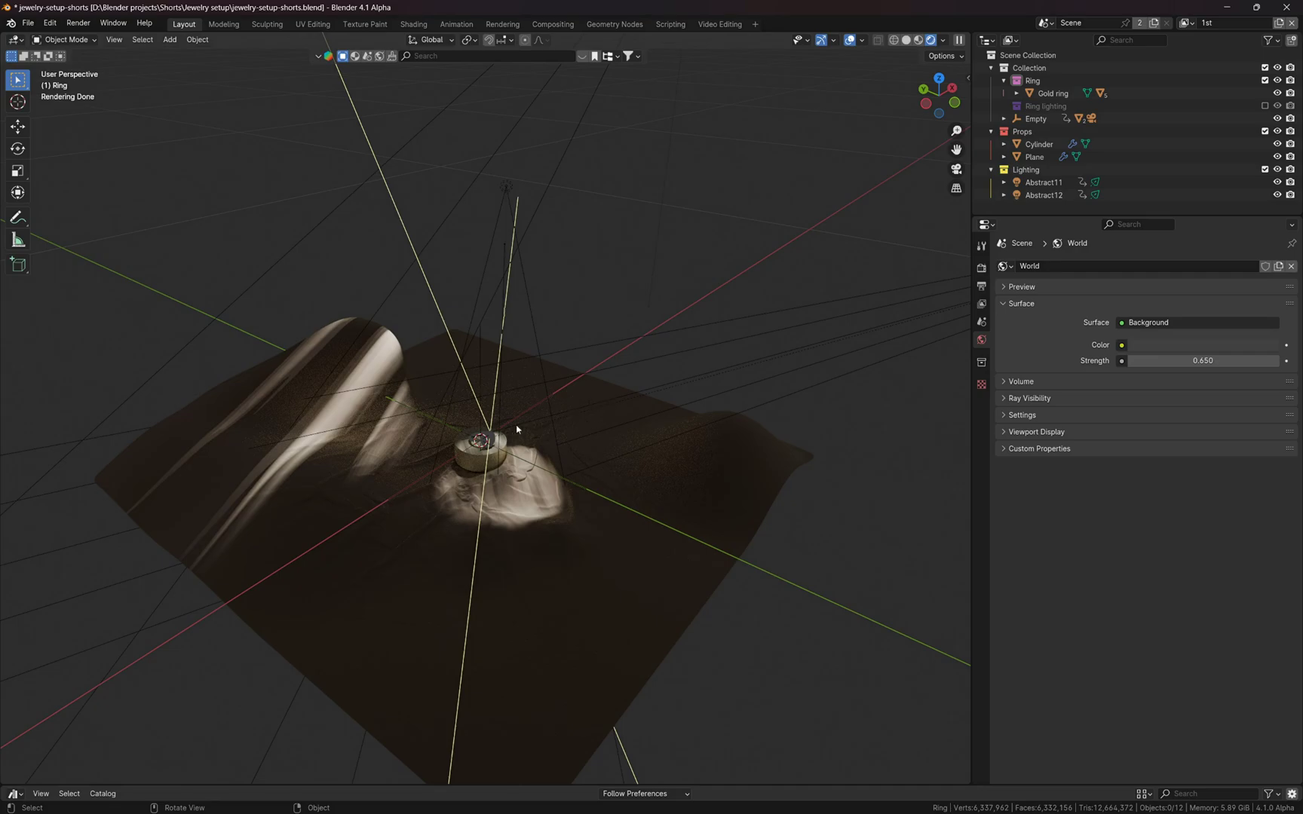
pyautogui.moveTo(517, 429); pyautogui.dragTo(756, 317, button='middle')
# Step: Select the scene camera and orbit to a new angle around the ring
pyautogui.click(787, 347)
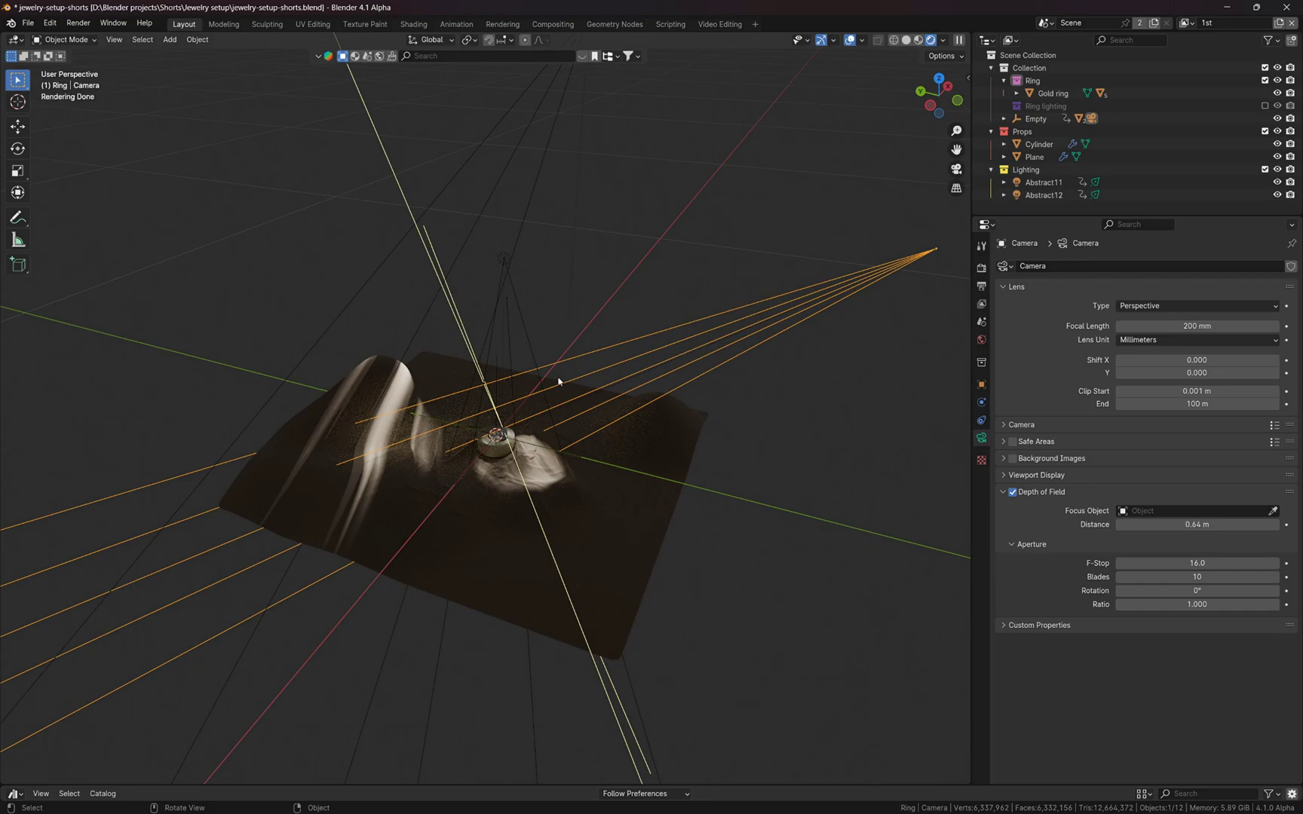
pyautogui.scroll(2, 543, 411)
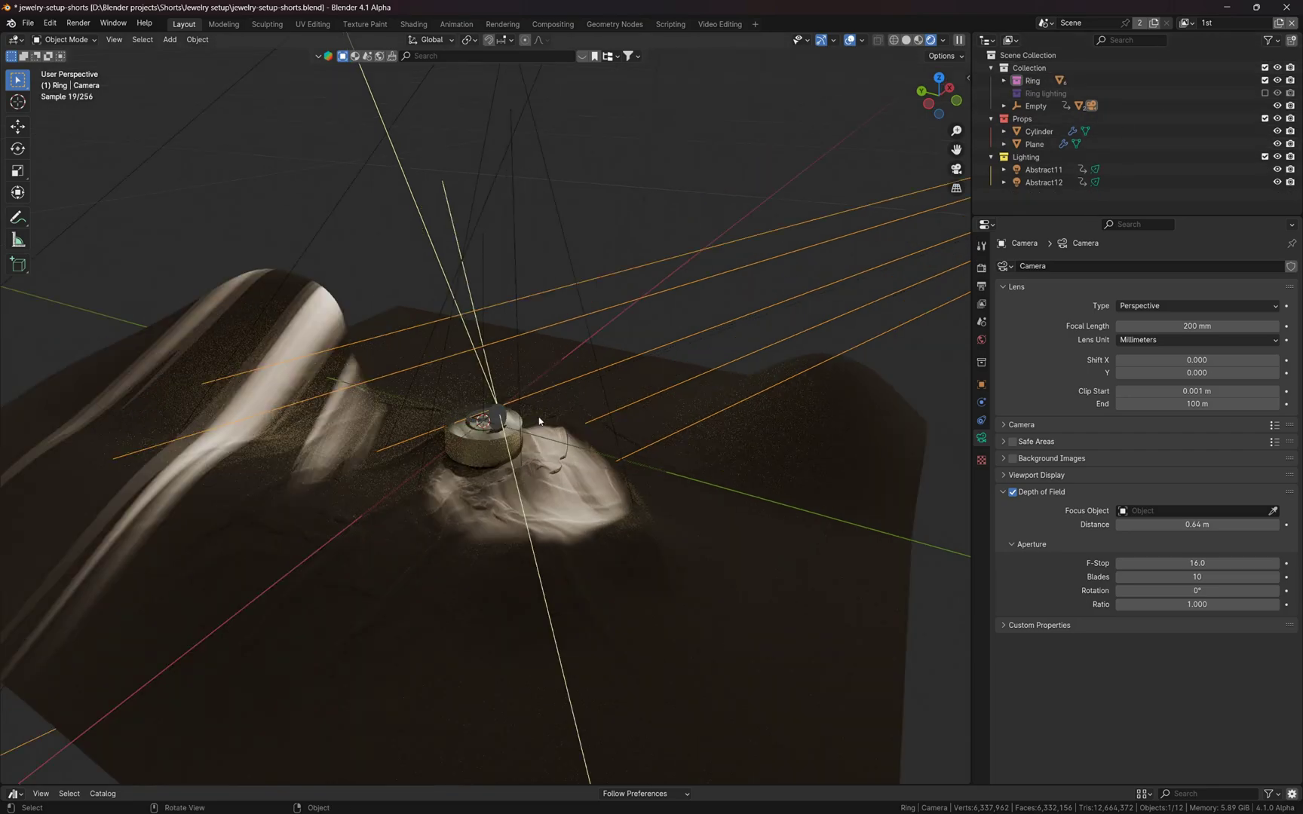
pyautogui.scroll(-2, 558, 418)
pyautogui.moveTo(575, 413); pyautogui.dragTo(679, 276, button='middle')
# Step: Look through the scene camera, zoom in, and turn the viewport overlays off
pyautogui.press('KP_0')
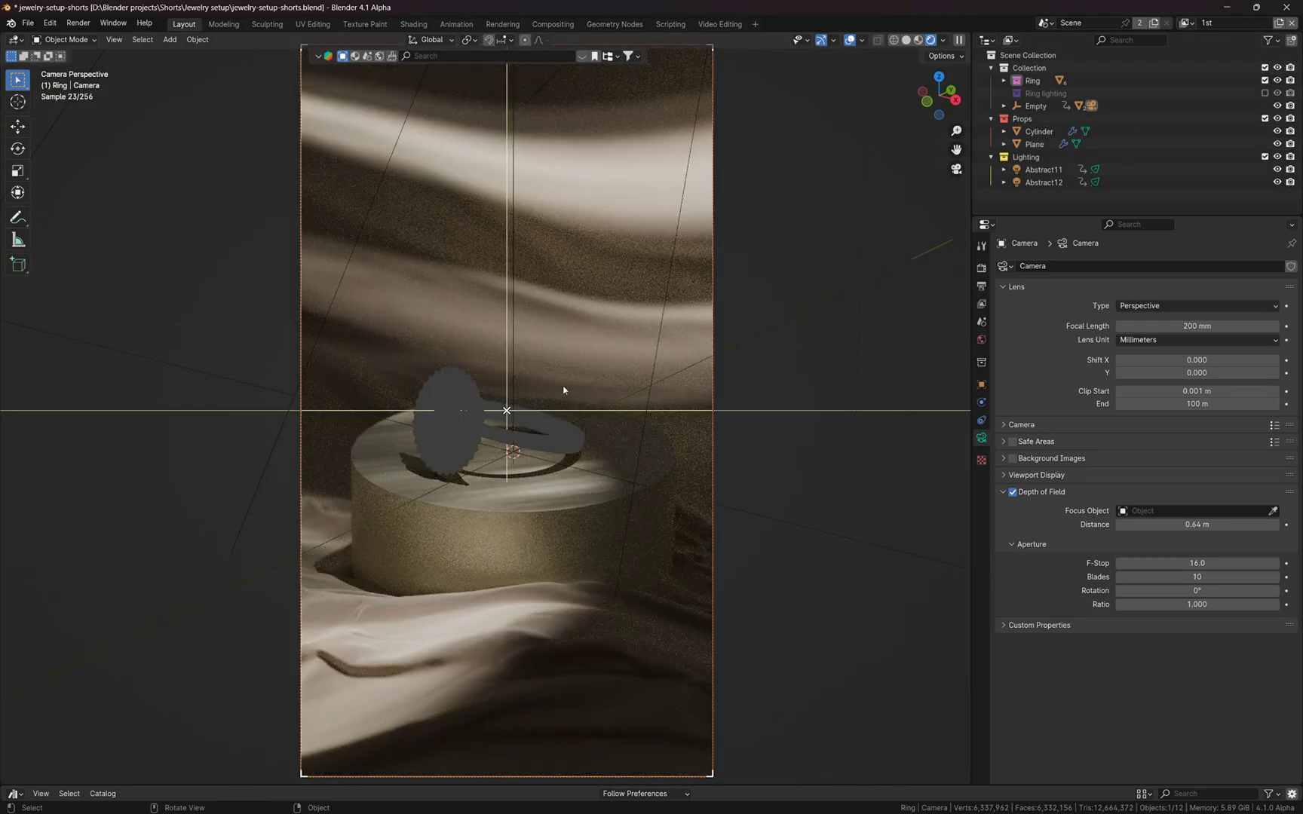
pyautogui.scroll(2, 546, 407)
pyautogui.scroll(2, 456, 458)
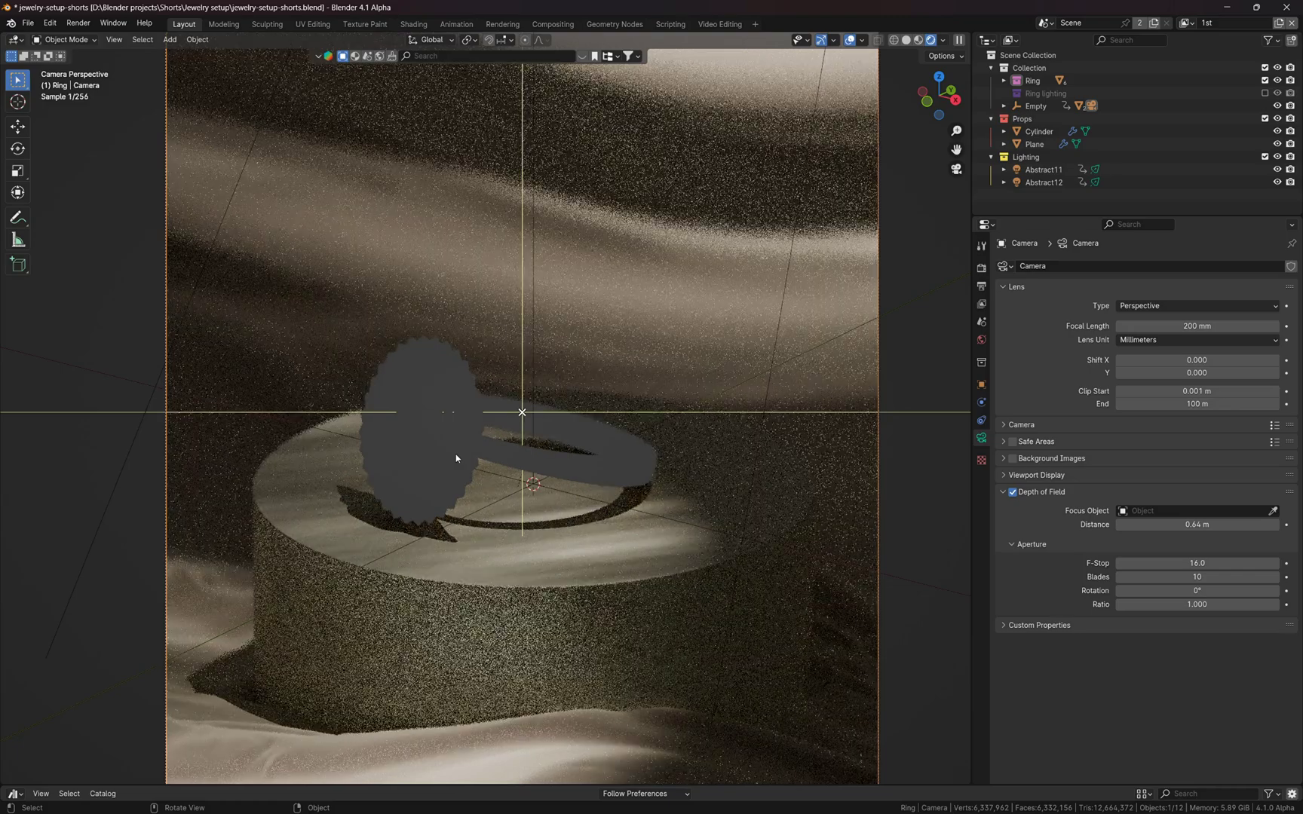
pyautogui.scroll(1, 456, 457)
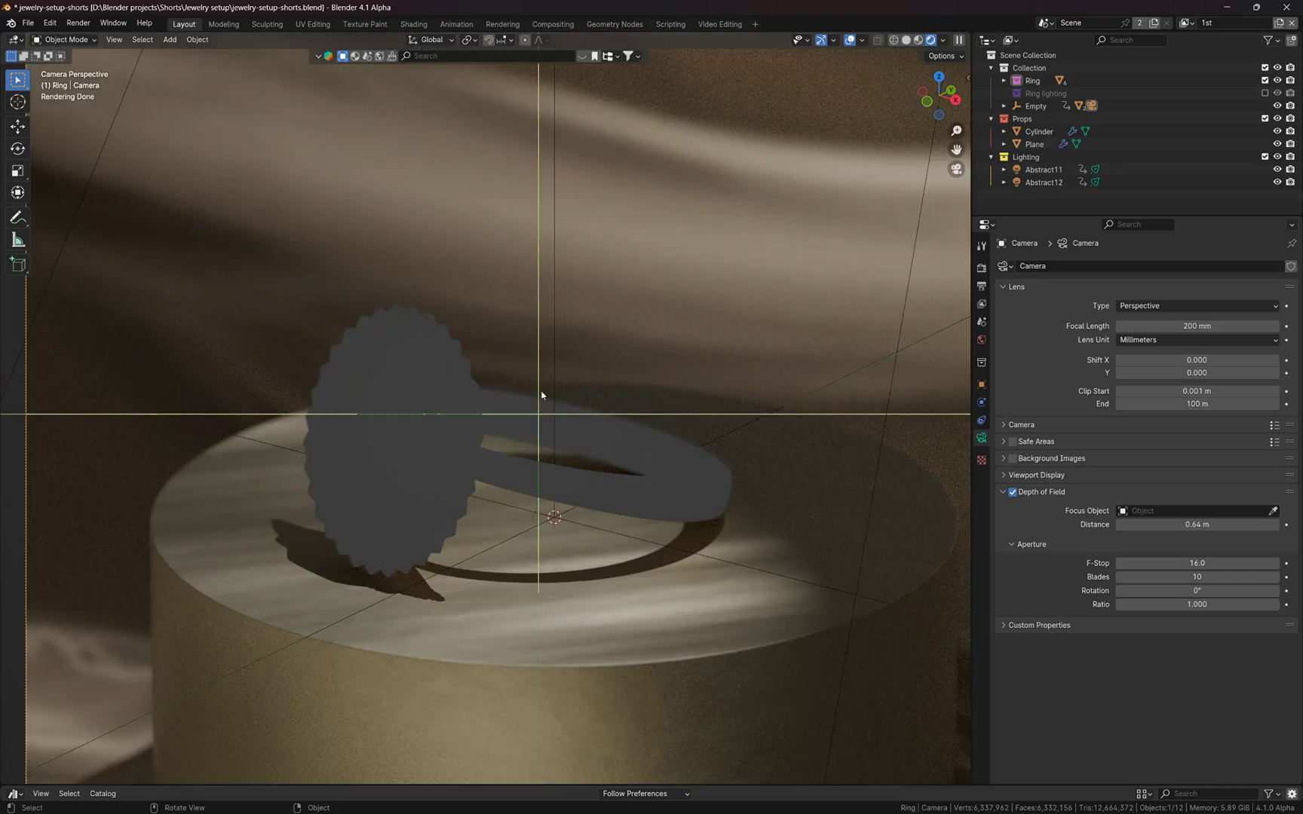
pyautogui.scroll(-1, 475, 456)
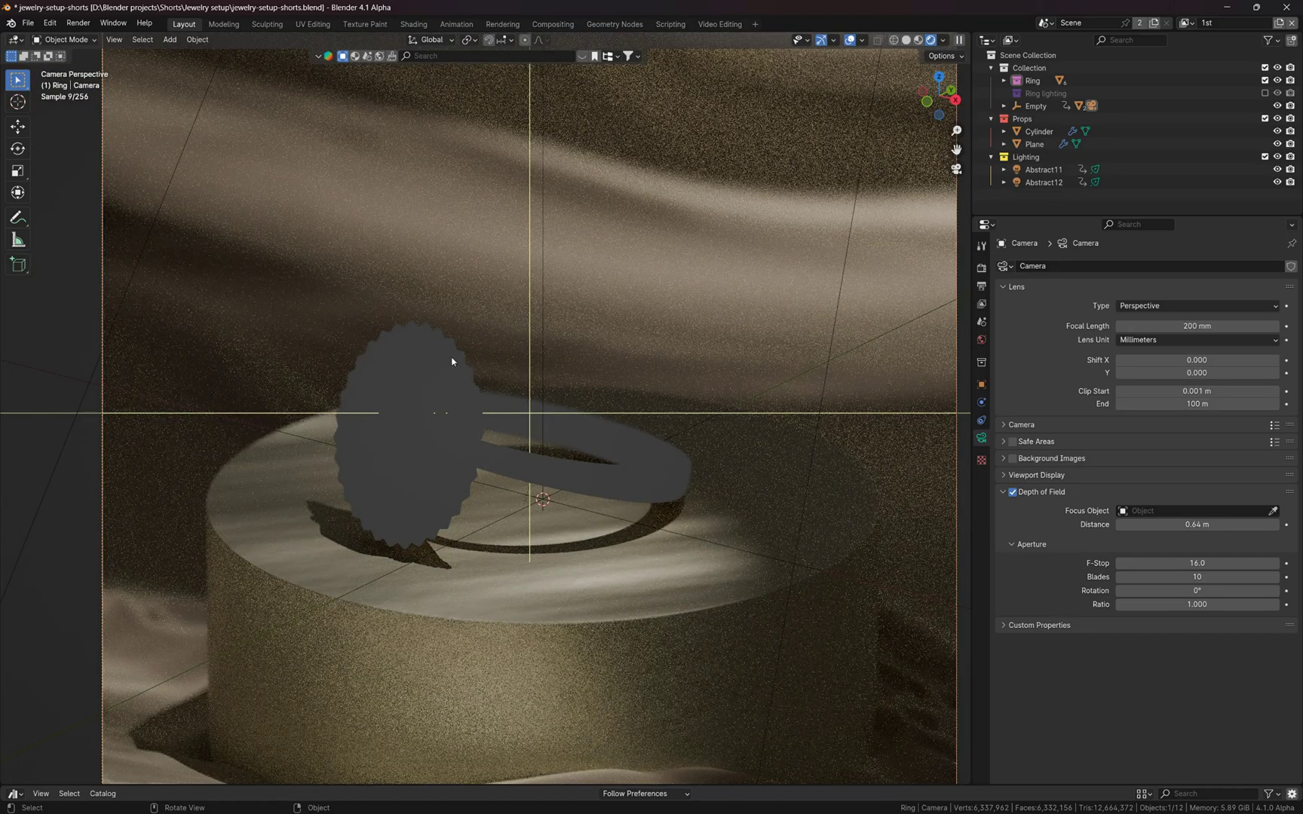
pyautogui.scroll(2, 452, 434)
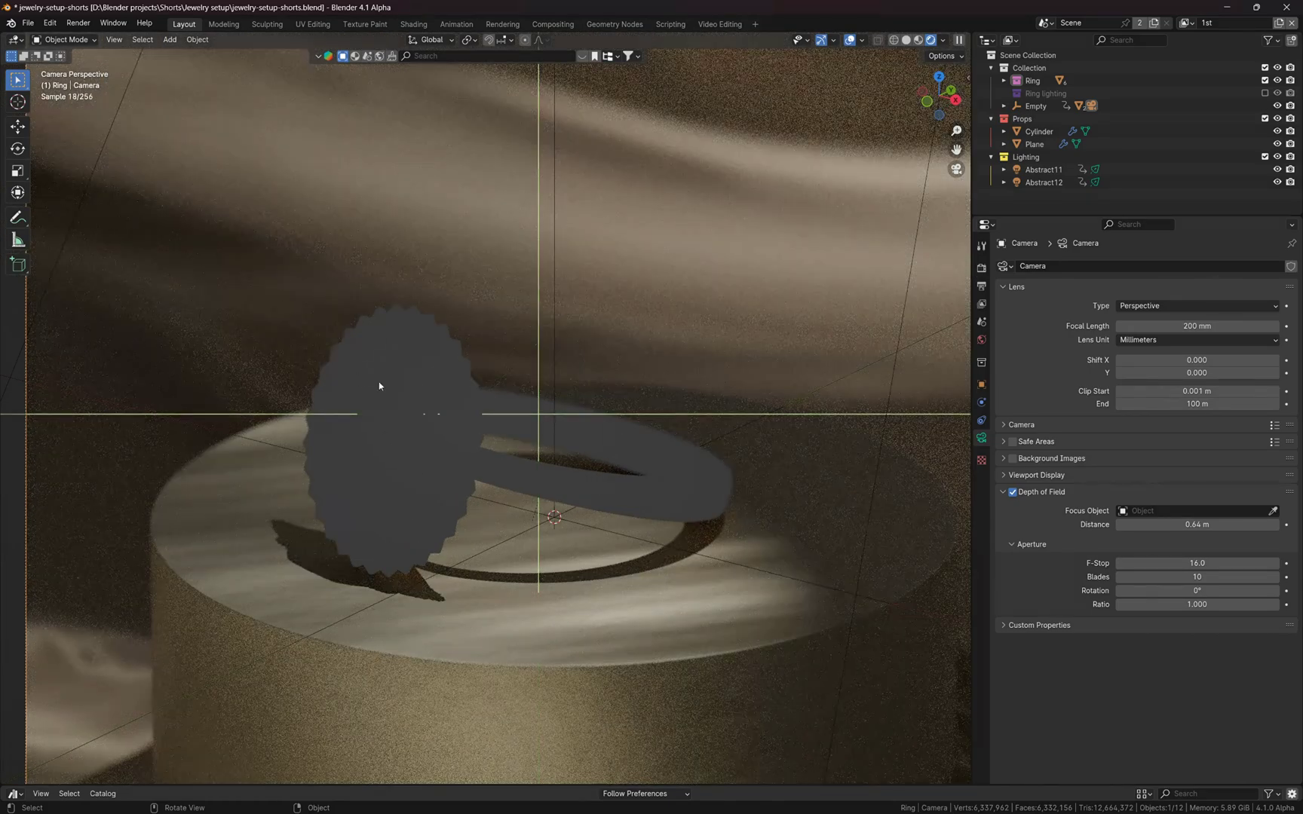
pyautogui.hotkey('shift', 'alt', 'z')
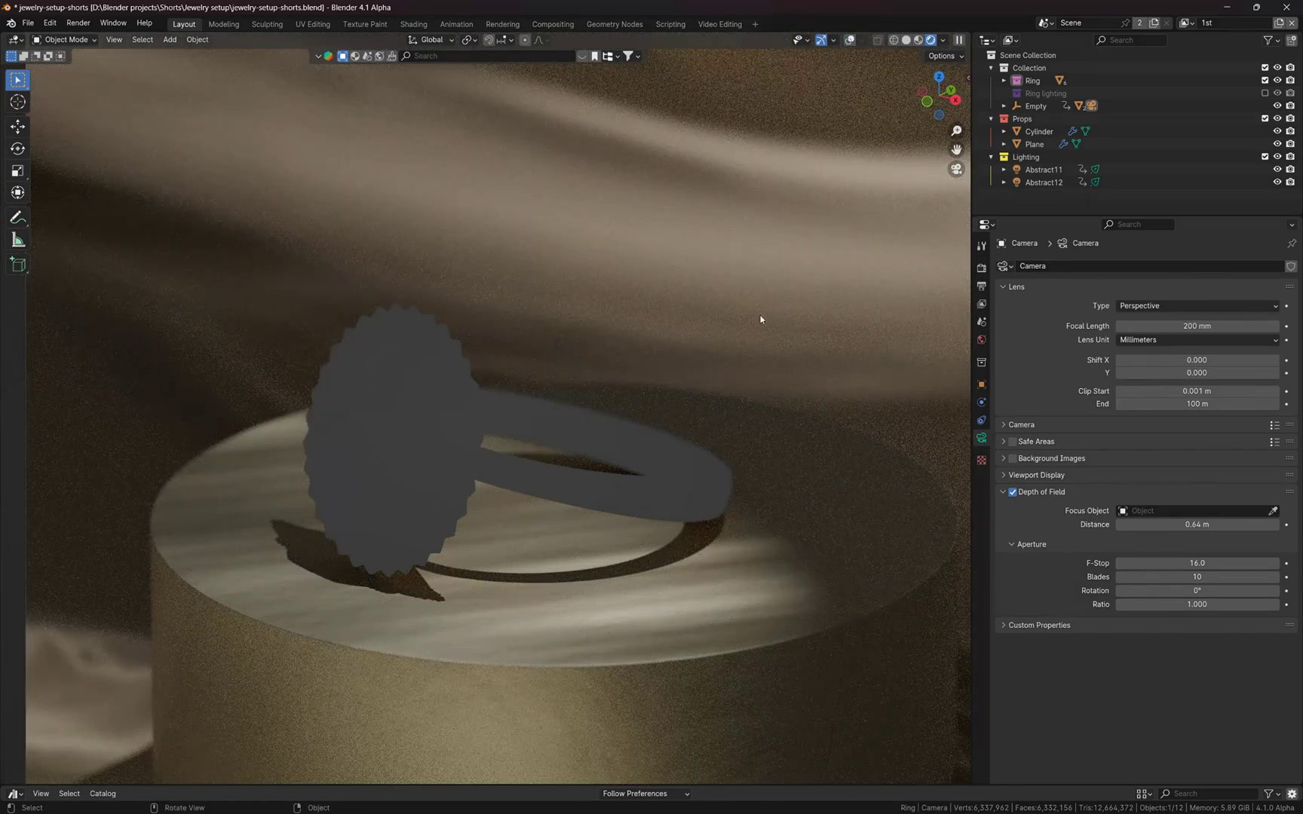
# Step: Expand the Ring collection and step through Gold ring, Big diamond, gold star, gold2 and gold3
pyautogui.click(1032, 82)
pyautogui.click(1004, 81)
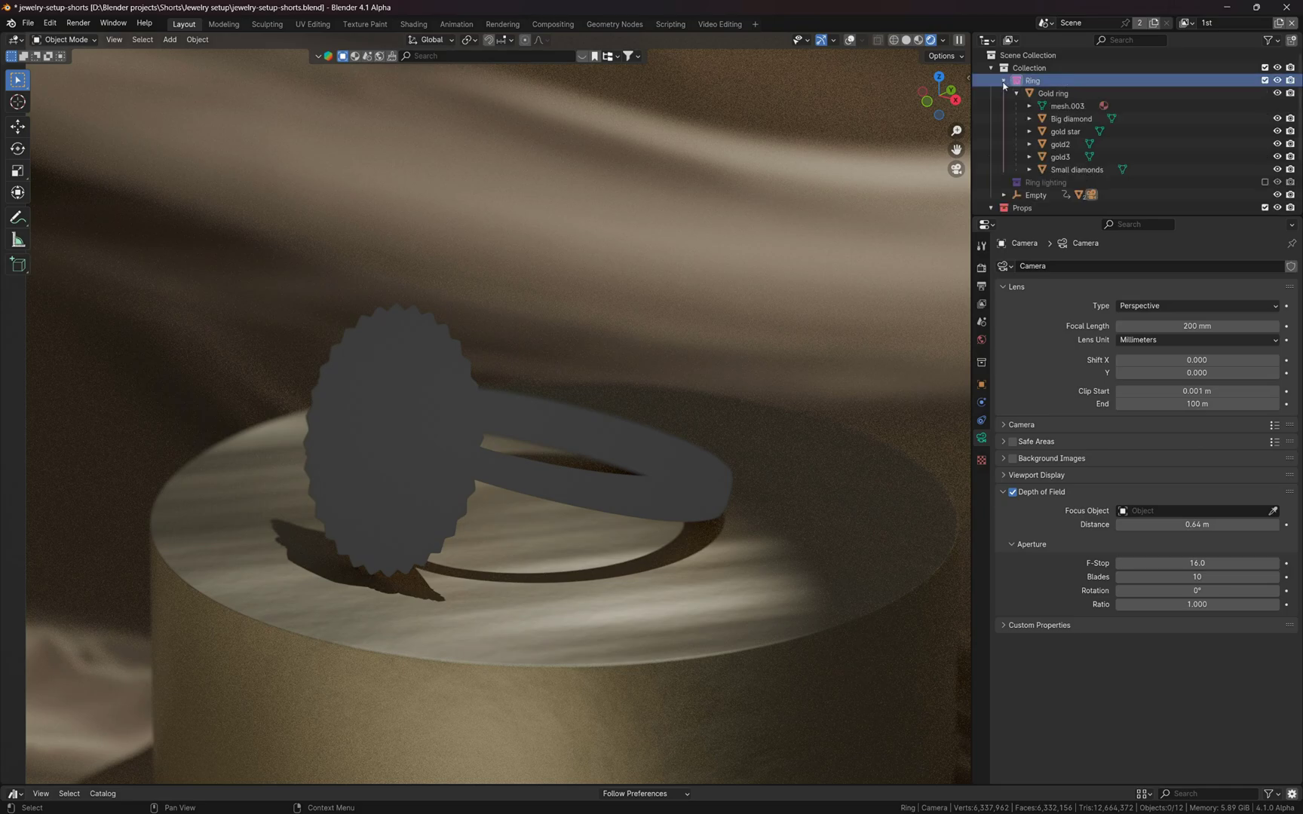
pyautogui.click(1048, 94)
pyautogui.click(1054, 121)
pyautogui.click(1055, 132)
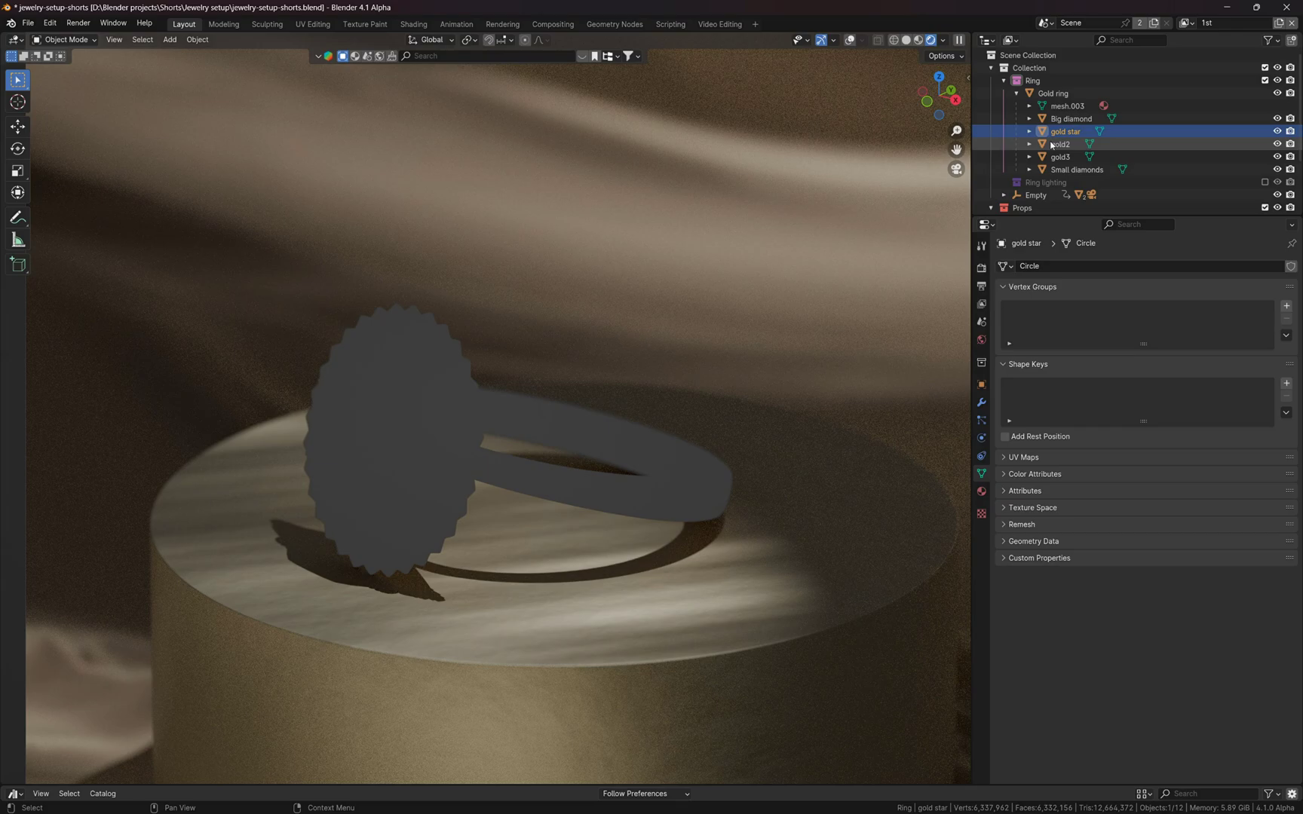
pyautogui.click(1056, 145)
pyautogui.hotkey('shift', 'alt', 'z')
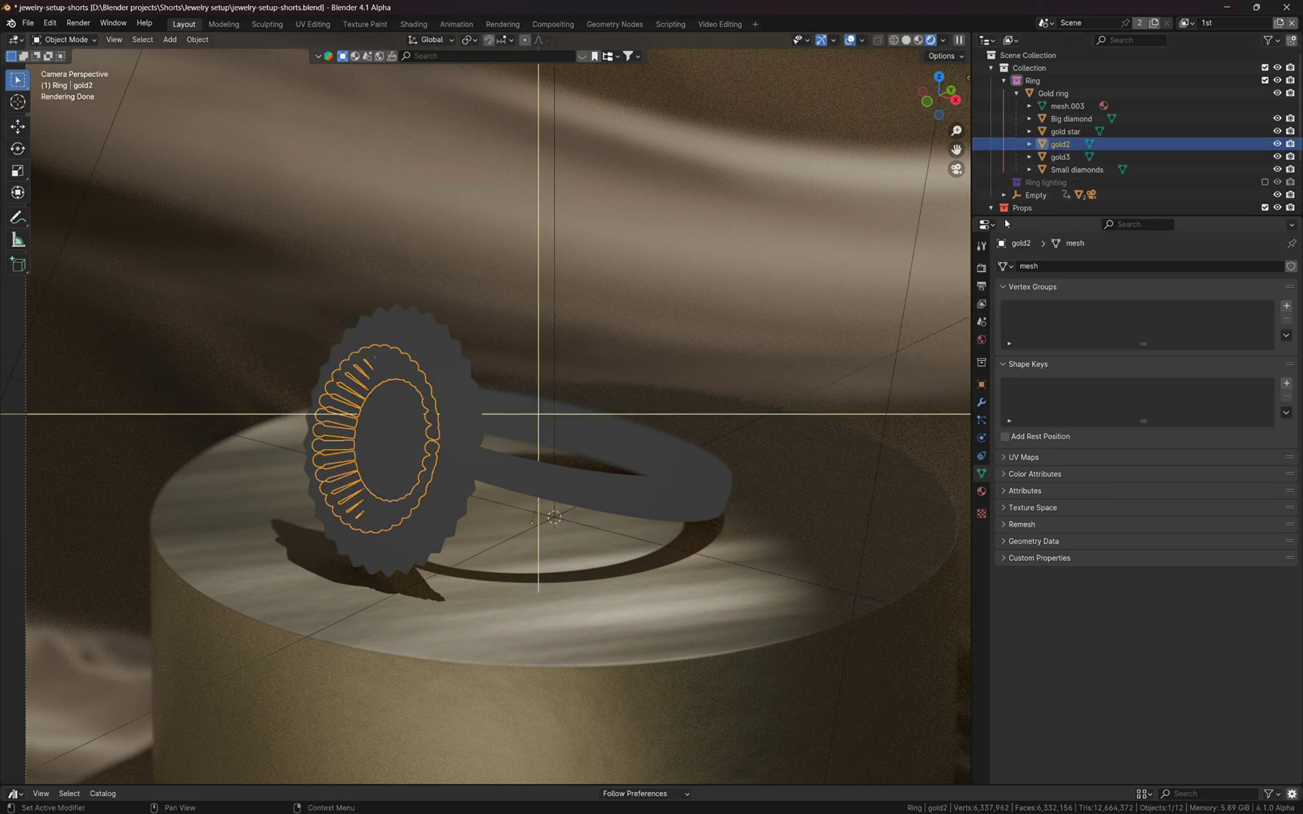
pyautogui.press('Down')
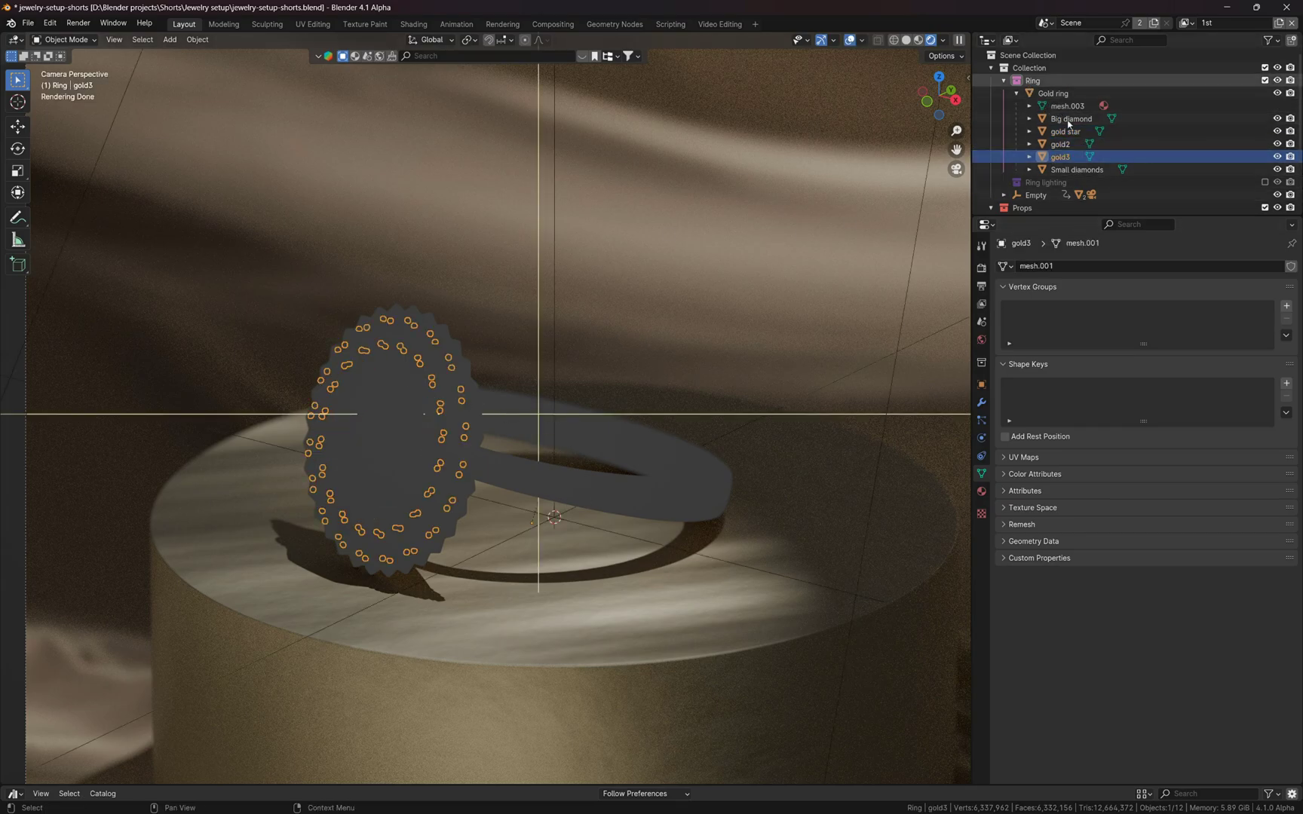
# Step: Apply View Layer > Clear Holdout to the Ring collection
pyautogui.click(1036, 81)
pyautogui.rightClick(1038, 83)
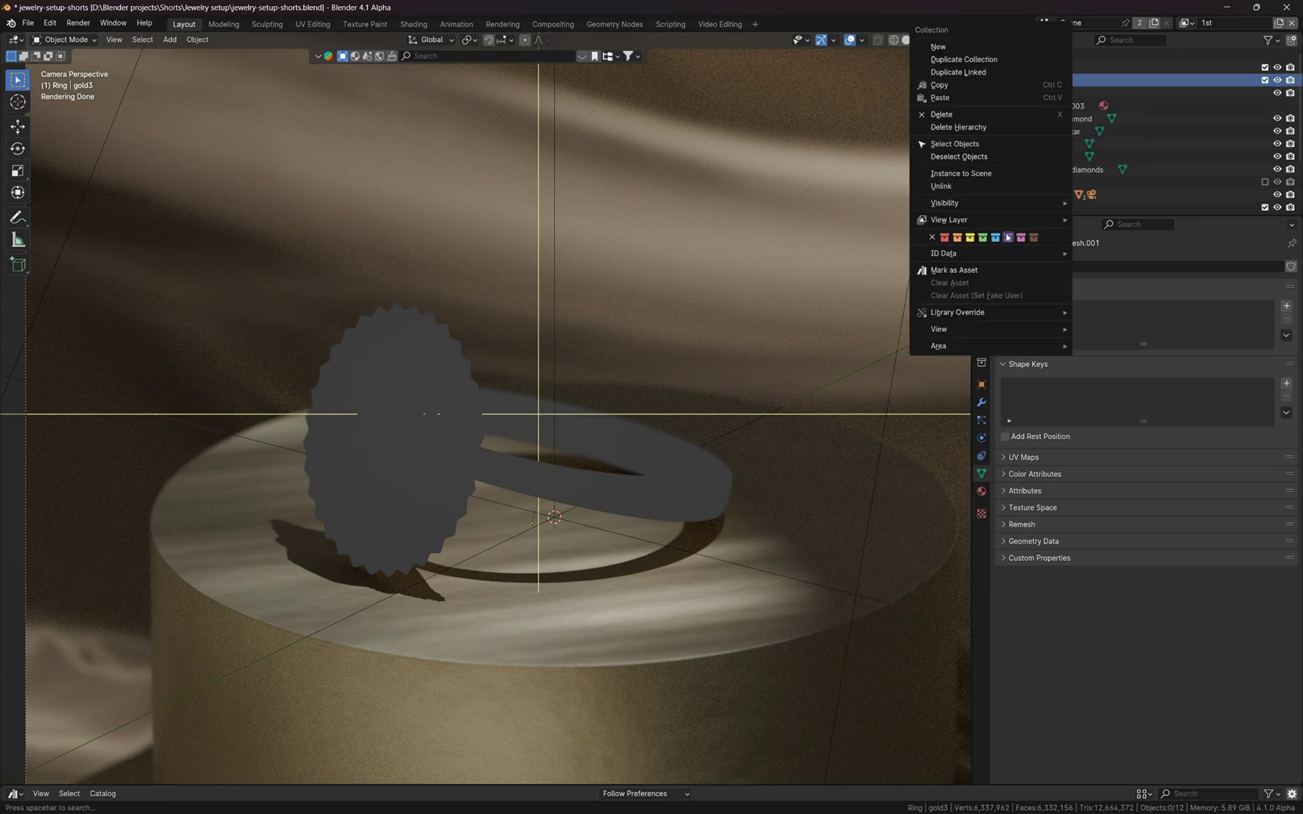
pyautogui.moveTo(1010, 224)
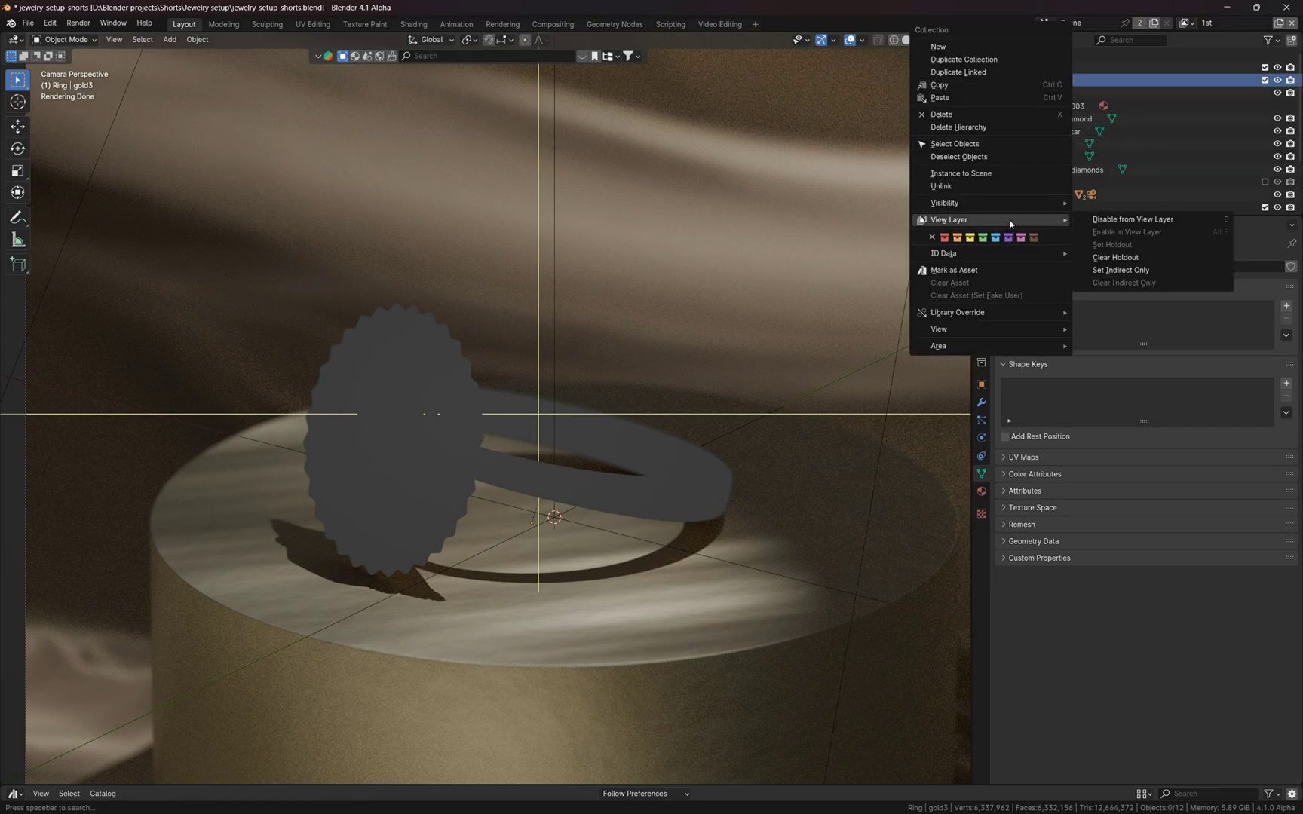
pyautogui.click(1126, 258)
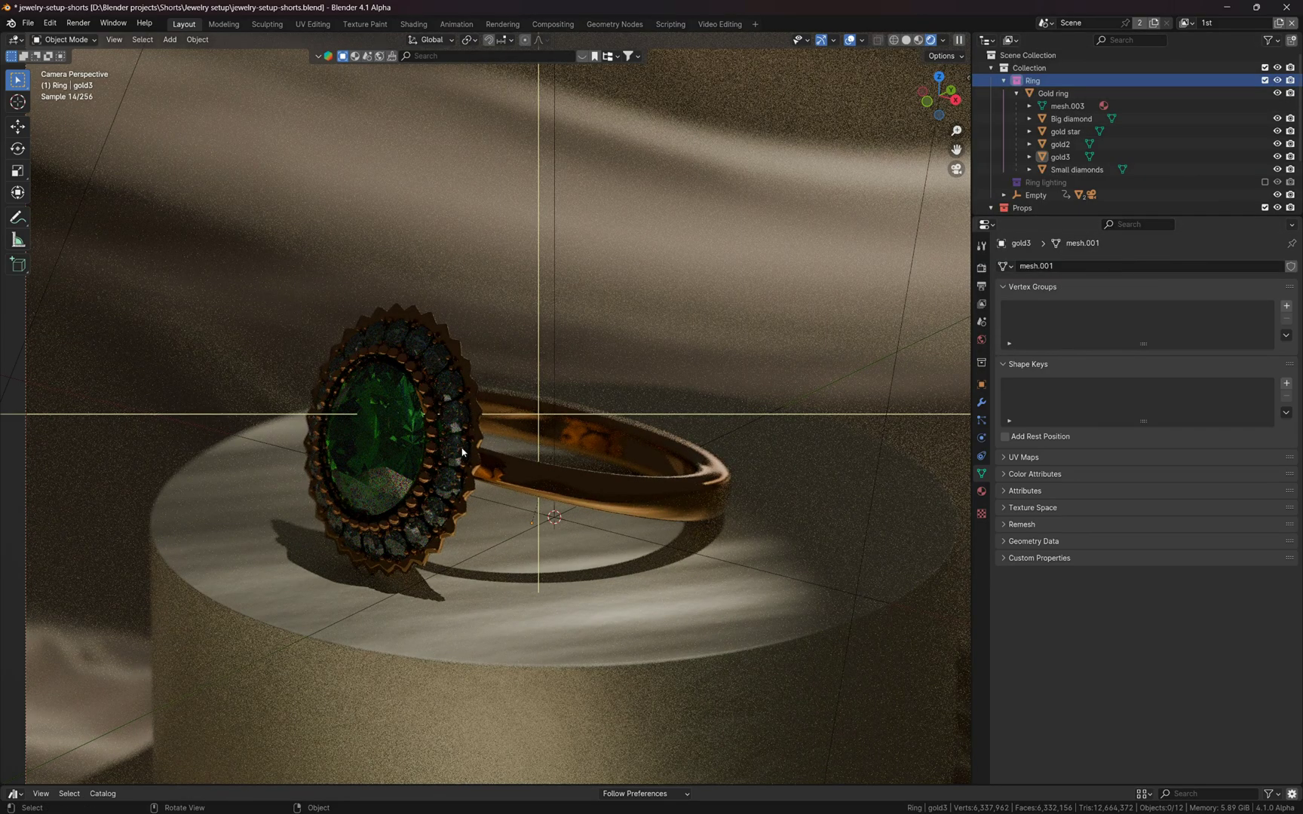
pyautogui.scroll(-2, 463, 452)
pyautogui.scroll(3, 462, 452)
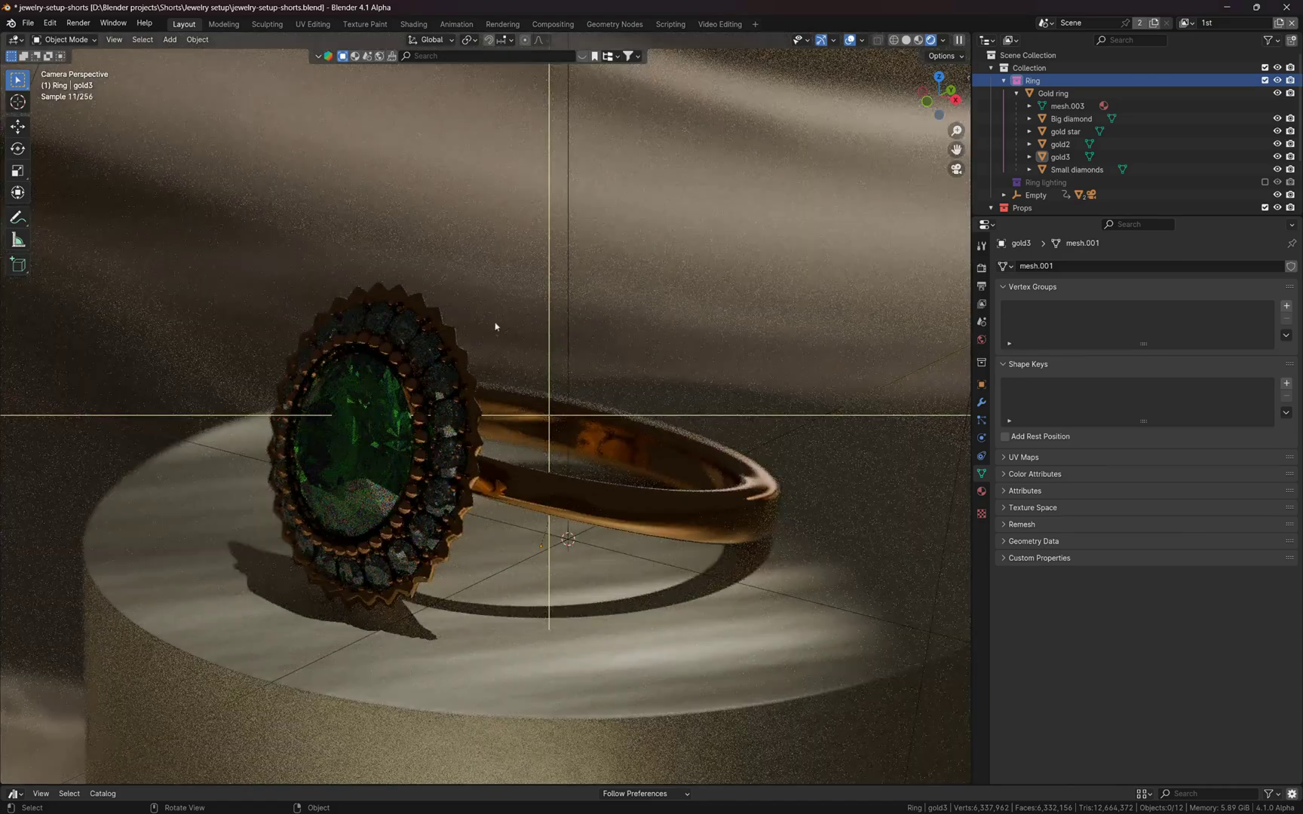
# Step: Apply View Layer > Set Holdout to the Ring collection in the Outliner
pyautogui.scroll(-3, 557, 518)
pyautogui.scroll(5, 488, 515)
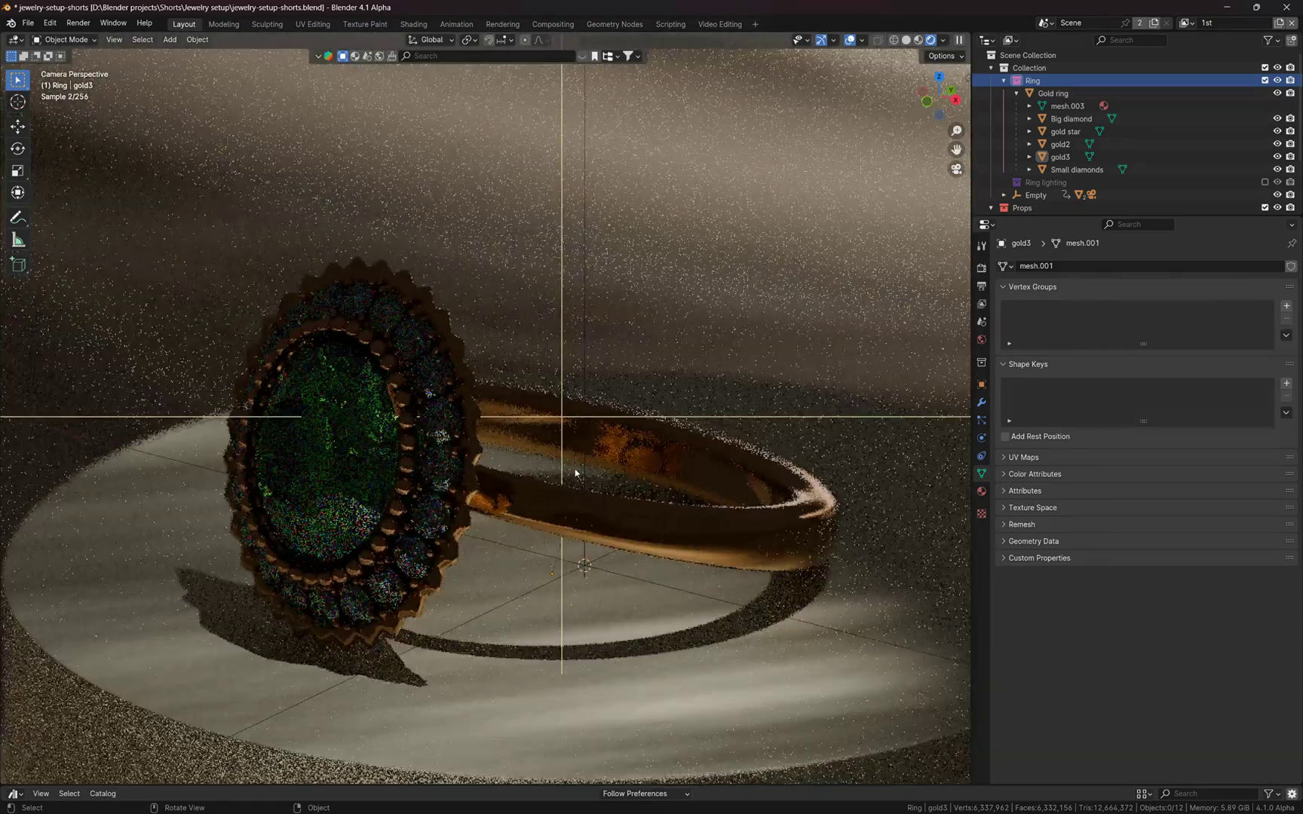
pyautogui.scroll(-3, 576, 472)
pyautogui.scroll(-2, 581, 513)
pyautogui.scroll(5, 582, 527)
pyautogui.scroll(-3, 580, 520)
pyautogui.scroll(4, 563, 531)
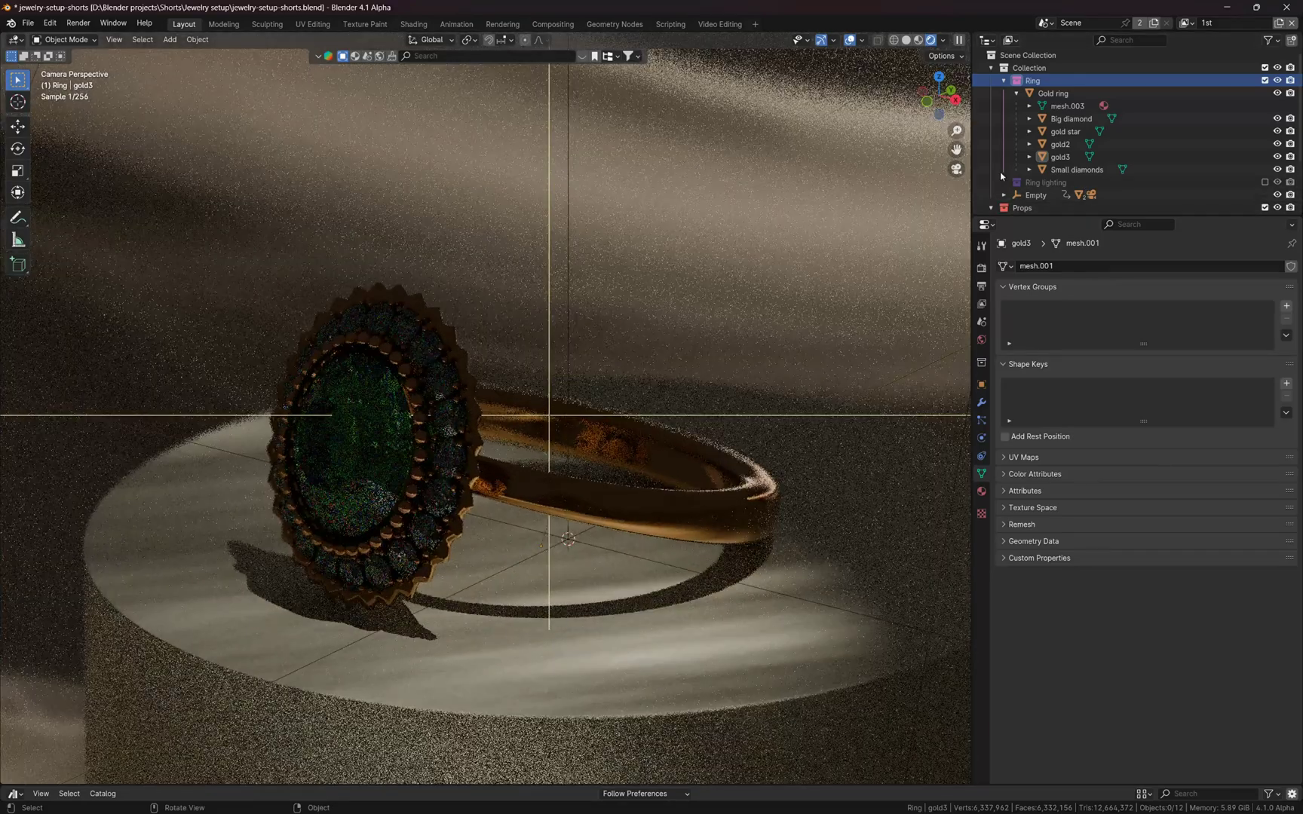
pyautogui.rightClick(1025, 80)
pyautogui.moveTo(1010, 219)
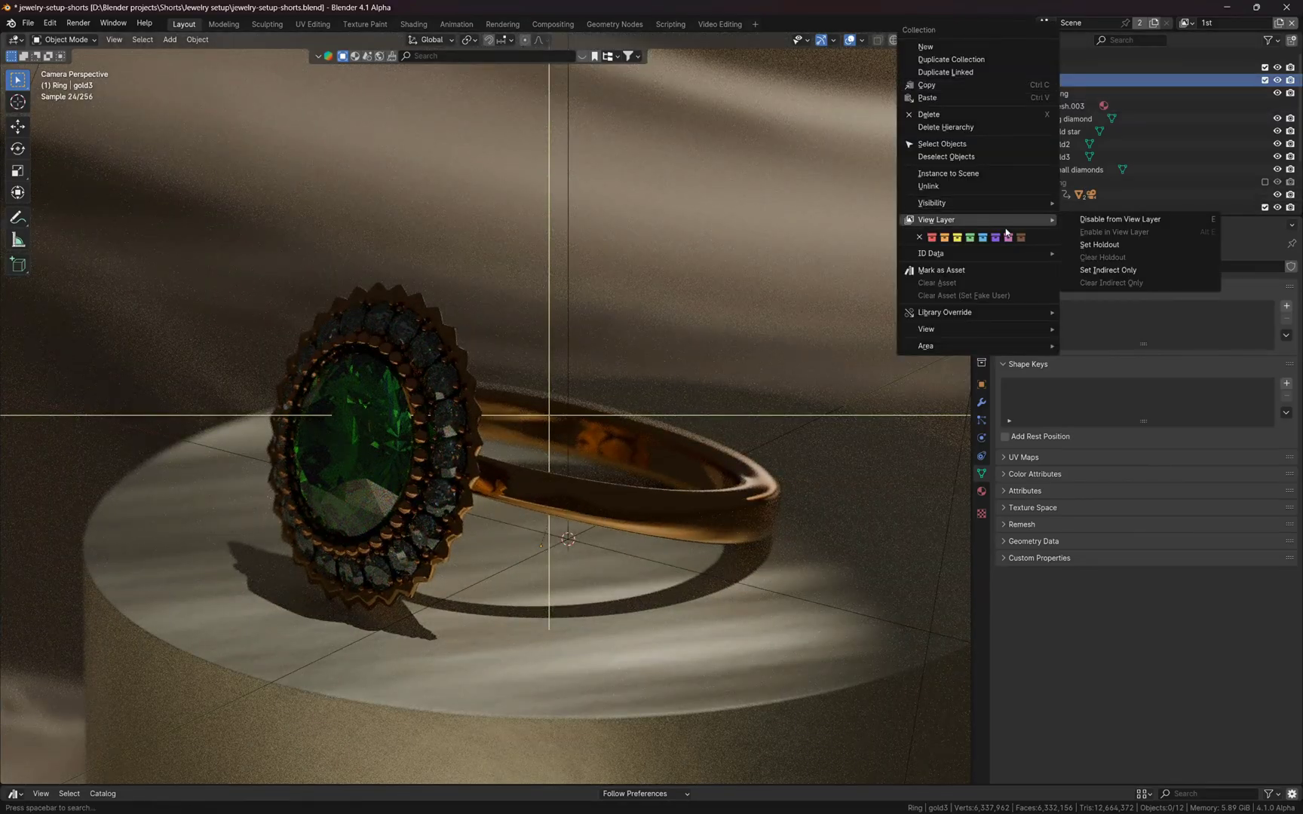
pyautogui.click(1102, 244)
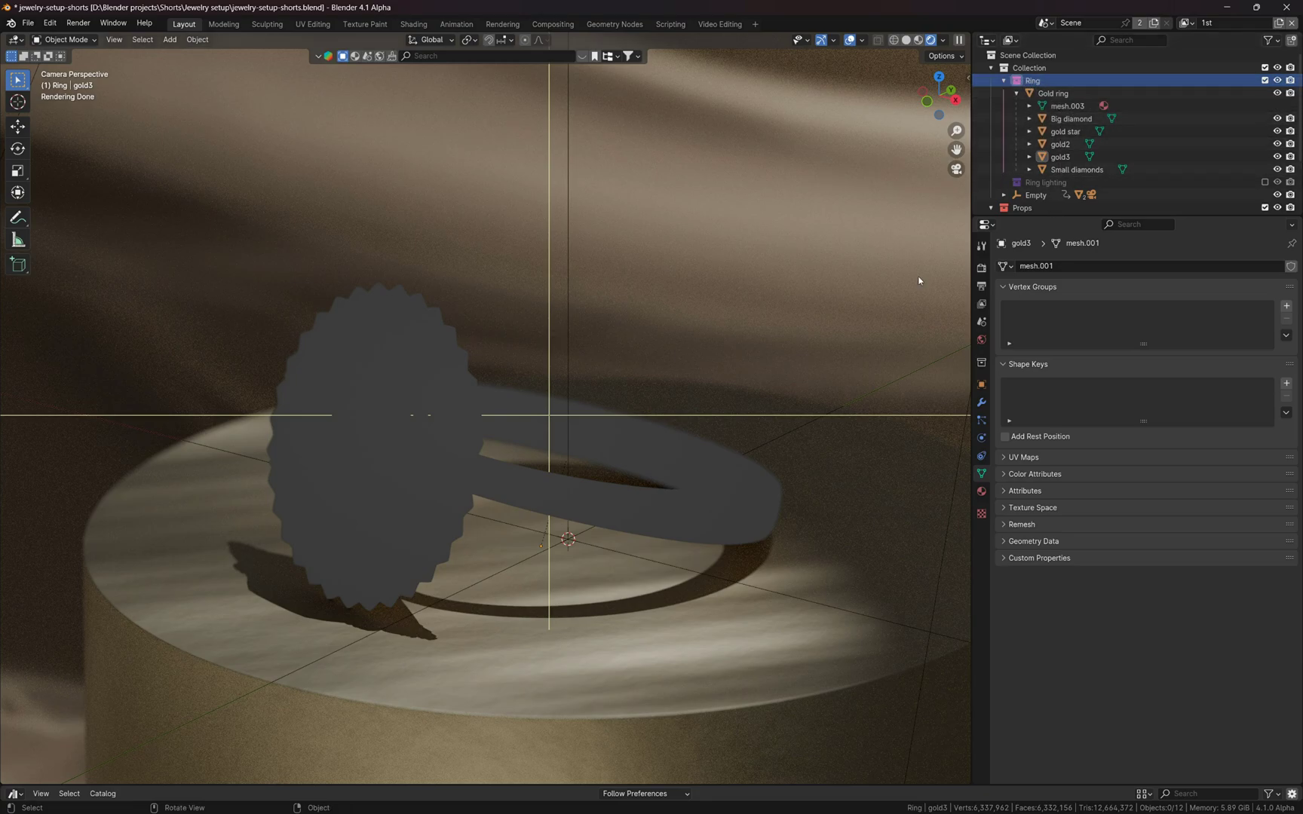
# Step: Leave Small diamonds' Object Visibility Holdout unchecked, then select gold3 and collapse Visibility
pyautogui.click(1075, 170)
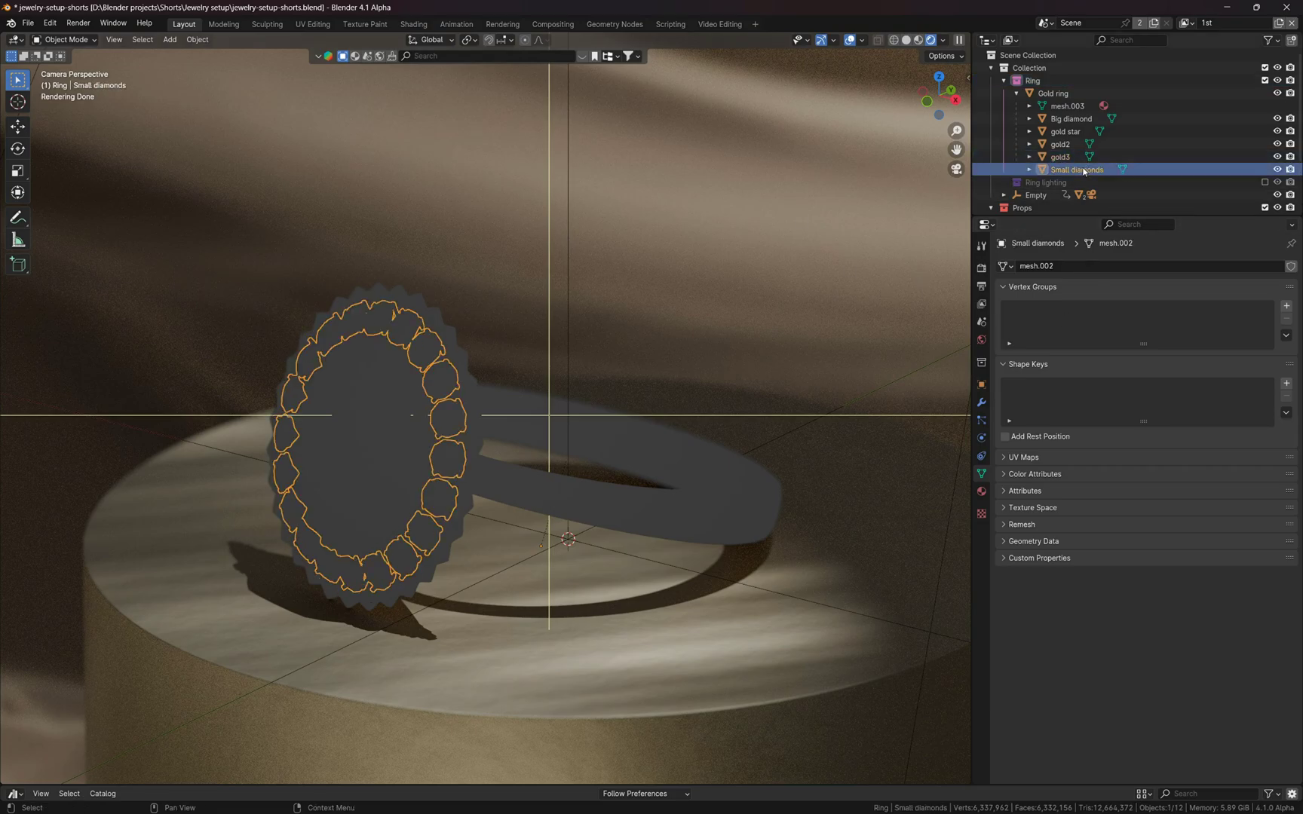
pyautogui.click(982, 385)
pyautogui.scroll(-3, 1073, 583)
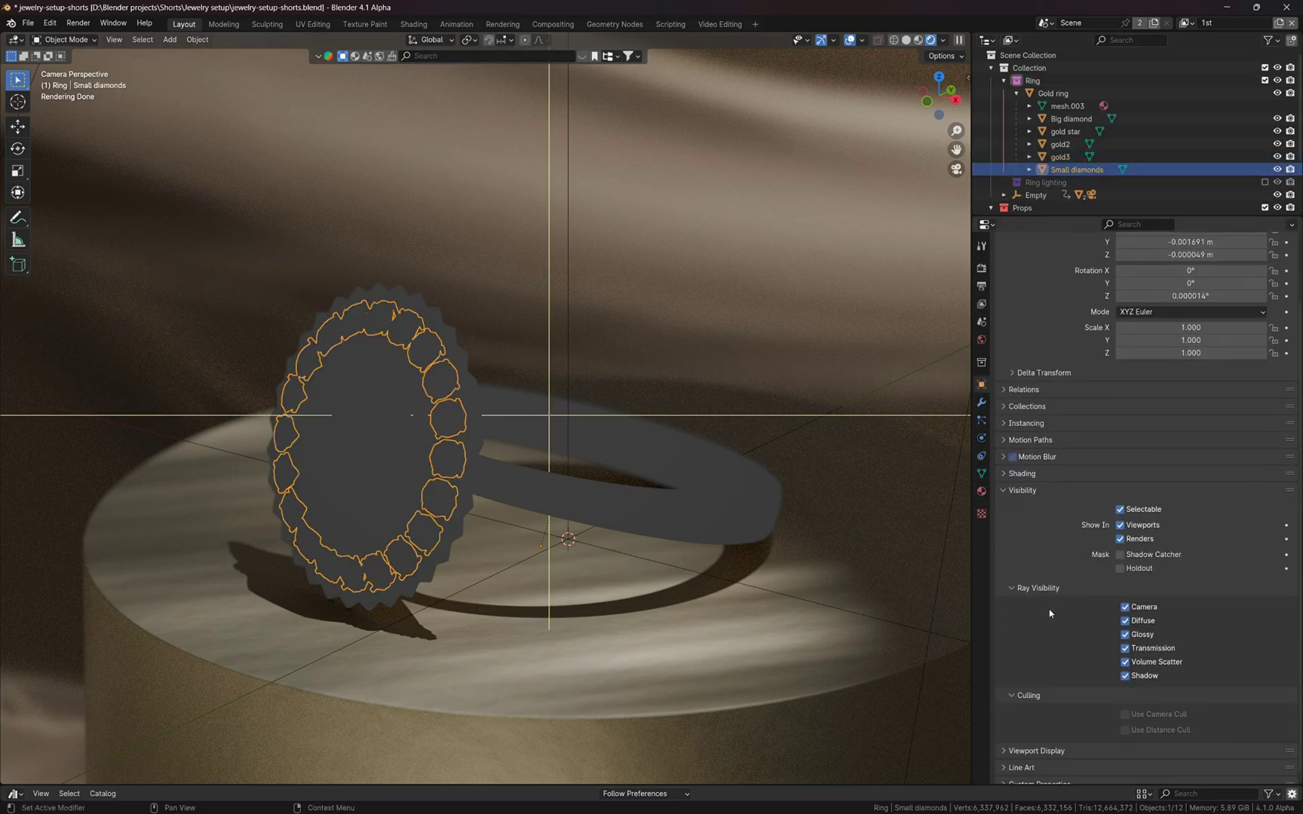
pyautogui.click(1122, 564)
pyautogui.click(1122, 564)
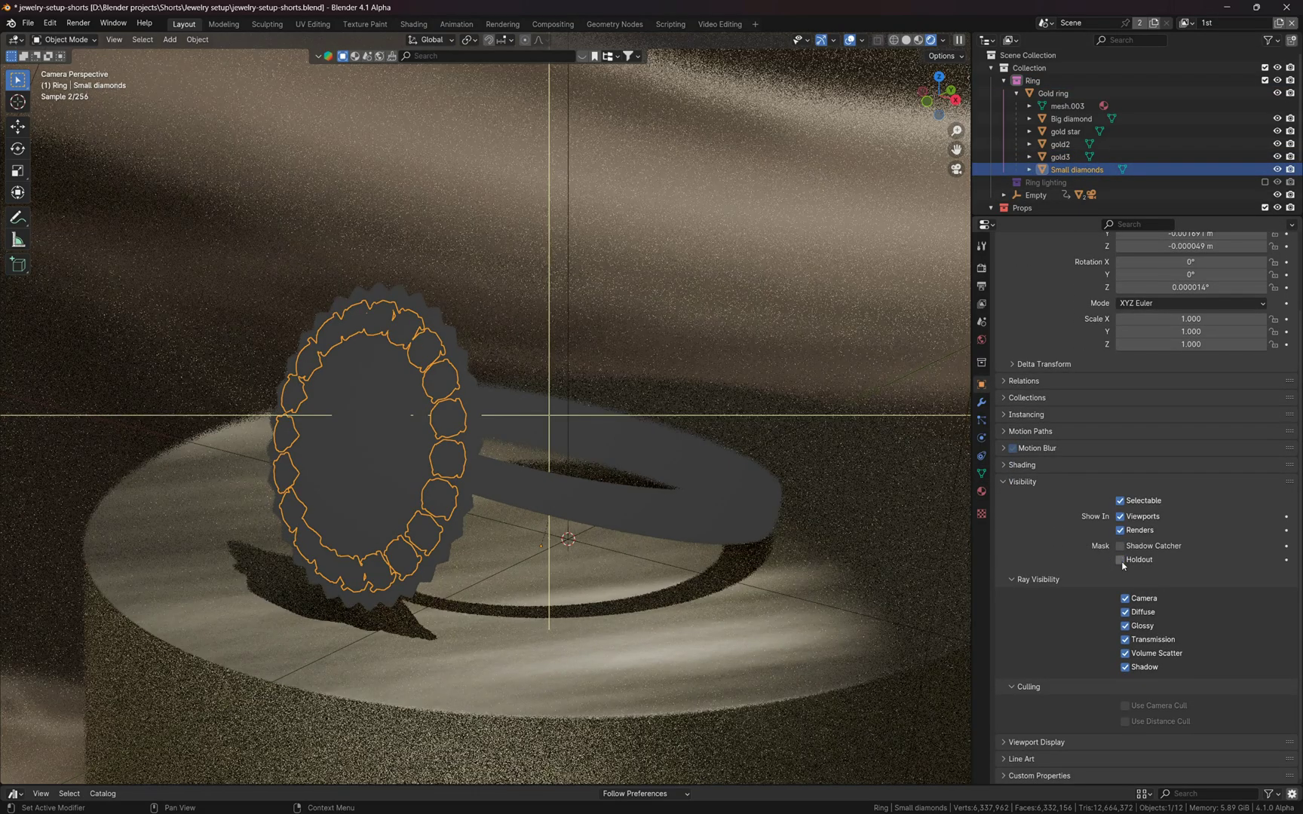
pyautogui.click(1122, 564)
pyautogui.click(1122, 564)
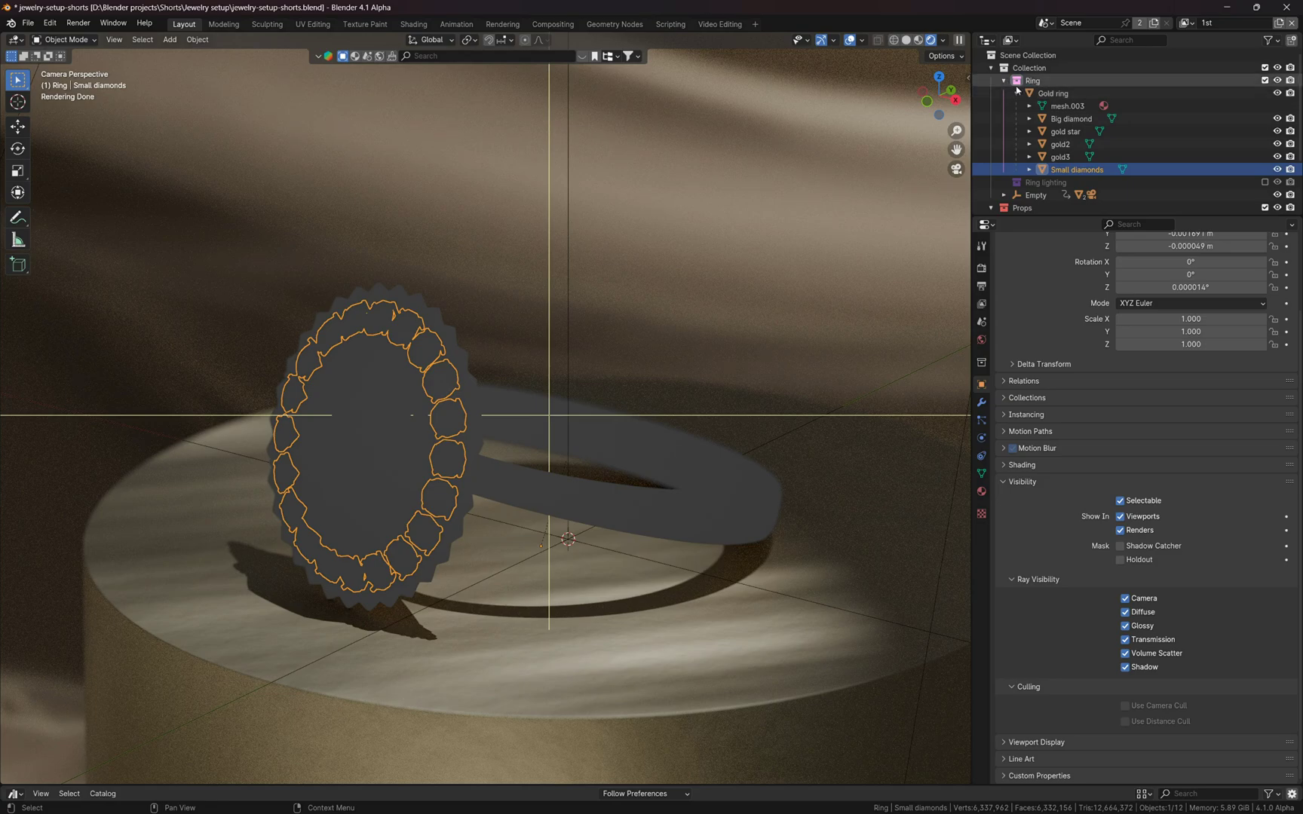
pyautogui.click(1057, 160)
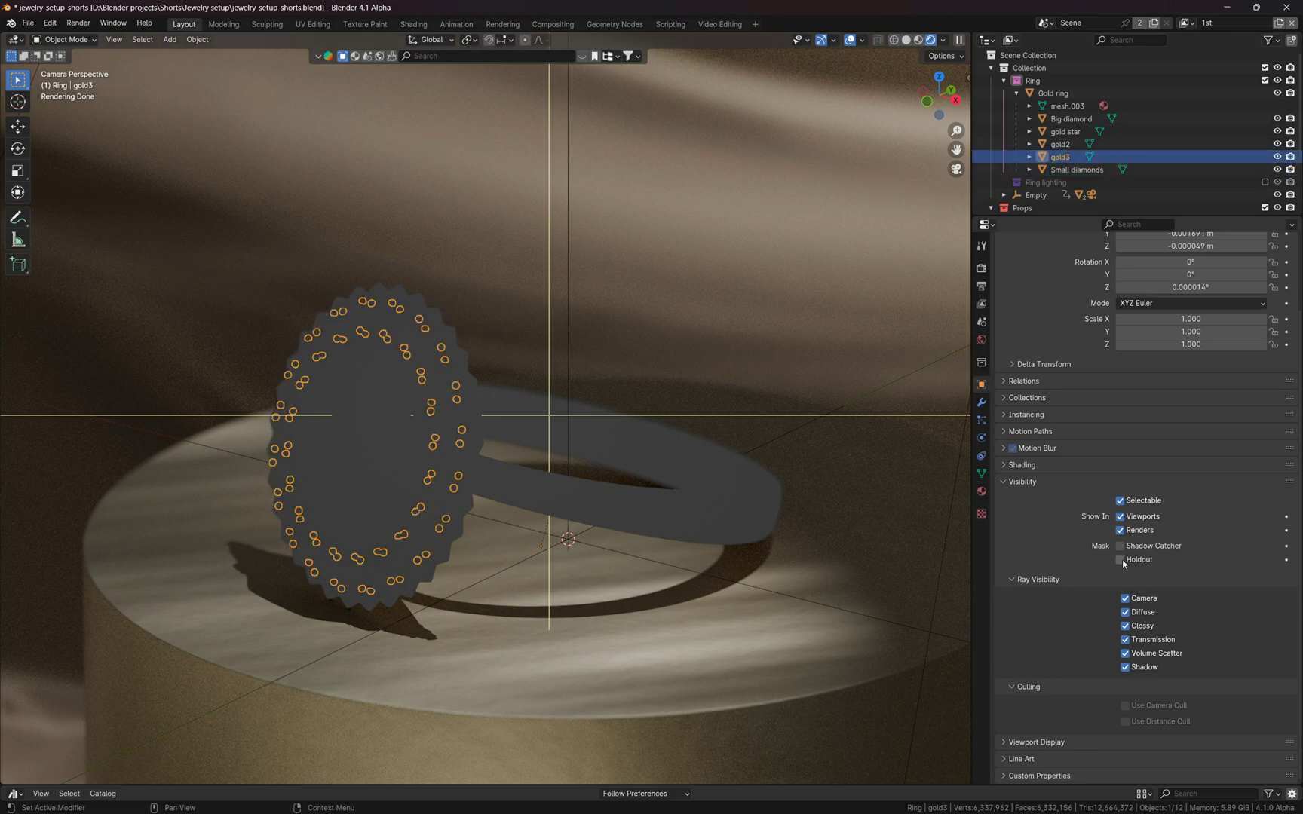
pyautogui.click(1003, 481)
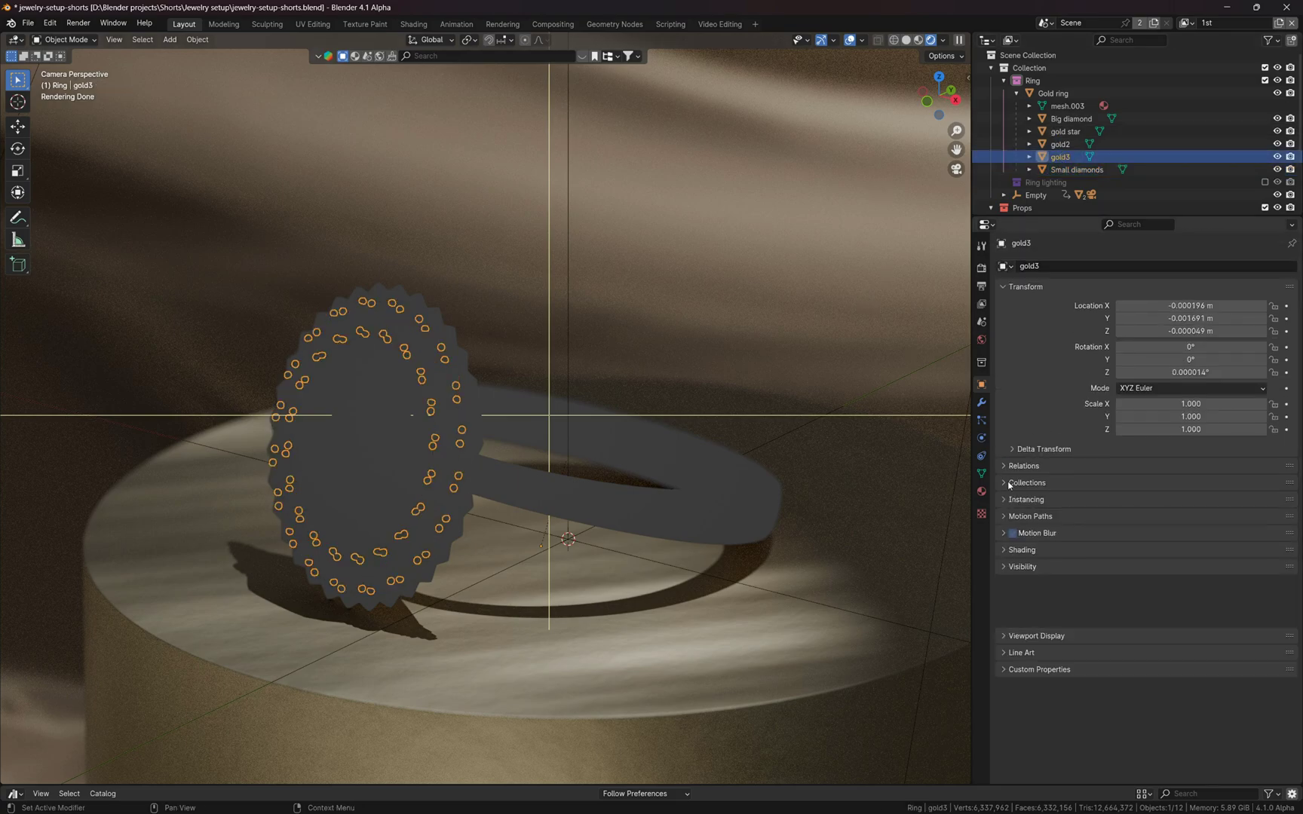
# Step: Collapse Ring in the Outliner and make '2nd' the active view layer
pyautogui.click(1005, 80)
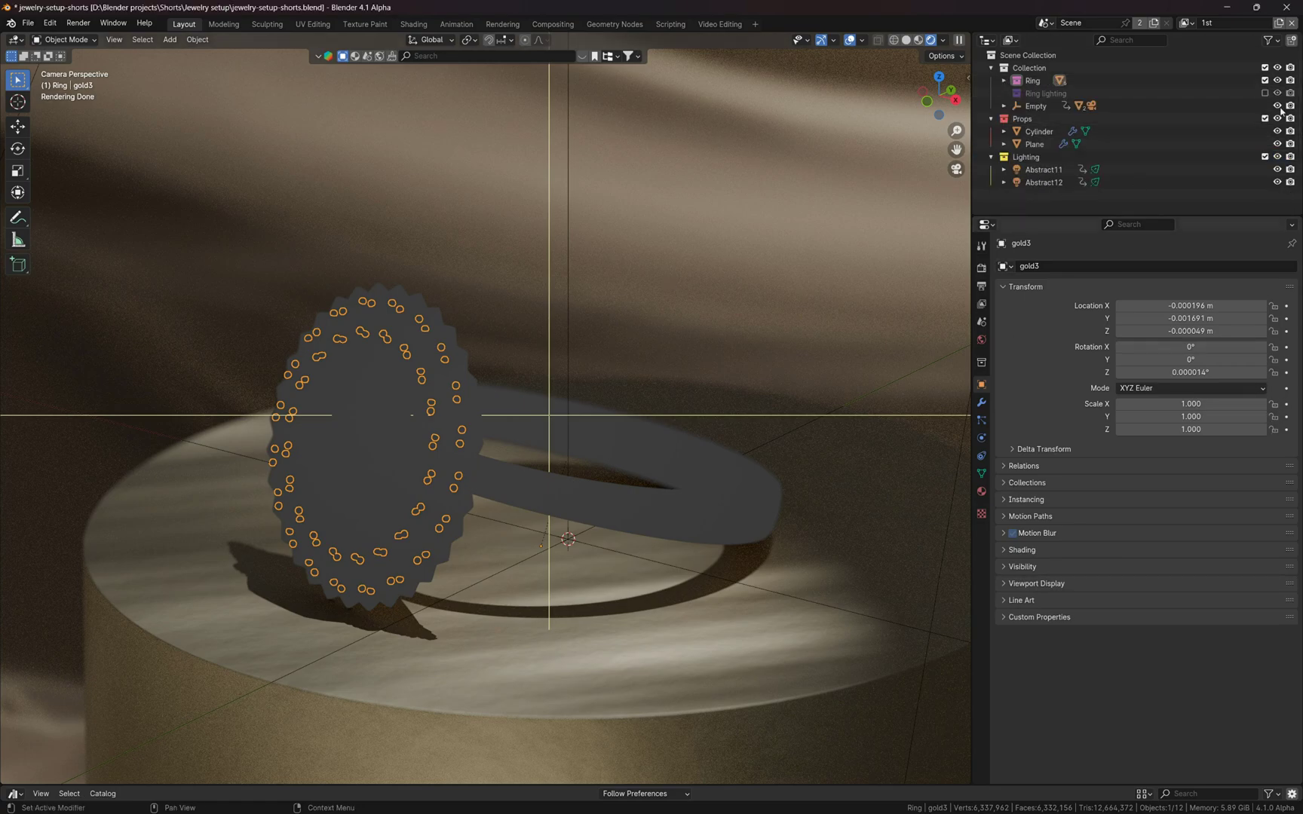
pyautogui.click(1187, 23)
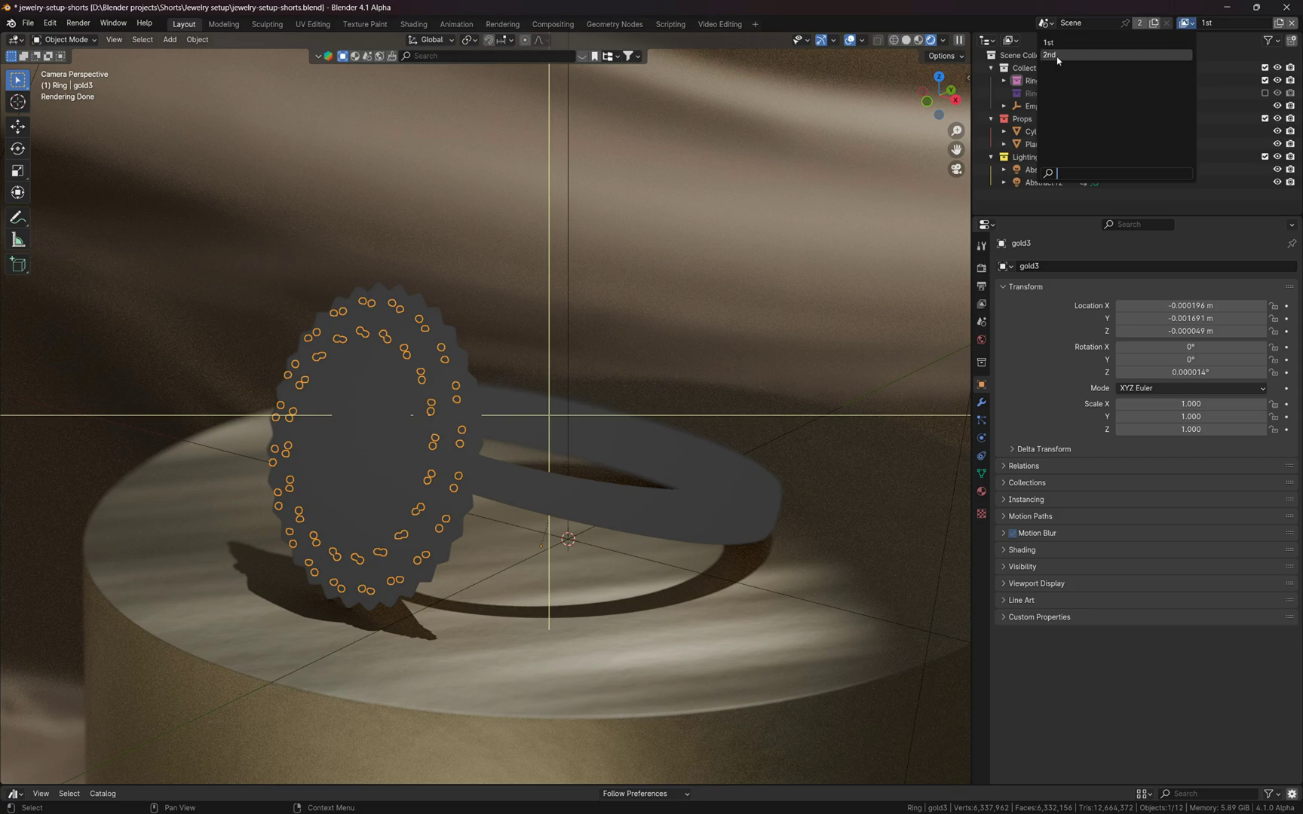
pyautogui.click(1049, 55)
# Step: Orbit and zoom around the rose-gold ring to inspect it on its own
pyautogui.scroll(-5, 577, 402)
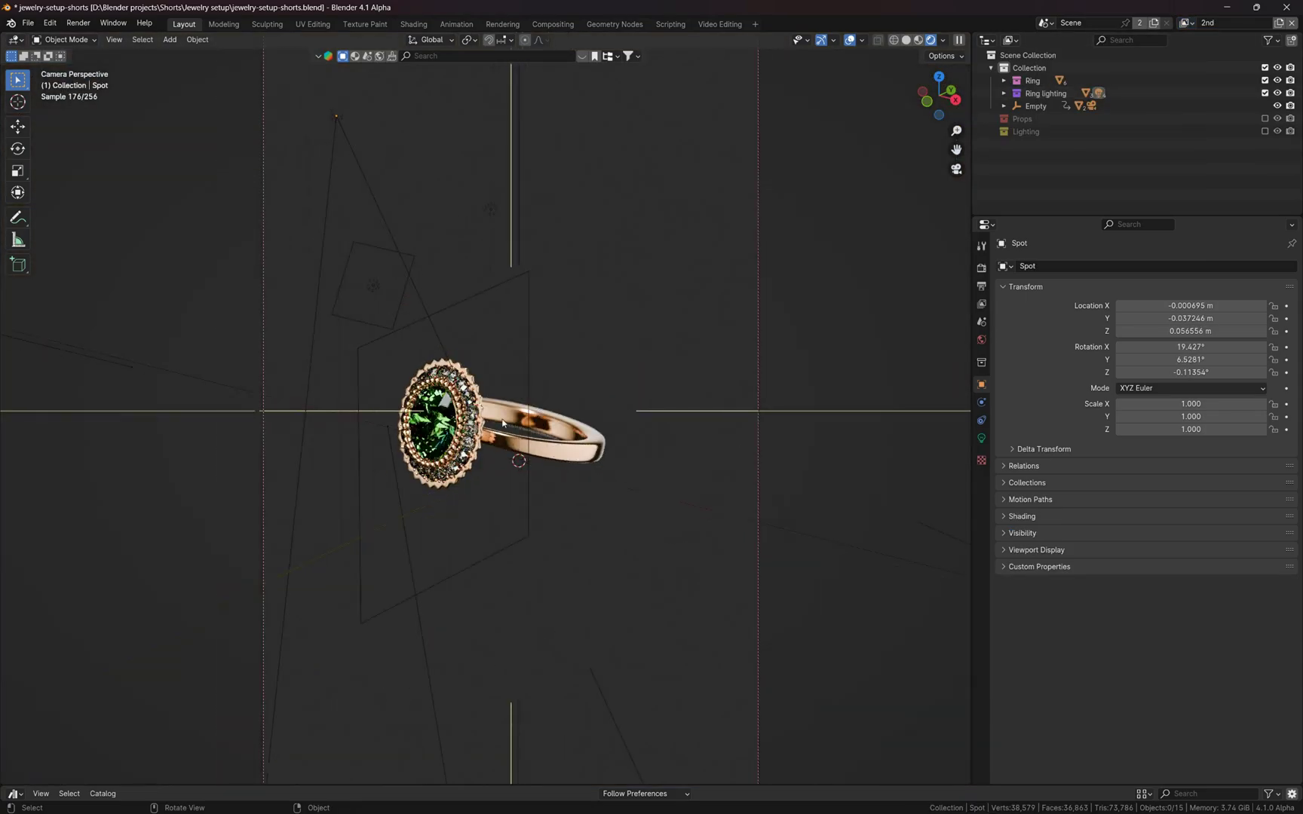
pyautogui.scroll(-4, 502, 423)
pyautogui.scroll(2, 505, 424)
pyautogui.moveTo(507, 425); pyautogui.dragTo(541, 431, button='middle')
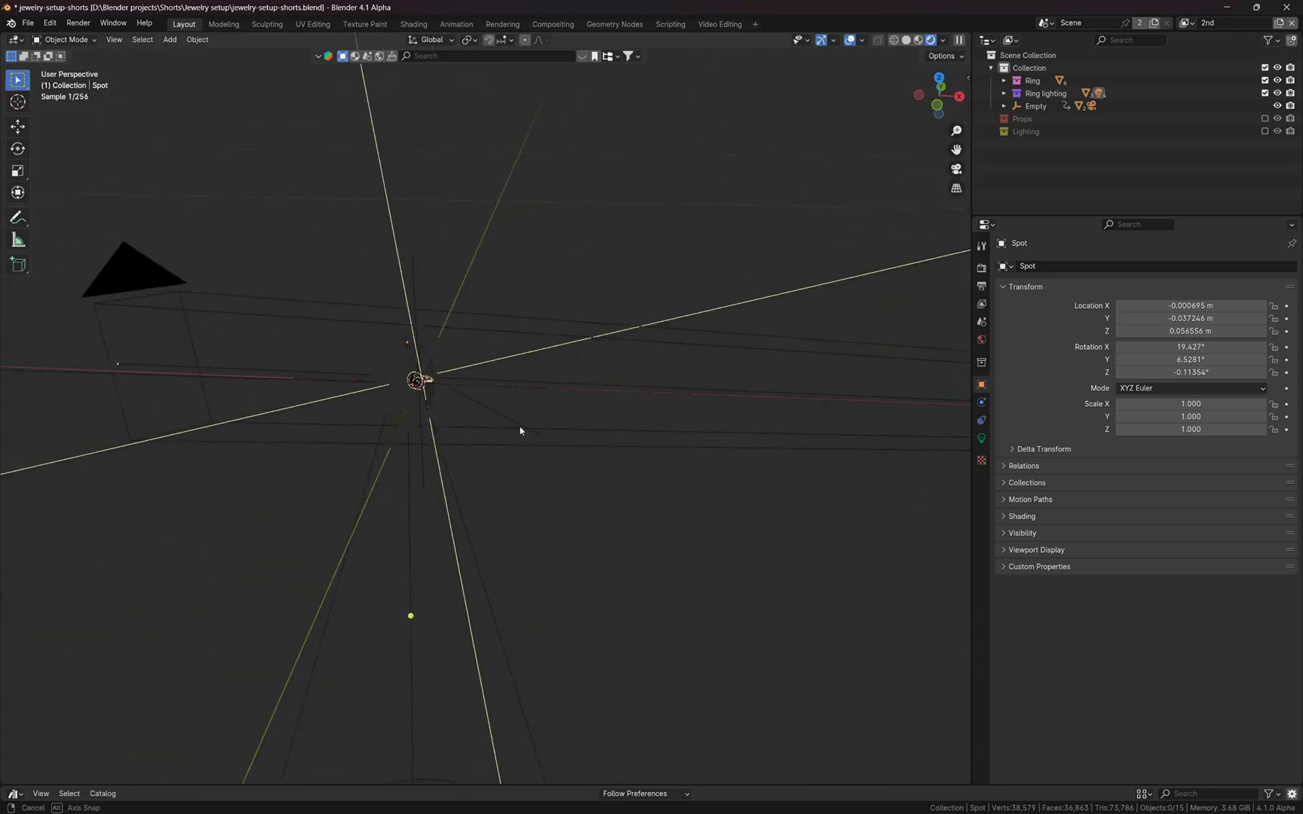
pyautogui.scroll(5, 354, 388)
pyautogui.keyDown('shift'); pyautogui.moveTo(329, 384); pyautogui.dragTo(645, 444, button='middle'); pyautogui.keyUp('shift')
pyautogui.scroll(1, 561, 423)
pyautogui.moveTo(561, 424); pyautogui.dragTo(606, 408, button='middle')
pyautogui.scroll(2, 661, 405)
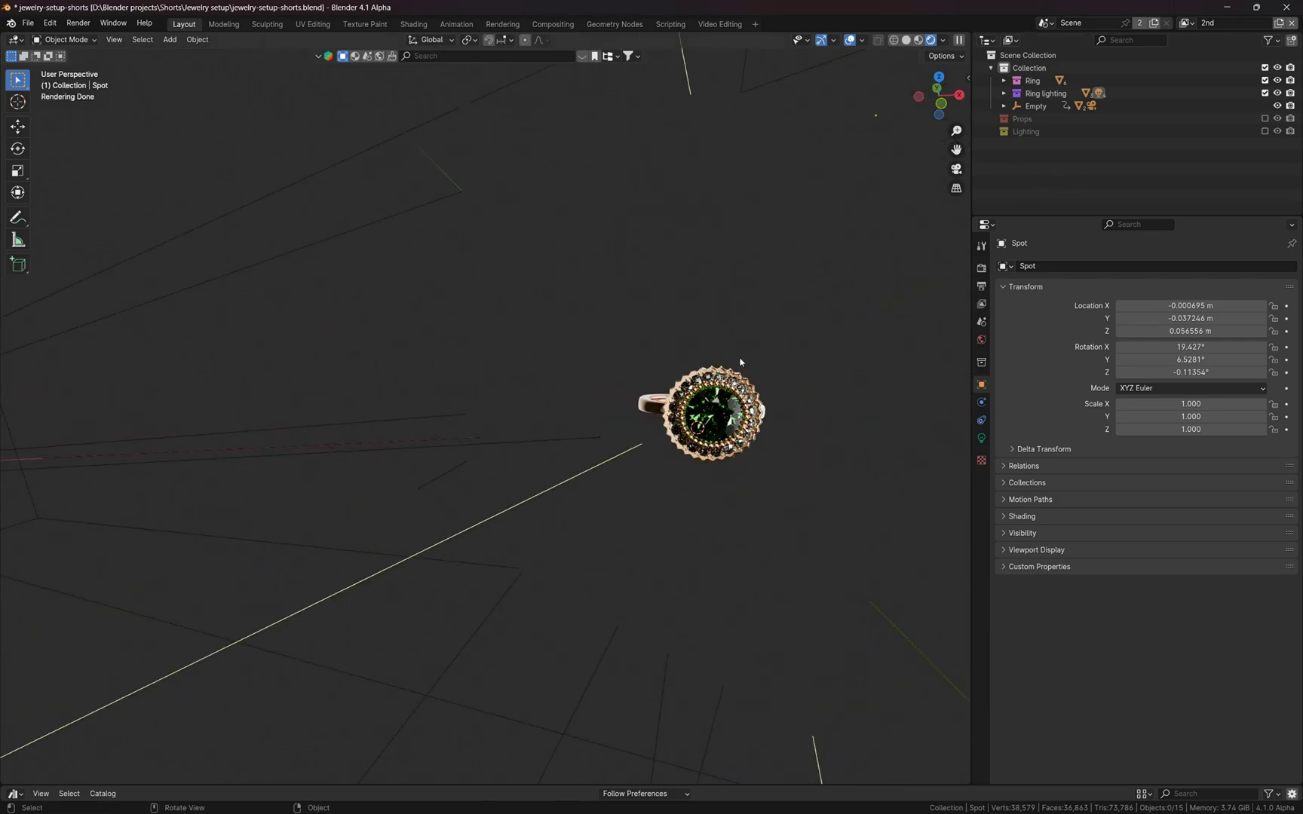
pyautogui.scroll(-2, 730, 503)
pyautogui.keyDown('shift'); pyautogui.moveTo(723, 469); pyautogui.dragTo(689, 485, button='middle'); pyautogui.keyUp('shift')
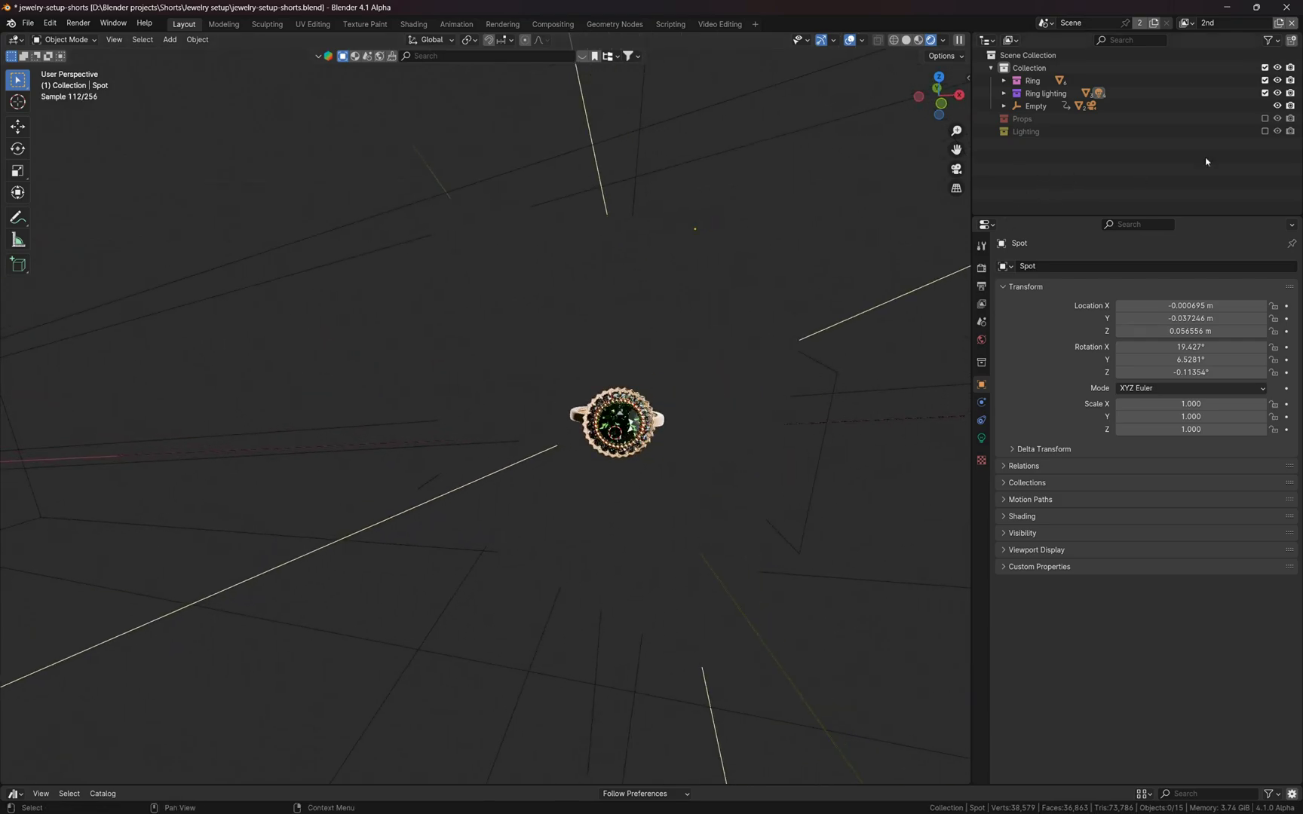
pyautogui.click(1265, 121)
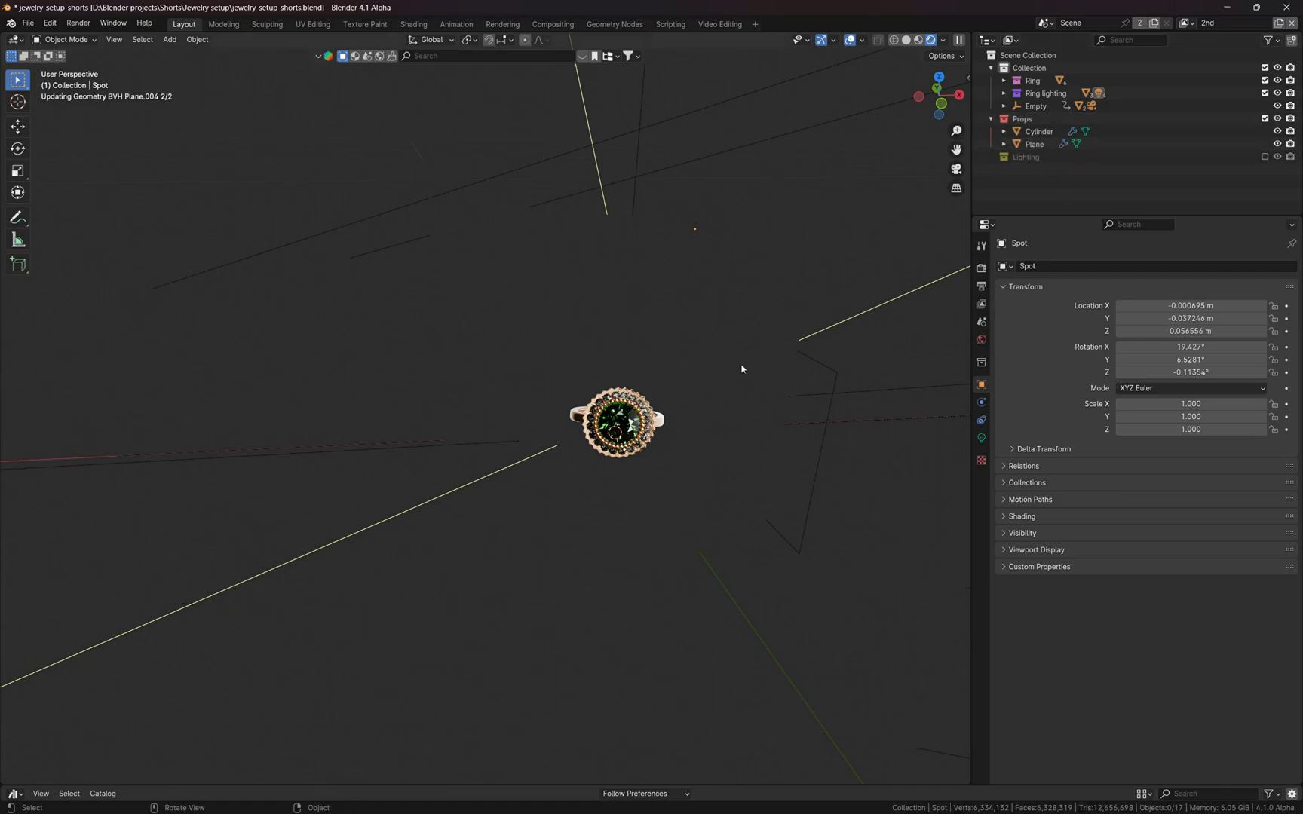
pyautogui.moveTo(741, 369); pyautogui.dragTo(571, 405, button='middle')
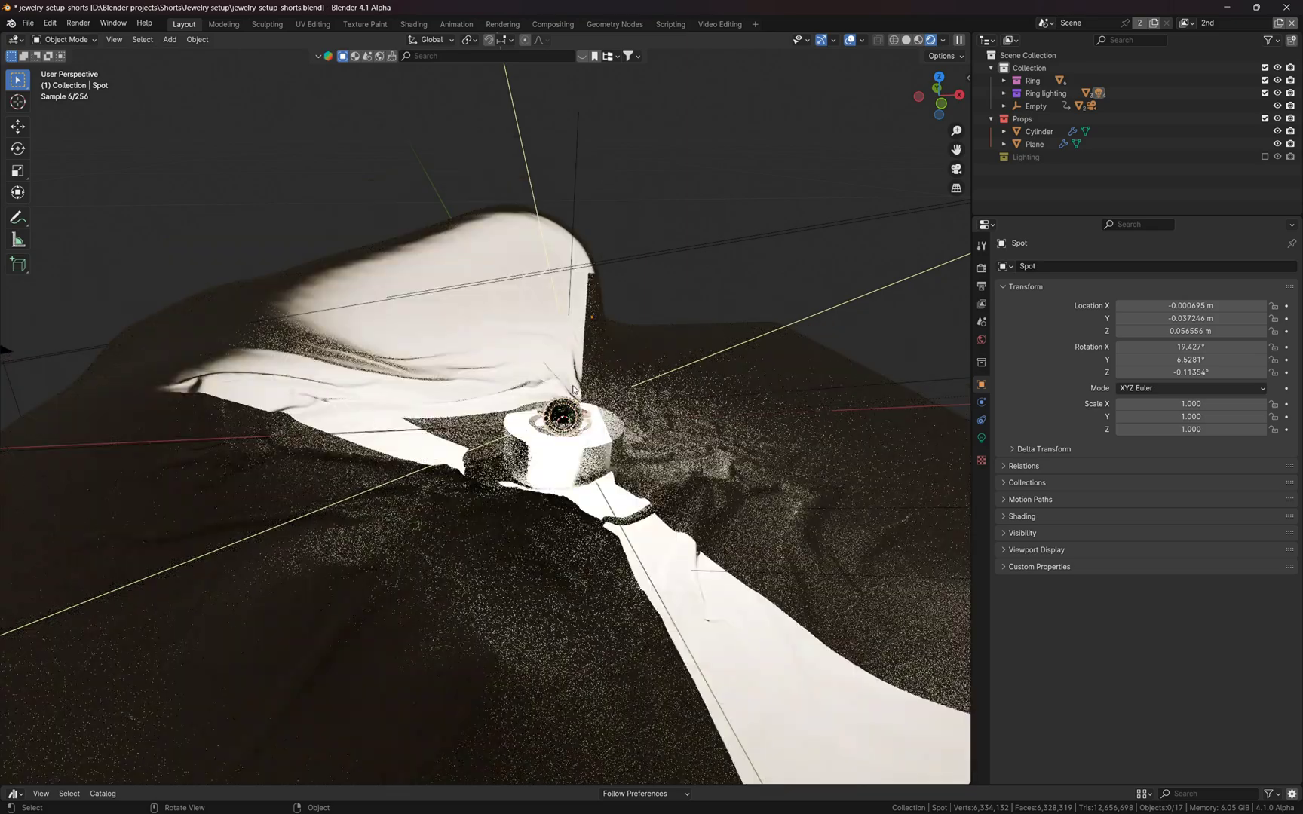
pyautogui.scroll(2, 571, 393)
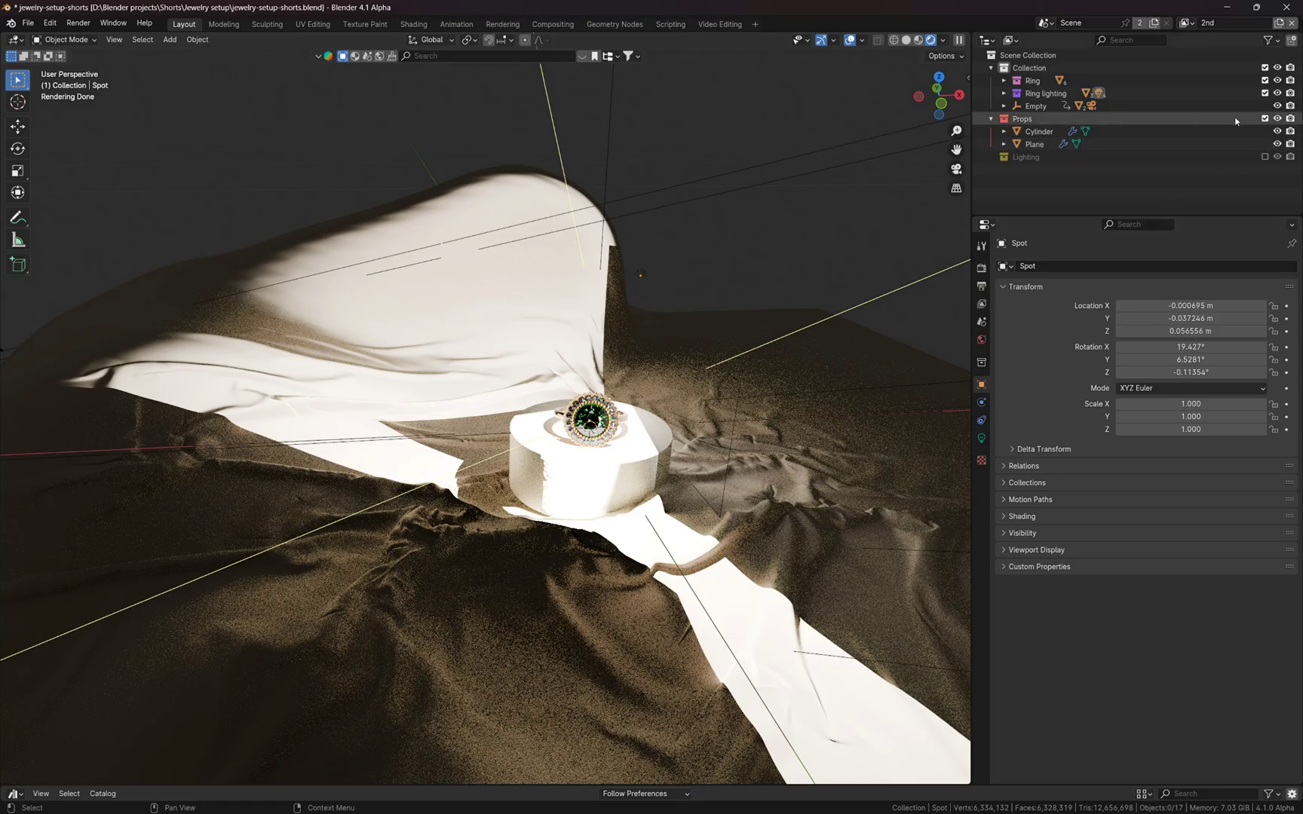
pyautogui.click(1265, 119)
pyautogui.moveTo(664, 441); pyautogui.dragTo(684, 450, button='middle')
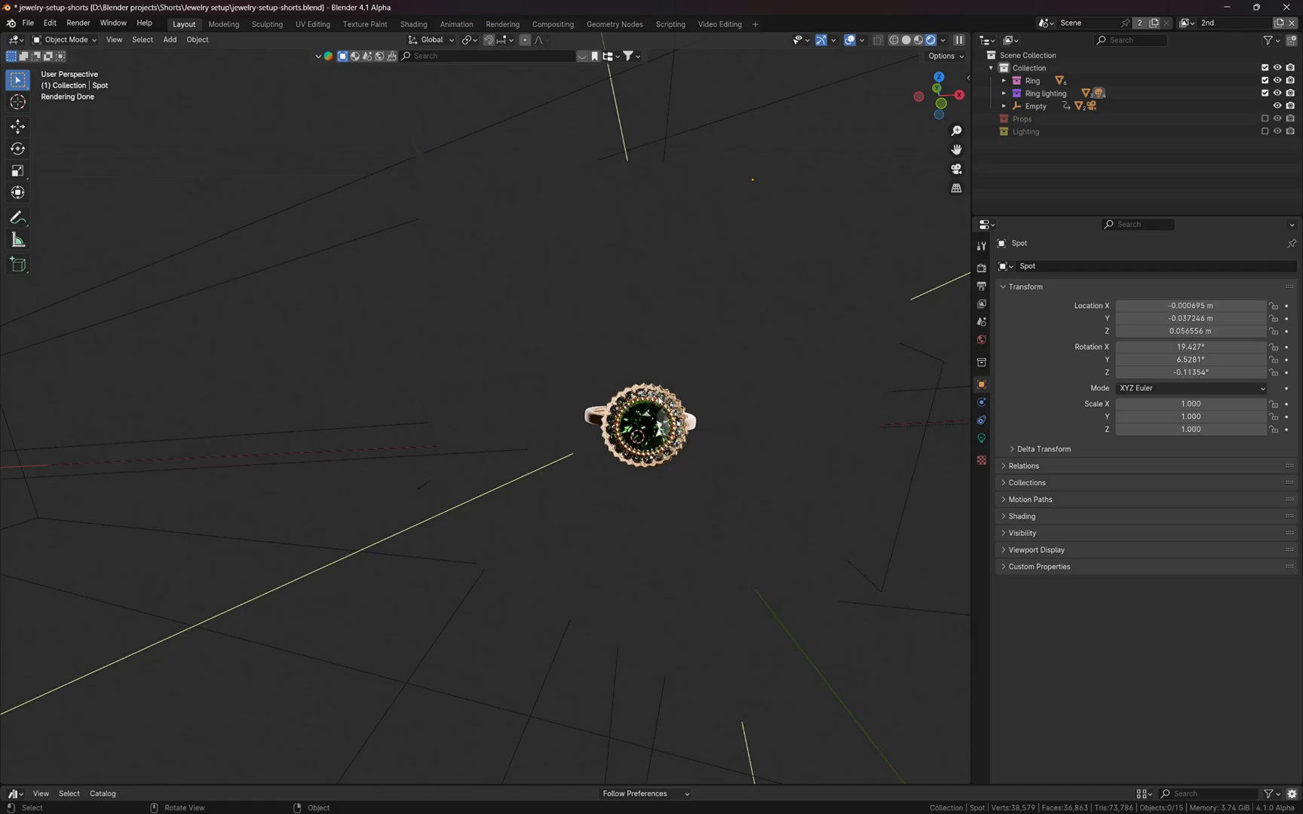
# Step: Select the Ring lighting collection and turn the enlarged bottom panel into a 3D Viewport
pyautogui.click(1003, 94)
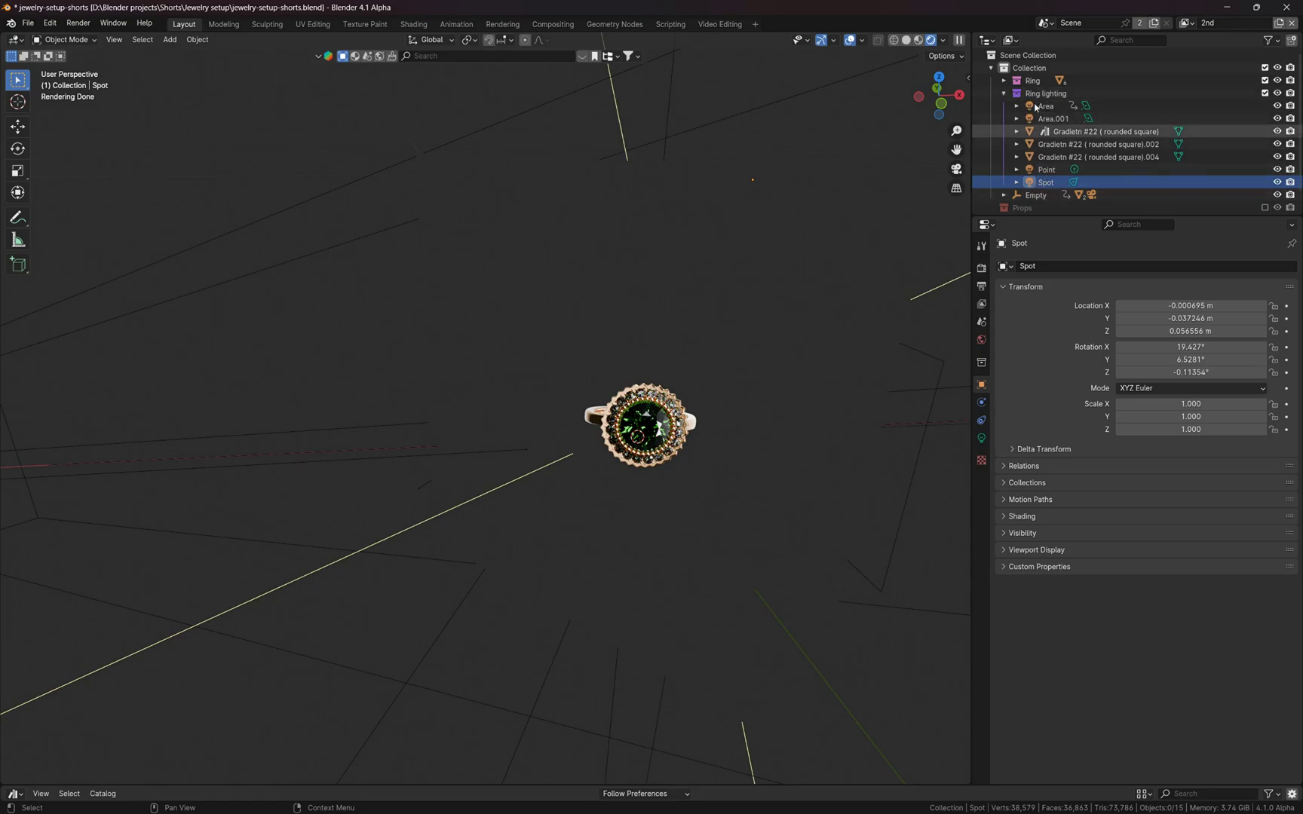
pyautogui.click(1015, 94)
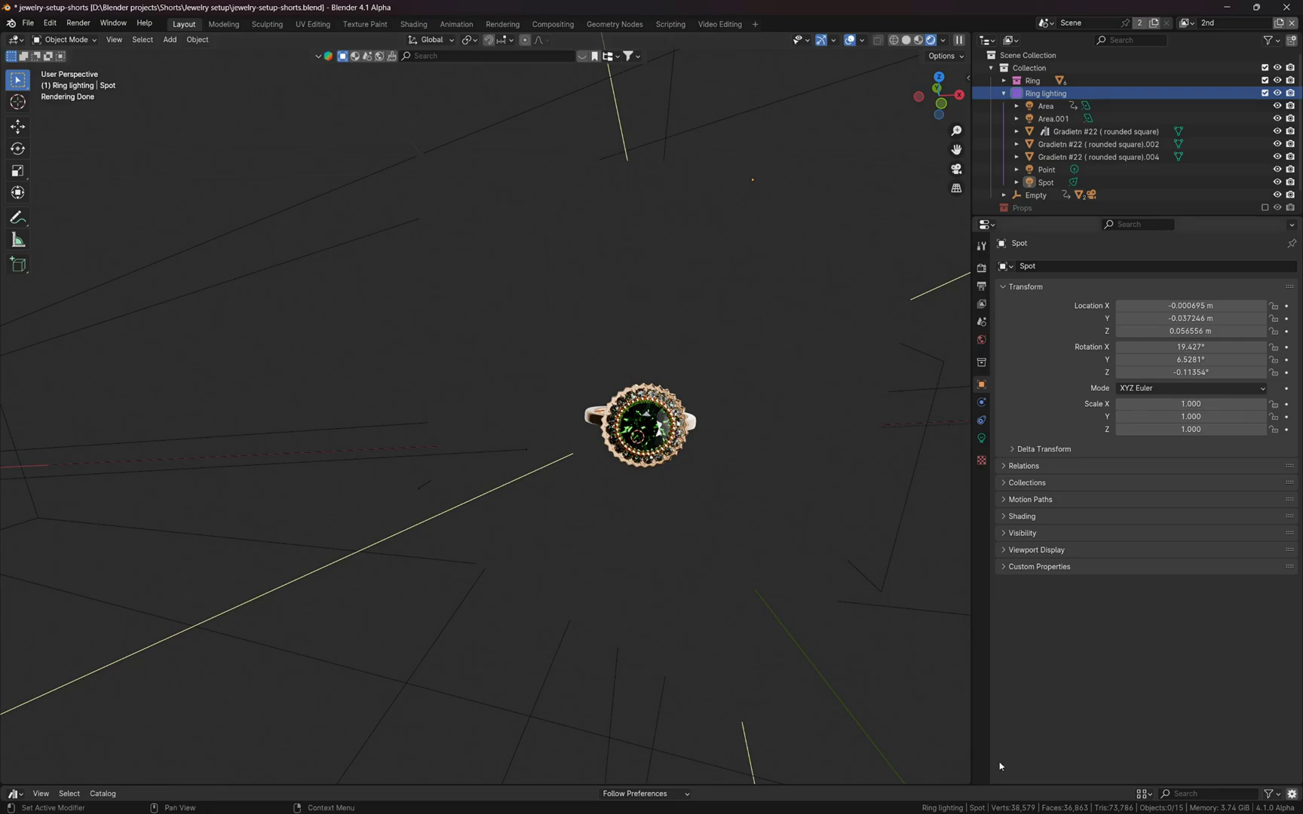
pyautogui.moveTo(903, 784); pyautogui.dragTo(903, 561)
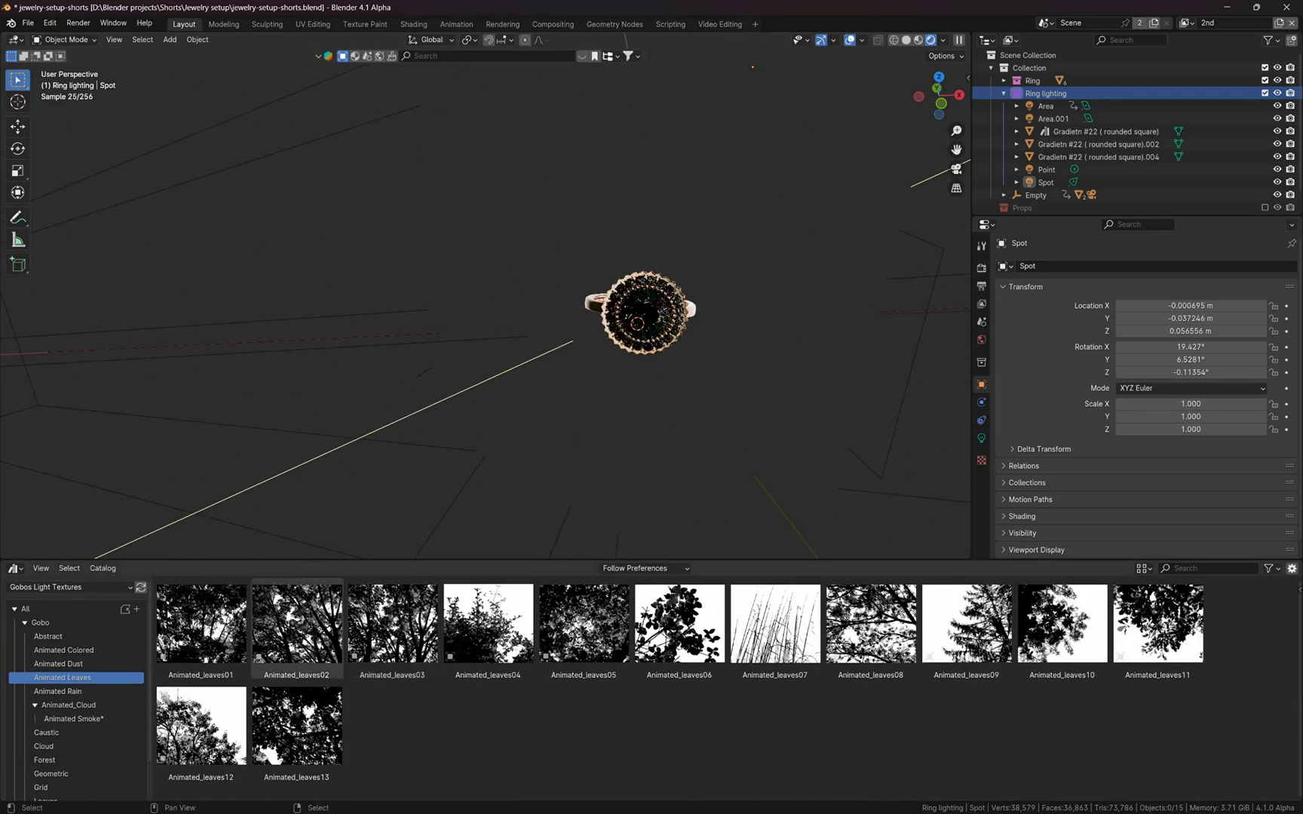
pyautogui.click(14, 567)
pyautogui.click(47, 603)
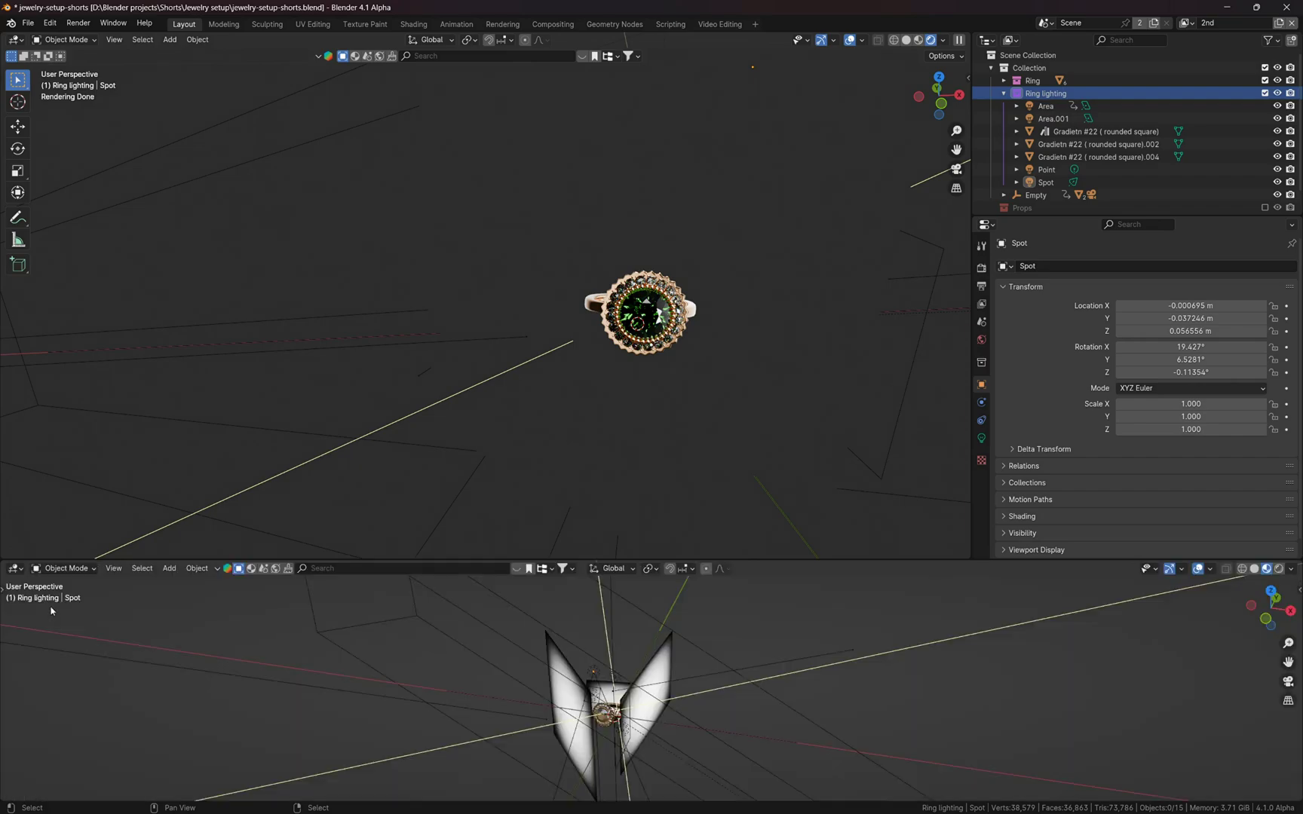
# Step: Orbit the lower view around the lighting rig, resize the split, and orbit the upper view
pyautogui.moveTo(674, 720); pyautogui.dragTo(608, 618, button='middle')
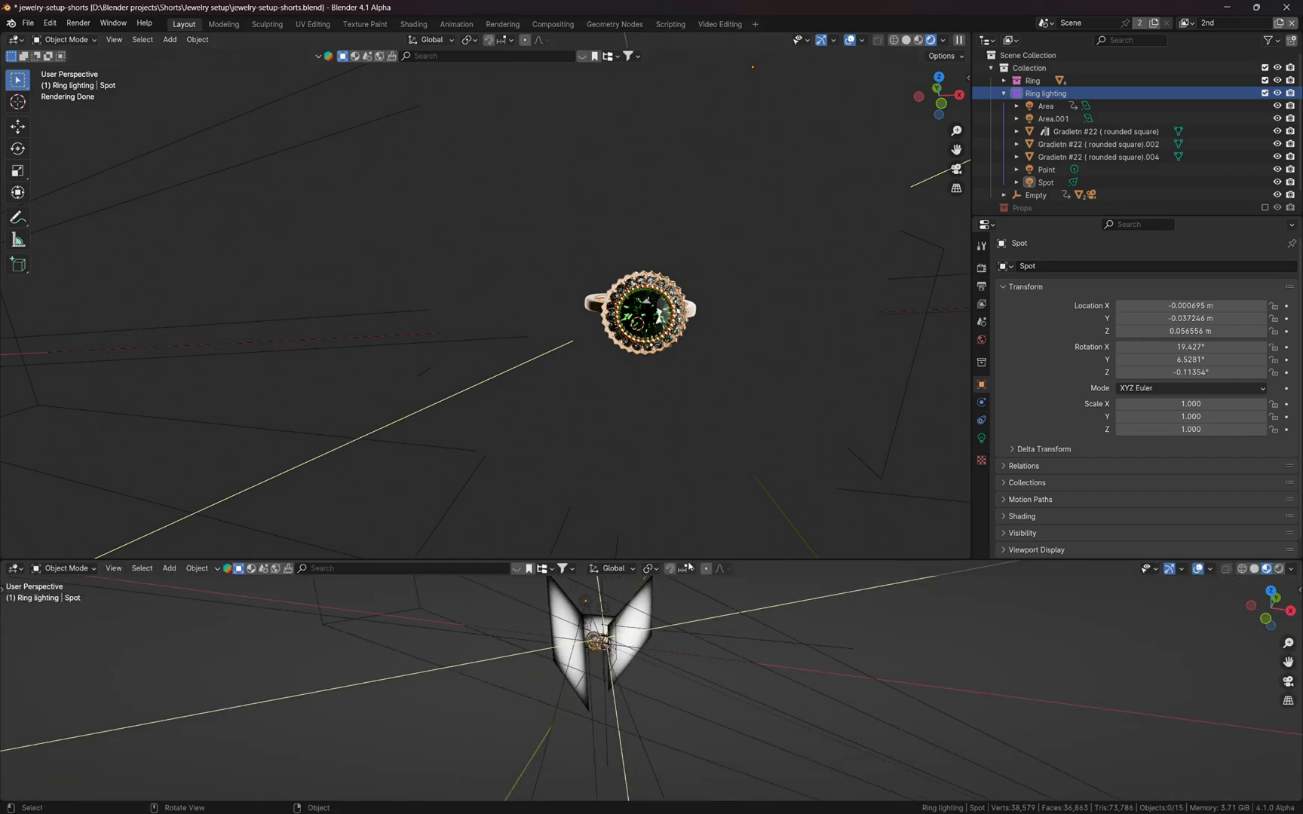
pyautogui.moveTo(762, 560); pyautogui.dragTo(766, 468)
pyautogui.scroll(2, 646, 381)
pyautogui.moveTo(681, 366); pyautogui.dragTo(663, 364, button='middle')
# Step: Look through the scene camera with the viewport overlays hidden
pyautogui.press('KP_0')
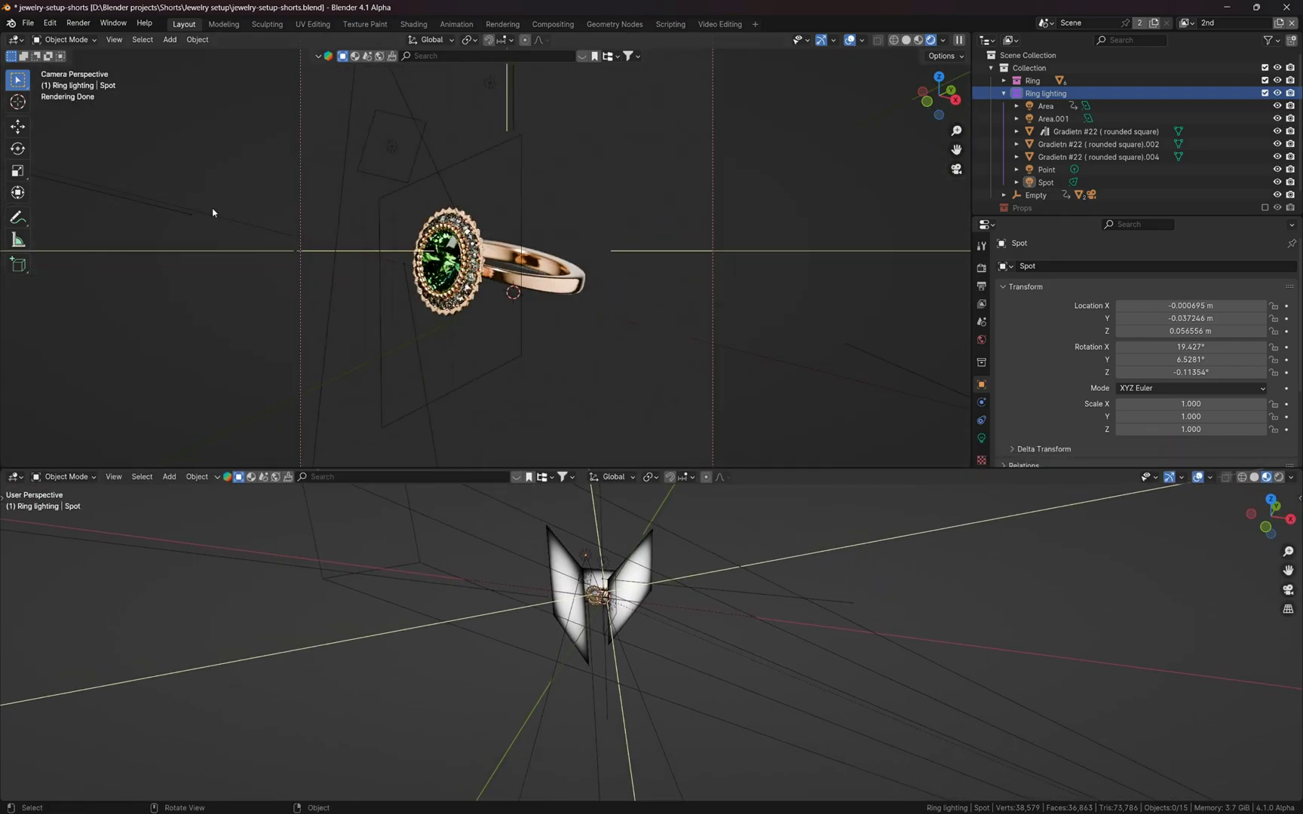
pyautogui.scroll(4, 212, 212)
pyautogui.hotkey('shift', 'alt', 'z')
pyautogui.scroll(1, 538, 296)
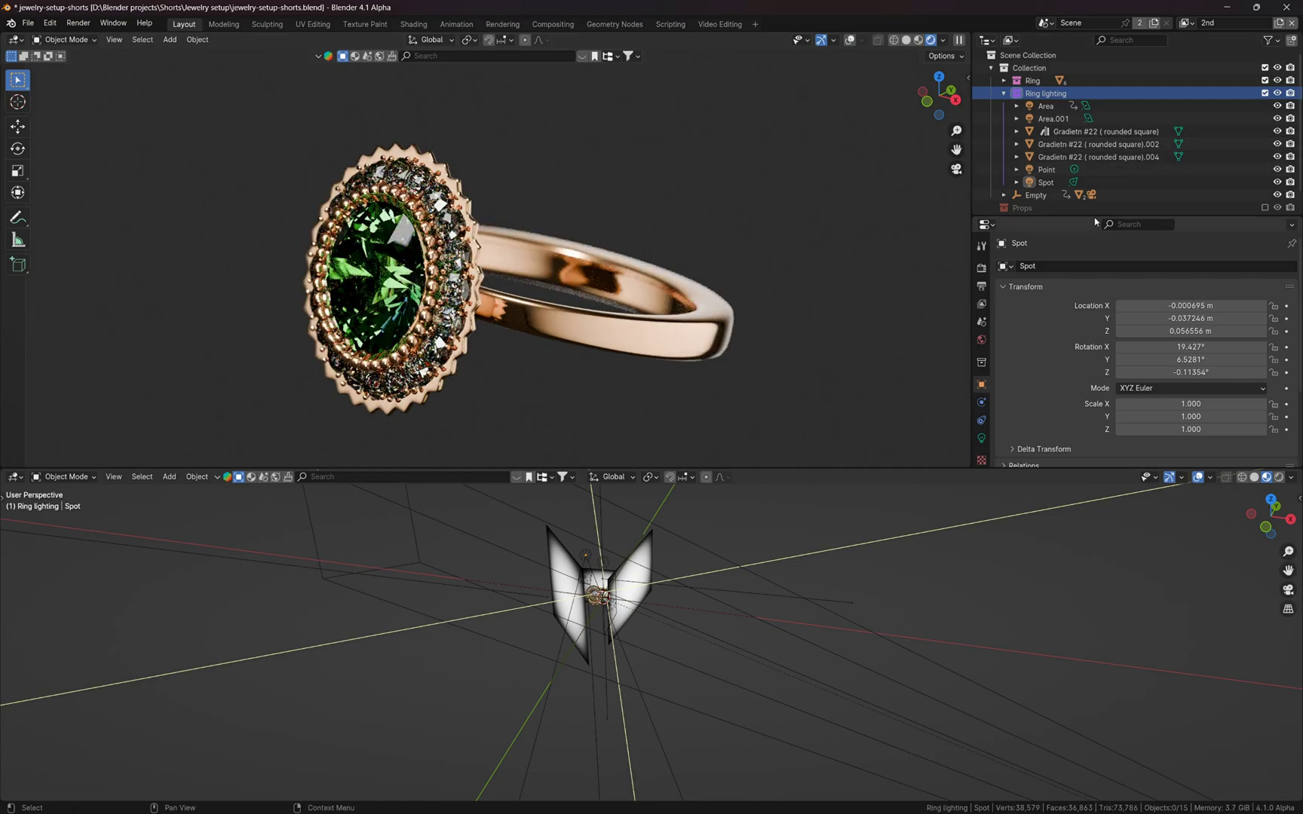
# Step: Enlarge the Outliner and hide every Ring lighting light and gradient plane
pyautogui.moveTo(1095, 219); pyautogui.dragTo(1094, 333)
pyautogui.moveTo(1277, 106); pyautogui.dragTo(1277, 182)
pyautogui.scroll(3, 616, 613)
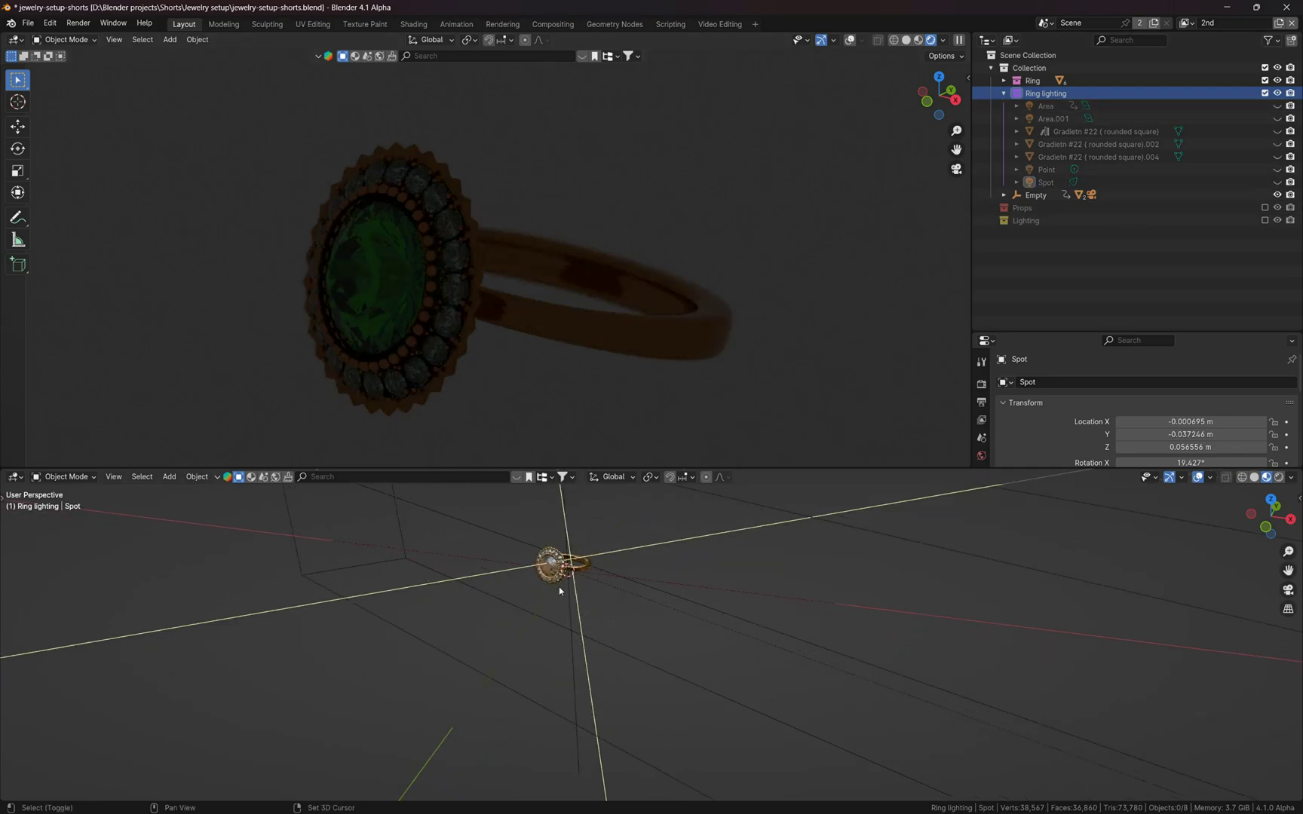
pyautogui.scroll(5, 585, 644)
pyautogui.keyDown('shift'); pyautogui.moveTo(559, 593); pyautogui.dragTo(680, 607, button='middle'); pyautogui.keyUp('shift')
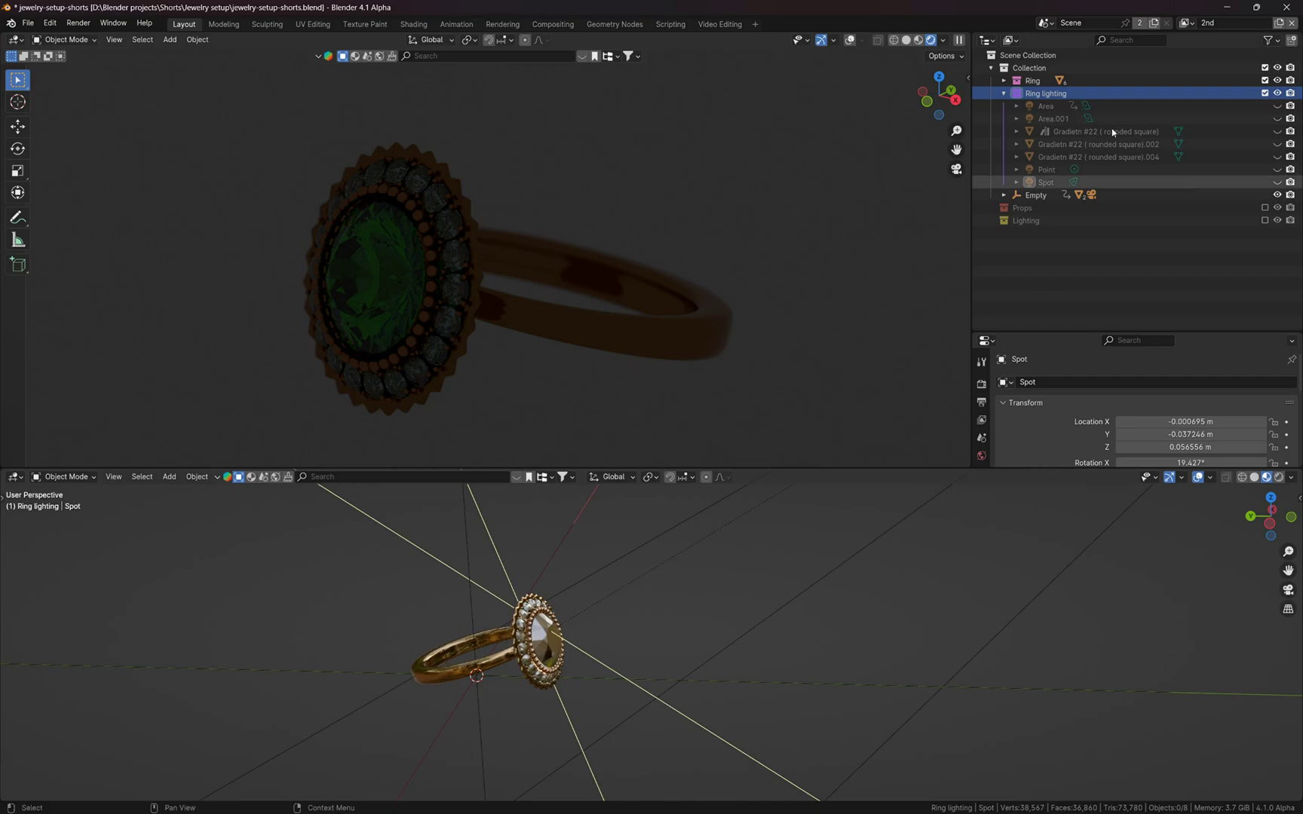
# Step: Unhide the Area light and inspect the relit gem in the rendered close-up
pyautogui.click(1086, 106)
pyautogui.click(1277, 105)
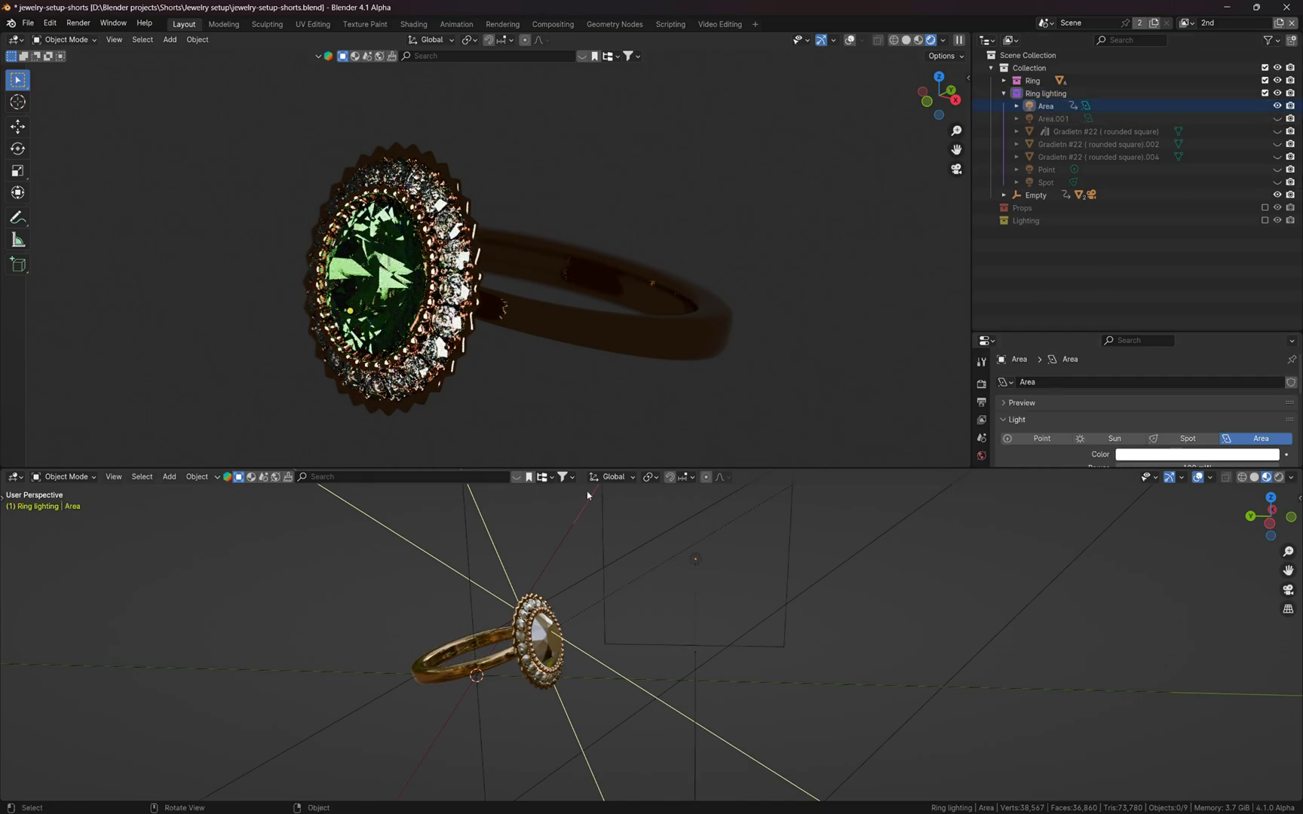
pyautogui.click(706, 569)
pyautogui.moveTo(747, 584); pyautogui.dragTo(671, 627, button='middle')
pyautogui.scroll(2, 400, 300)
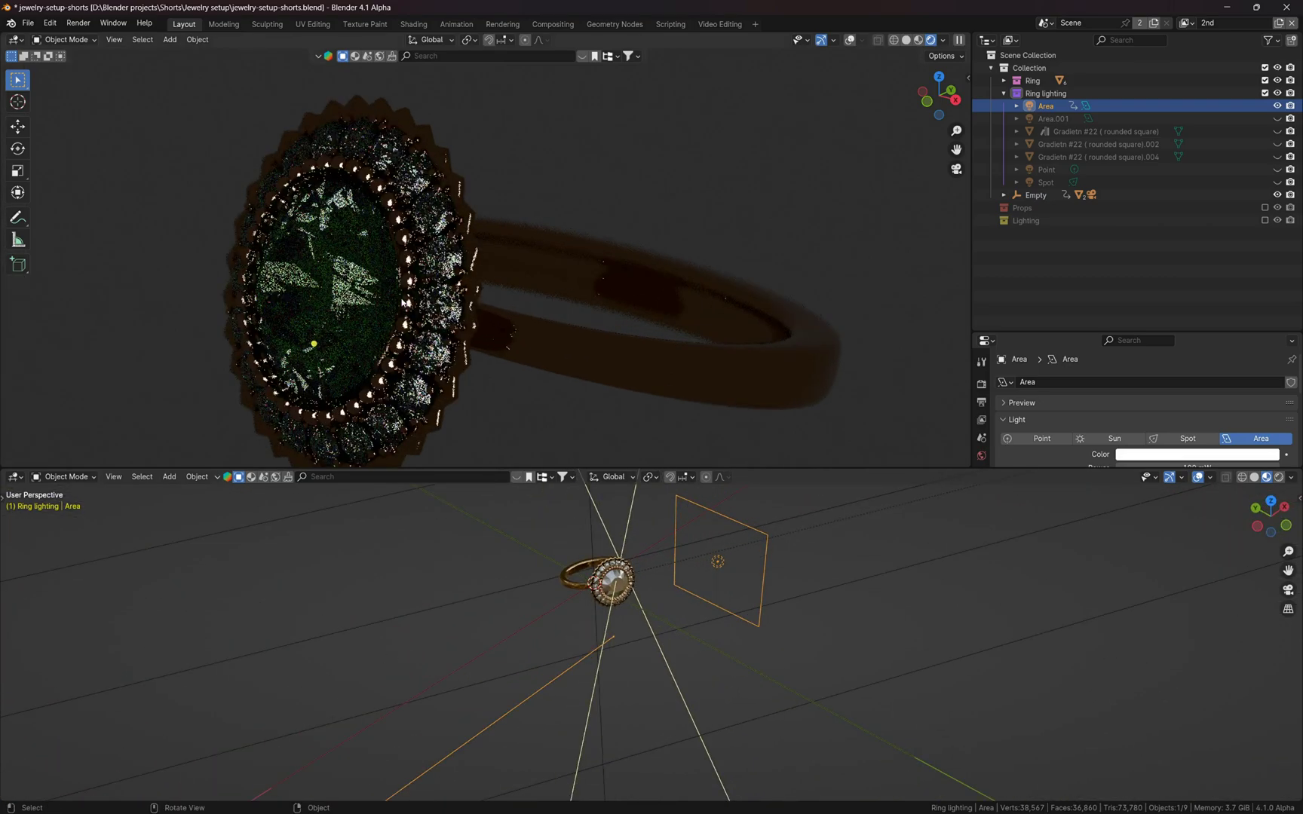
pyautogui.scroll(3, 403, 303)
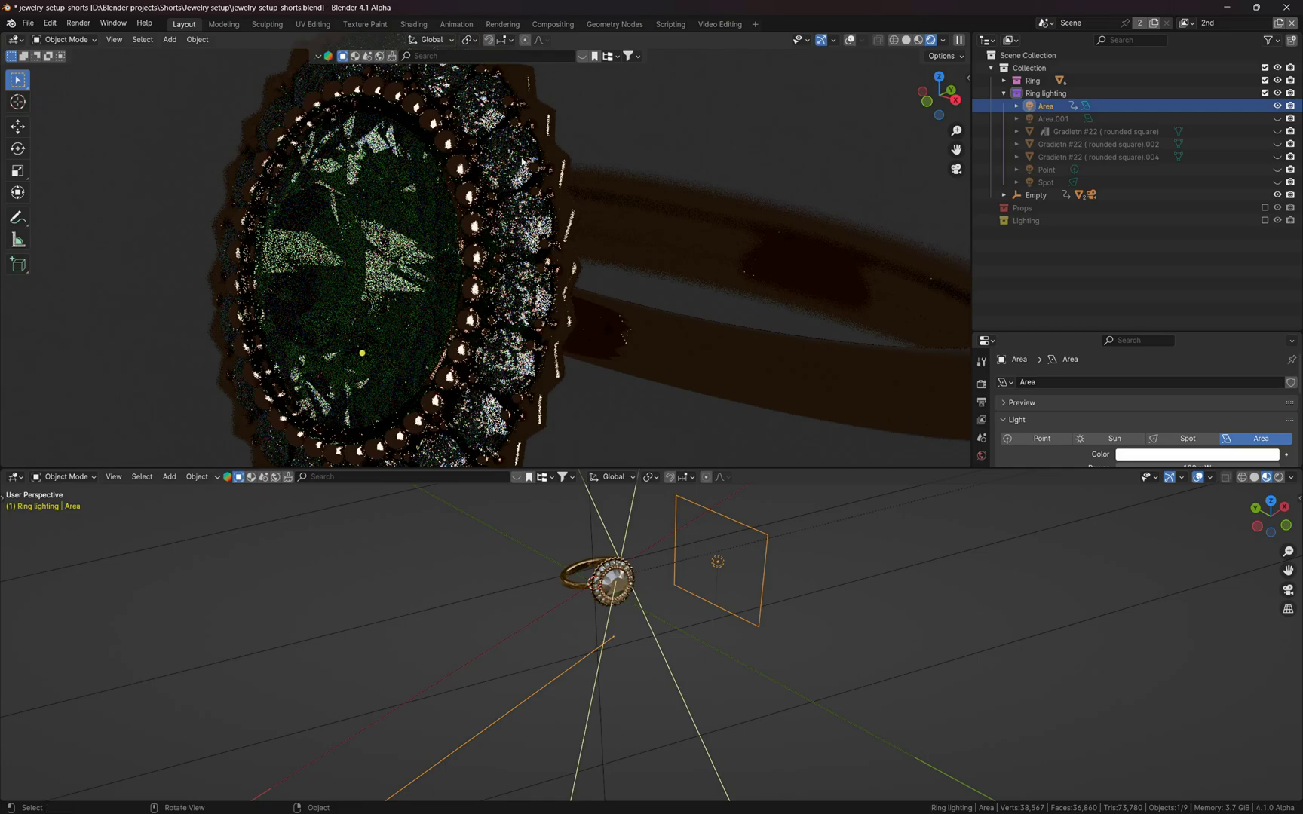
pyautogui.keyDown('shift'); pyautogui.moveTo(487, 208); pyautogui.dragTo(512, 321, button='middle'); pyautogui.keyUp('shift')
pyautogui.moveTo(411, 324); pyautogui.dragTo(411, 301, button='middle')
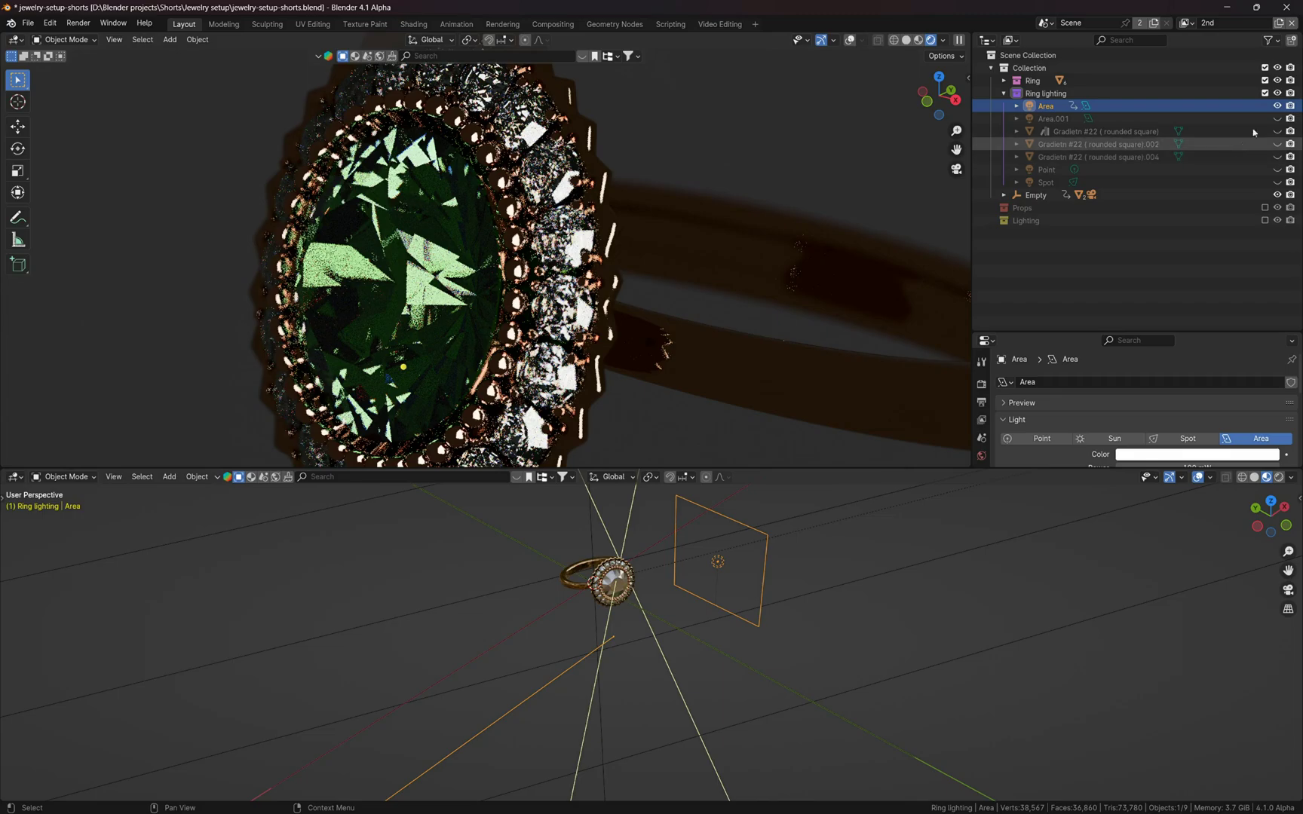
# Step: Unhide the Area.001 light and select it in the scene
pyautogui.click(1277, 119)
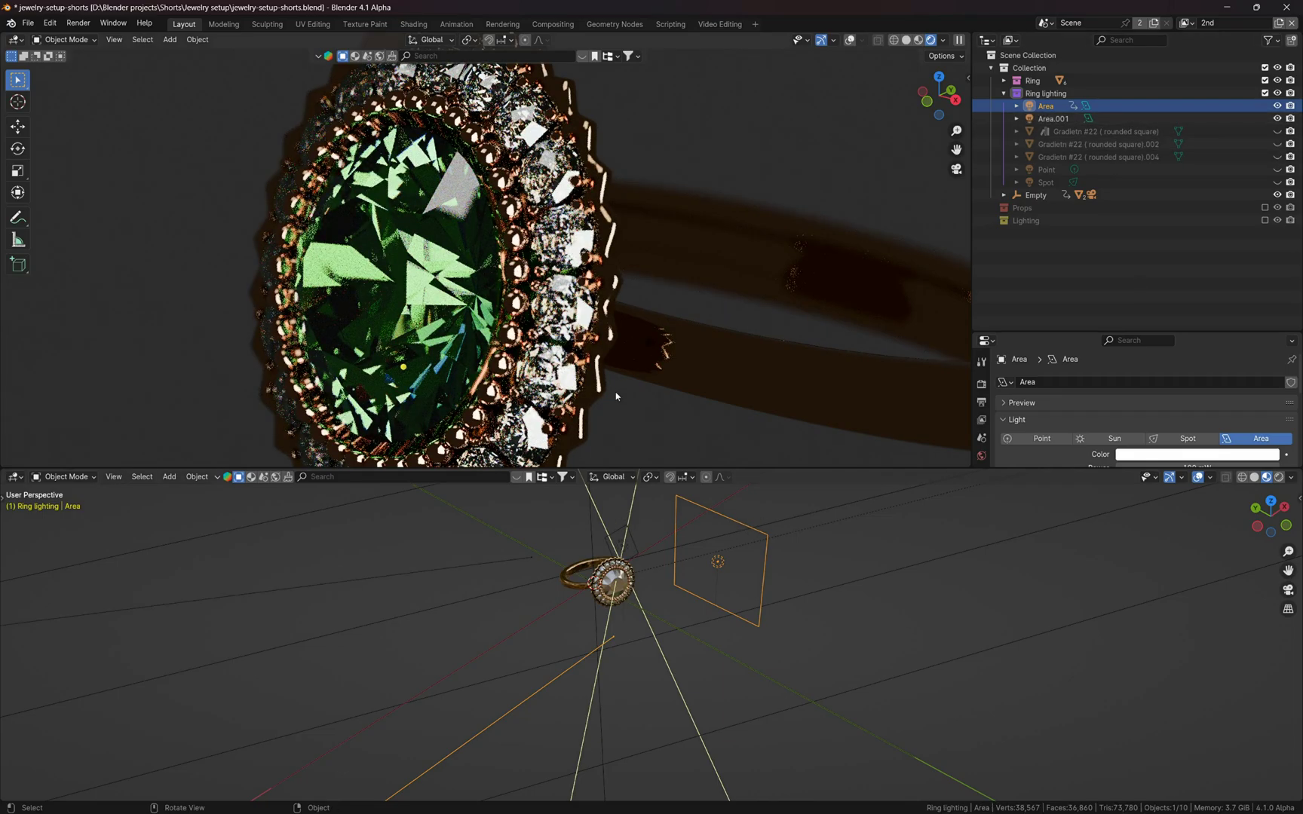
pyautogui.click(626, 559)
pyautogui.moveTo(625, 560); pyautogui.dragTo(551, 607, button='middle')
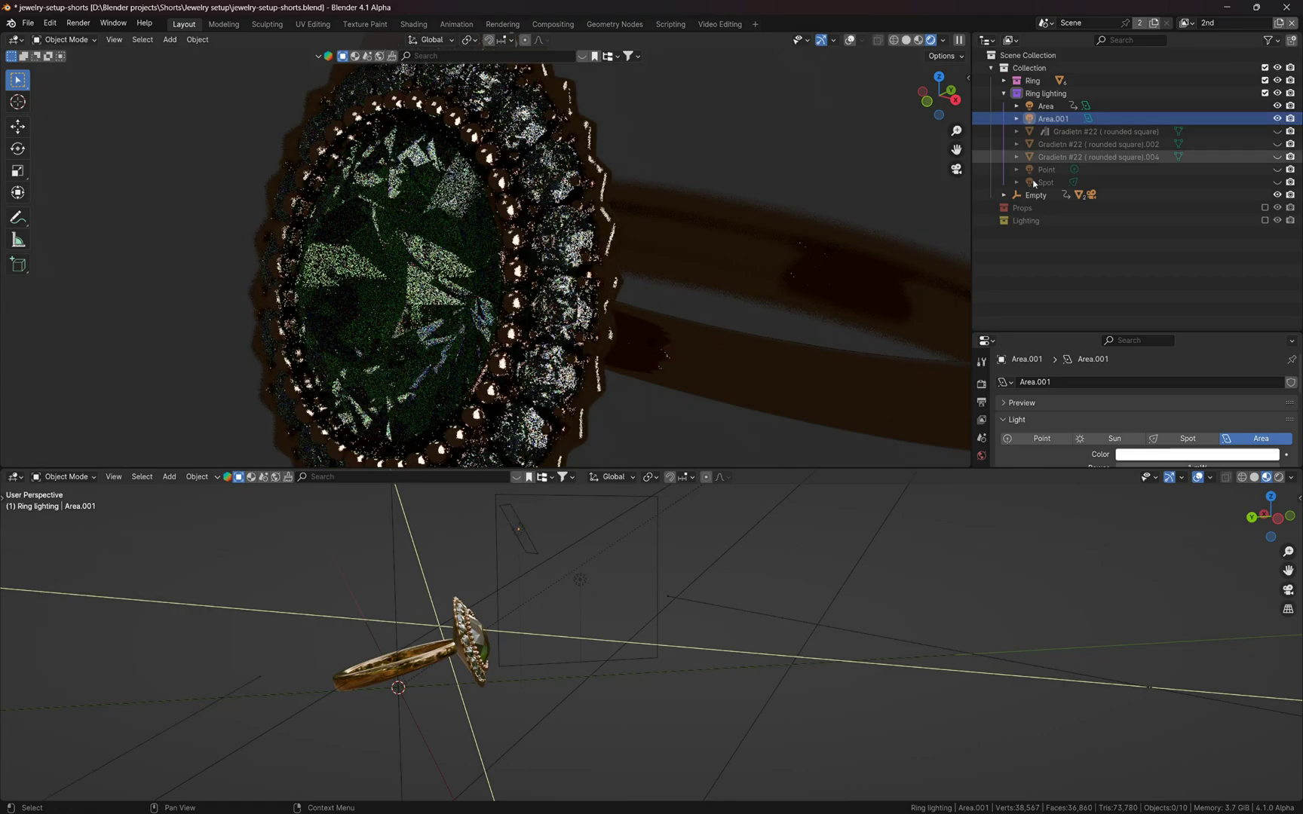
pyautogui.scroll(2, 442, 211)
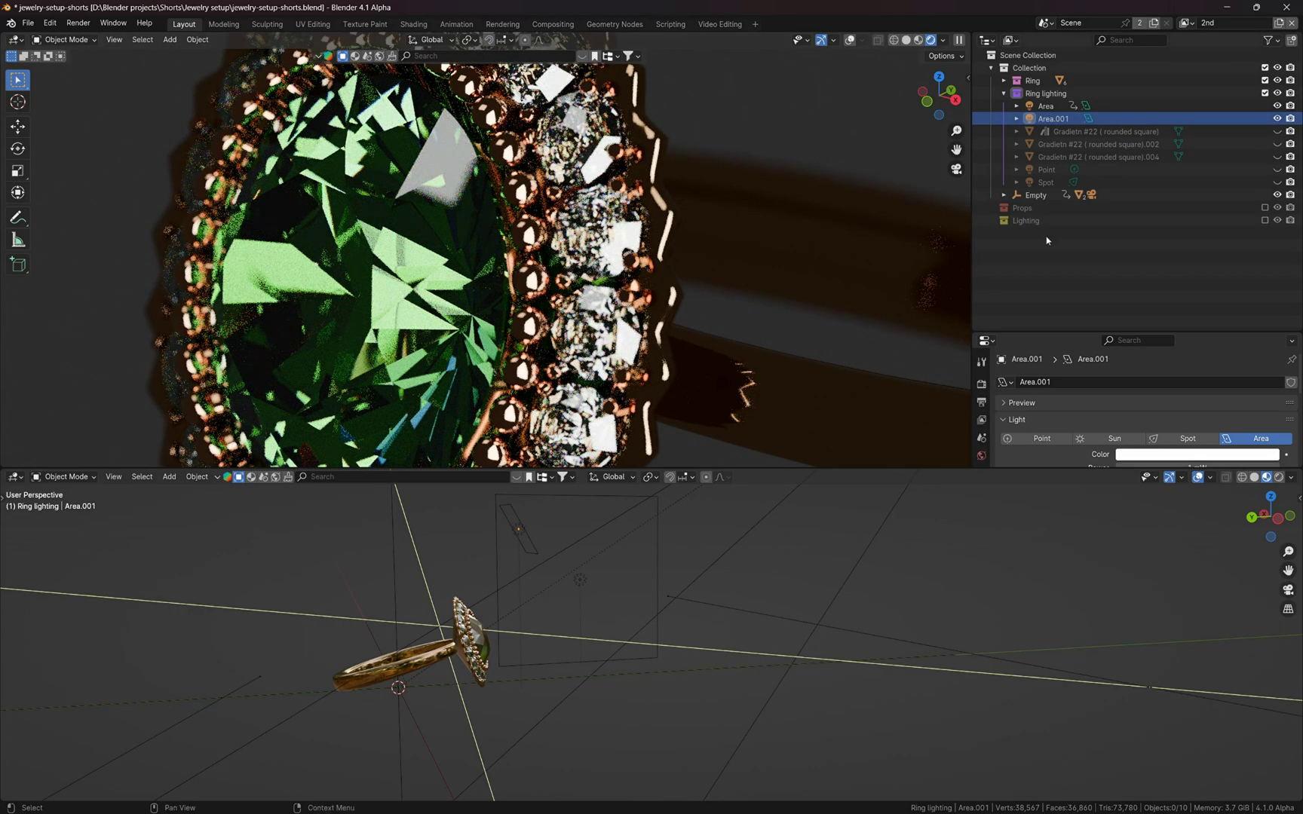
# Step: Unhide the Gradietn #22 (rounded square) plane and inspect its reflection on the ring
pyautogui.click(1118, 133)
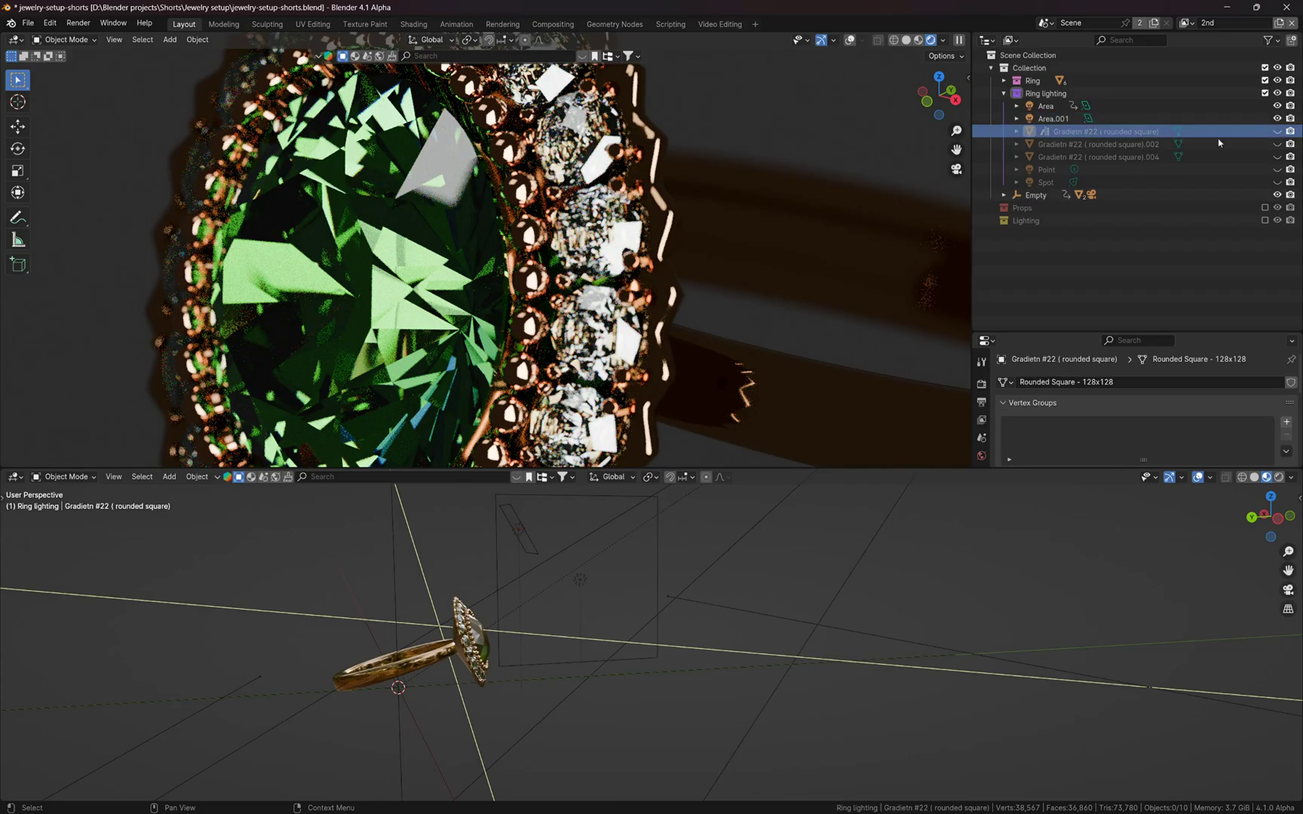
pyautogui.click(1277, 132)
pyautogui.moveTo(452, 626); pyautogui.dragTo(559, 601, button='middle')
pyautogui.click(506, 633)
pyautogui.scroll(2, 506, 634)
pyautogui.moveTo(448, 611); pyautogui.dragTo(532, 559, button='middle')
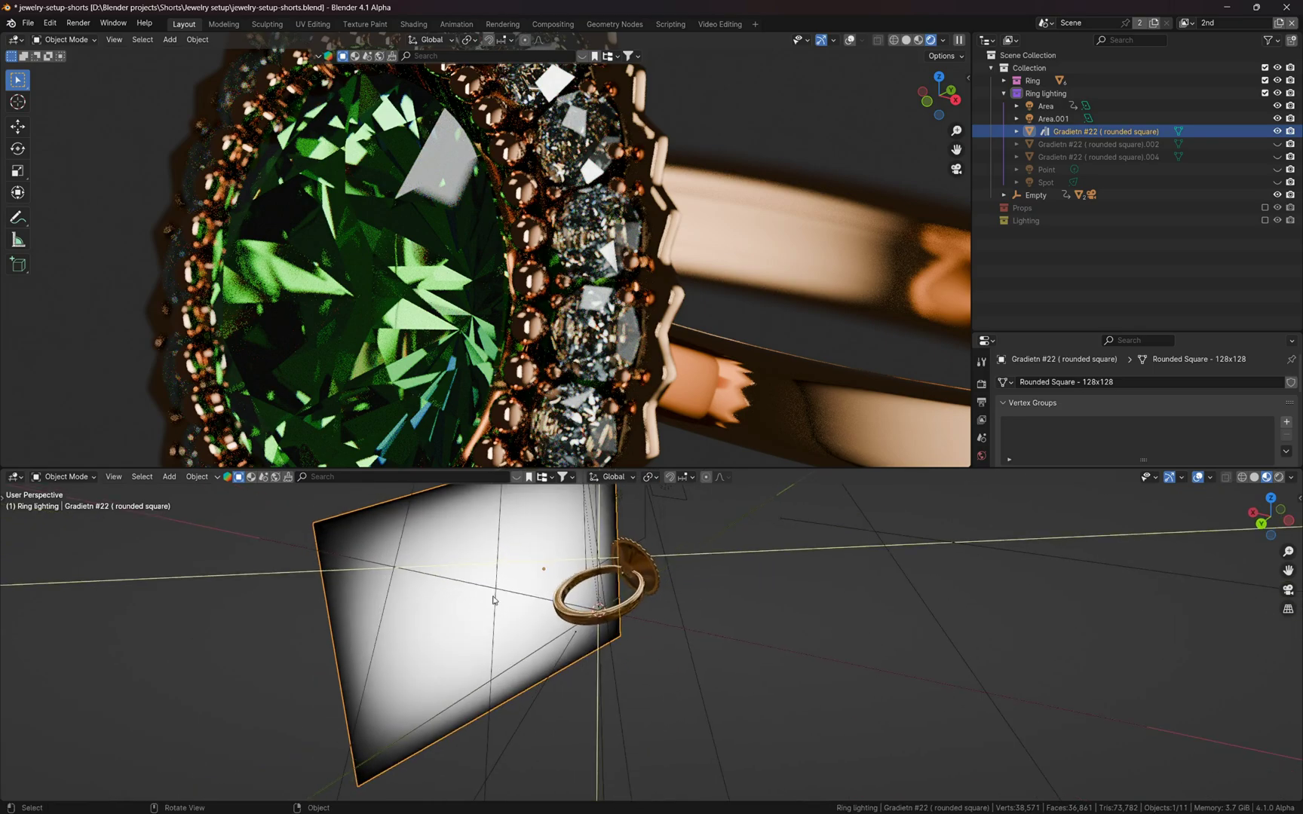
pyautogui.scroll(-4, 770, 329)
pyautogui.keyDown('shift'); pyautogui.moveTo(771, 329); pyautogui.dragTo(641, 322, button='middle'); pyautogui.keyUp('shift')
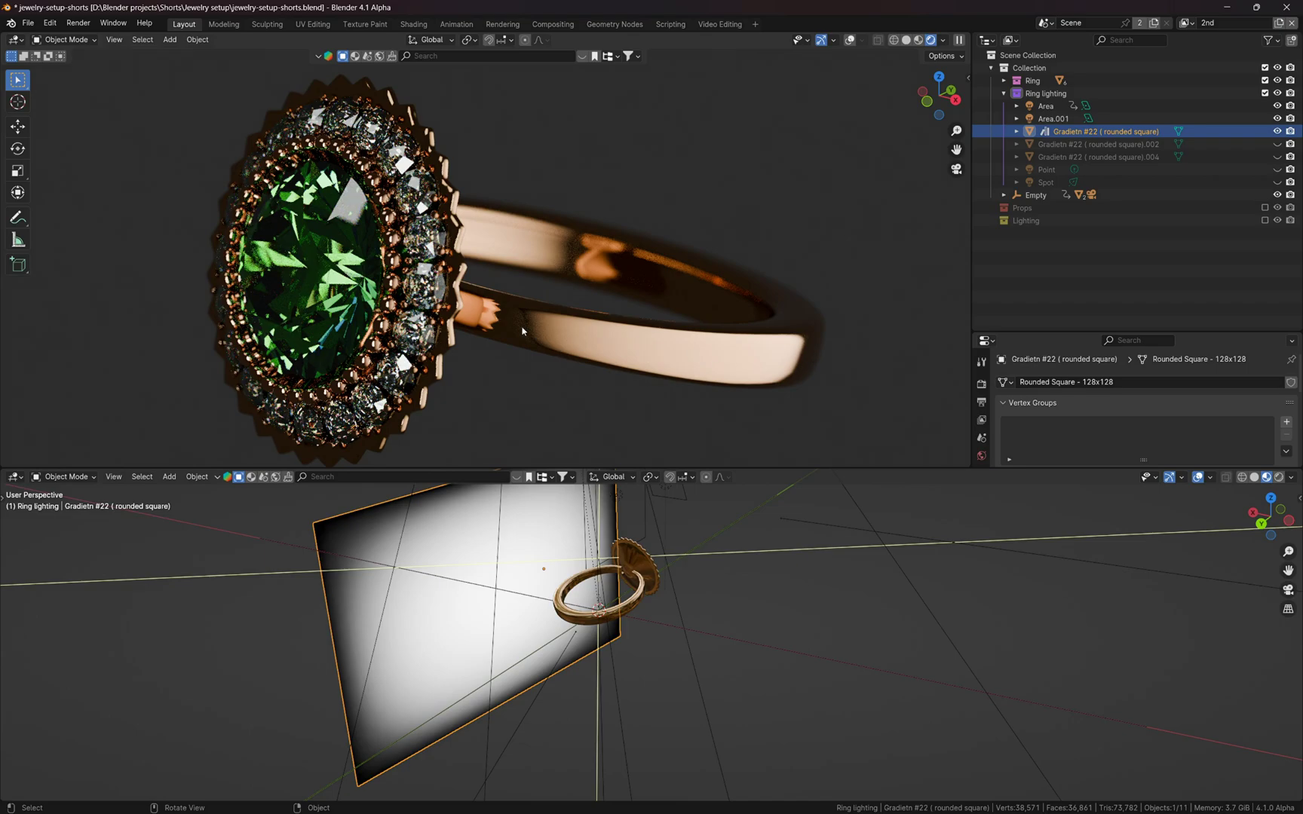
pyautogui.moveTo(503, 607); pyautogui.dragTo(446, 596, button='middle')
# Step: Unhide the .002 gradient plane and select it in the scene
pyautogui.click(1276, 144)
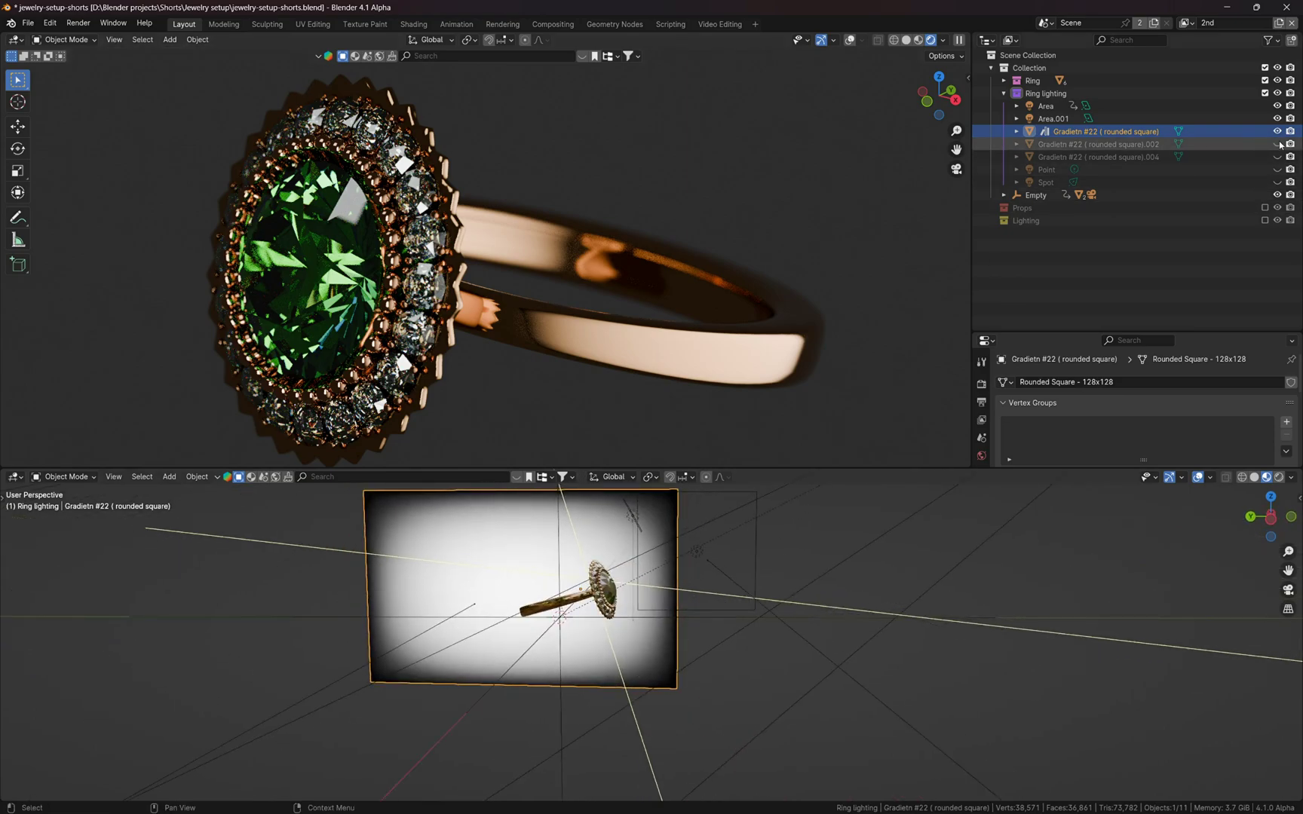
pyautogui.moveTo(726, 574); pyautogui.dragTo(543, 603, button='middle')
pyautogui.keyDown('shift'); pyautogui.moveTo(729, 585); pyautogui.dragTo(639, 621, button='middle'); pyautogui.keyUp('shift')
pyautogui.click(645, 560)
# Step: Toggle the .002 gradient plane off and on twice to compare its reflection
pyautogui.click(1276, 145)
pyautogui.click(1276, 144)
pyautogui.click(1276, 145)
pyautogui.click(1275, 145)
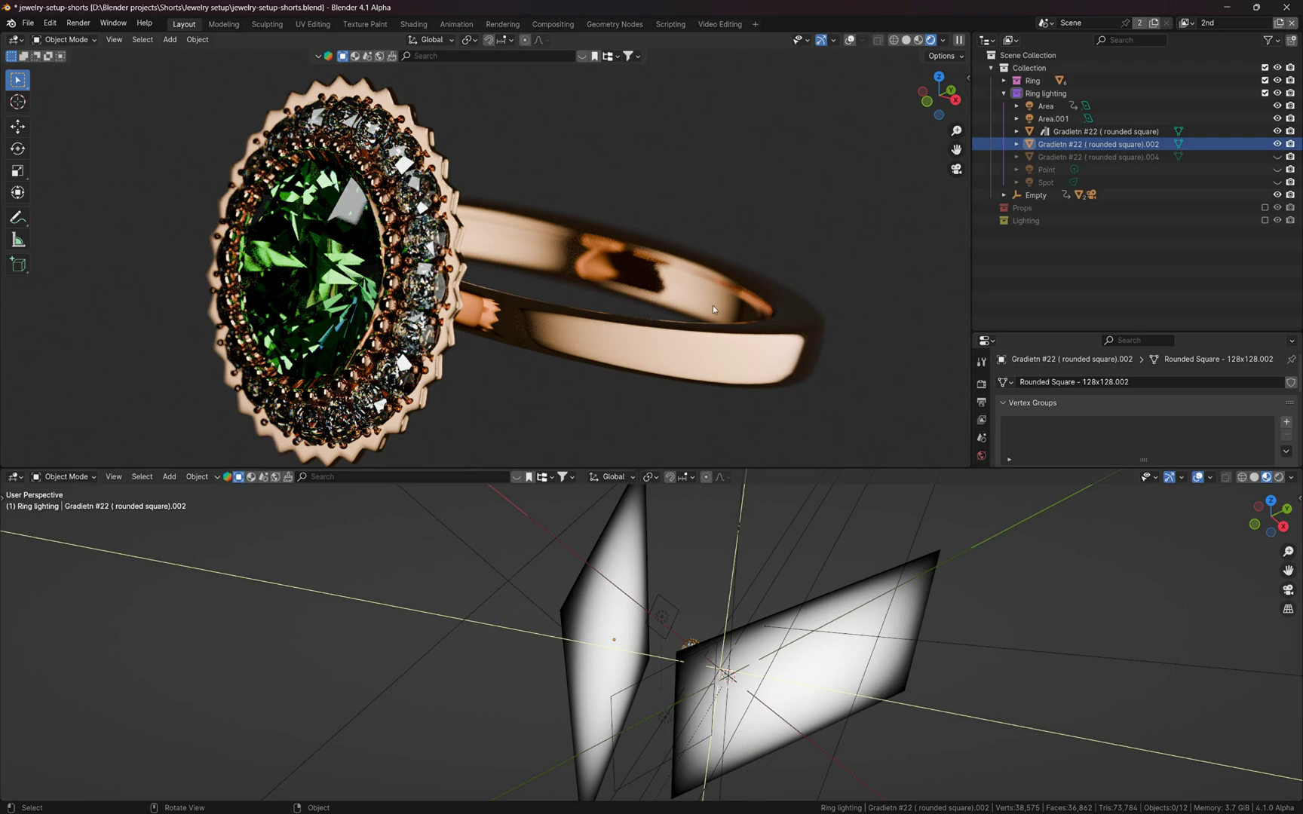
# Step: Unhide the Gradietn #22 (rounded square).004 plane and select it in the scene
pyautogui.click(1278, 159)
pyautogui.click(1278, 158)
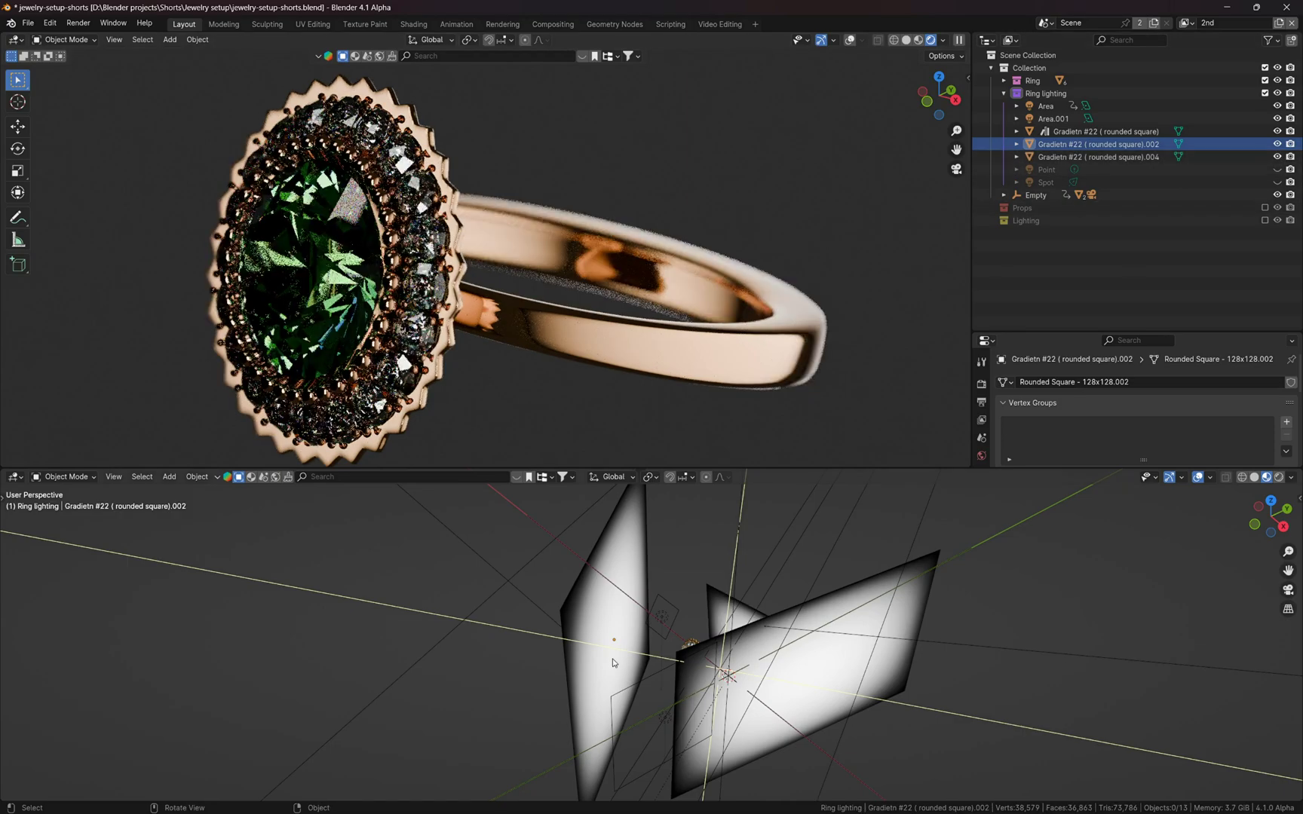
pyautogui.moveTo(615, 659); pyautogui.dragTo(681, 692, button='middle')
pyautogui.scroll(4, 648, 656)
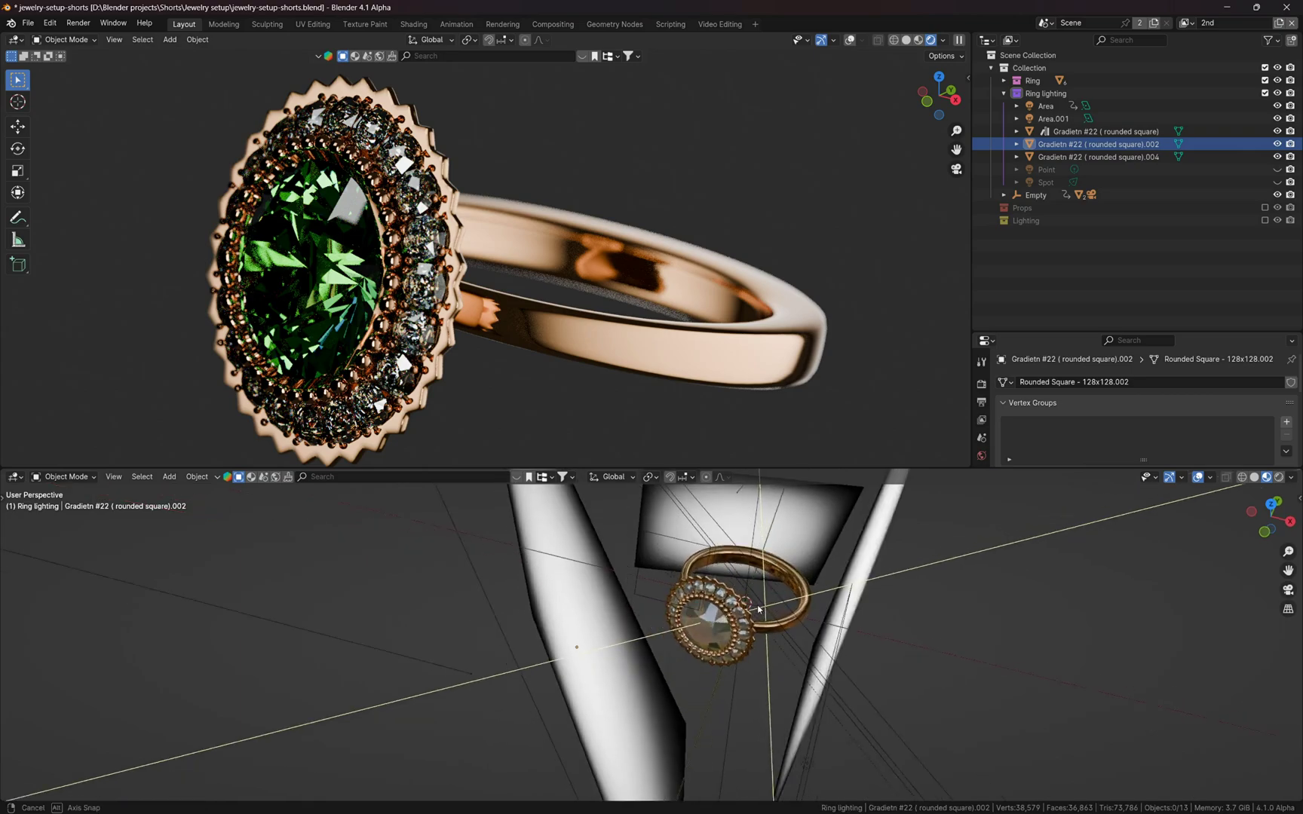
pyautogui.moveTo(573, 646); pyautogui.dragTo(785, 605, button='middle')
pyautogui.click(739, 577)
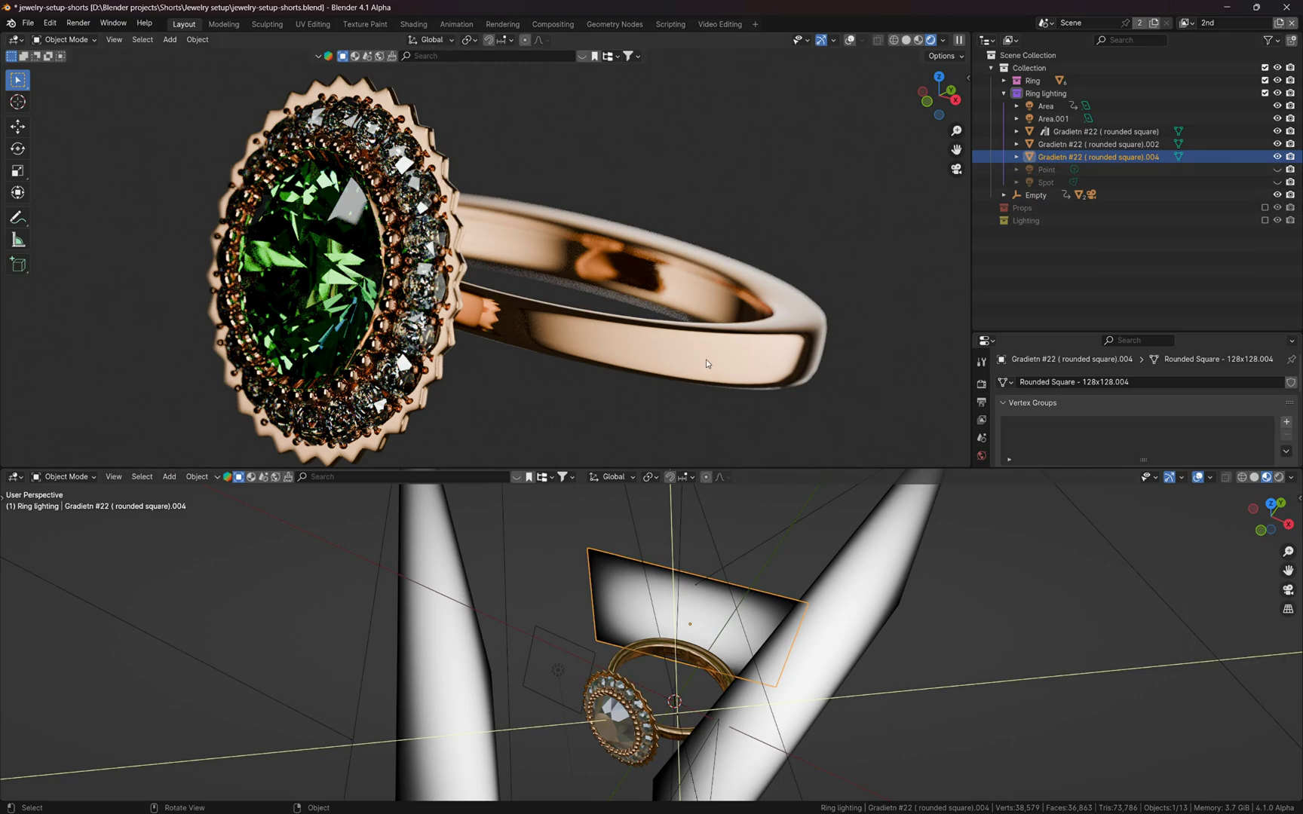
# Step: Show the Point light again, toggling it once to compare the render
pyautogui.click(1038, 169)
pyautogui.click(1278, 169)
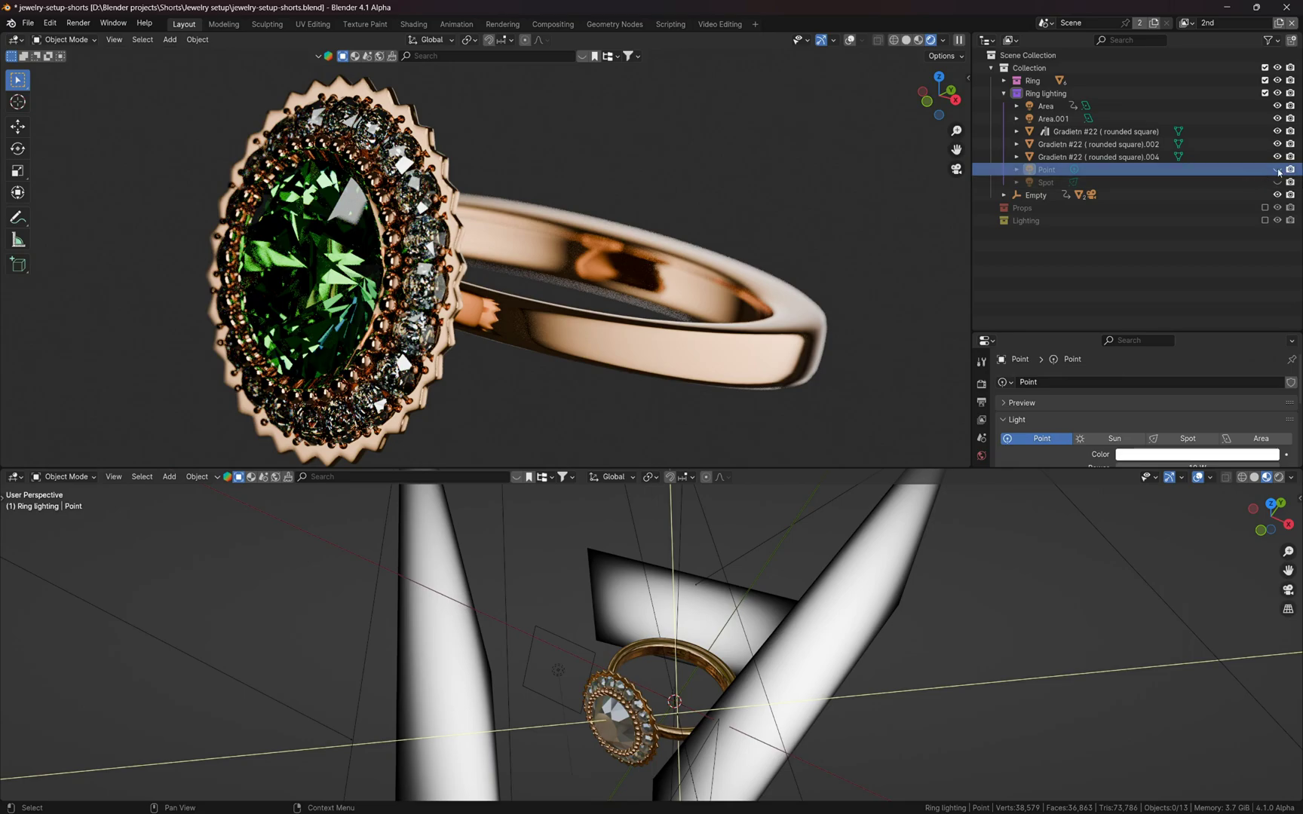
pyautogui.scroll(6, 526, 323)
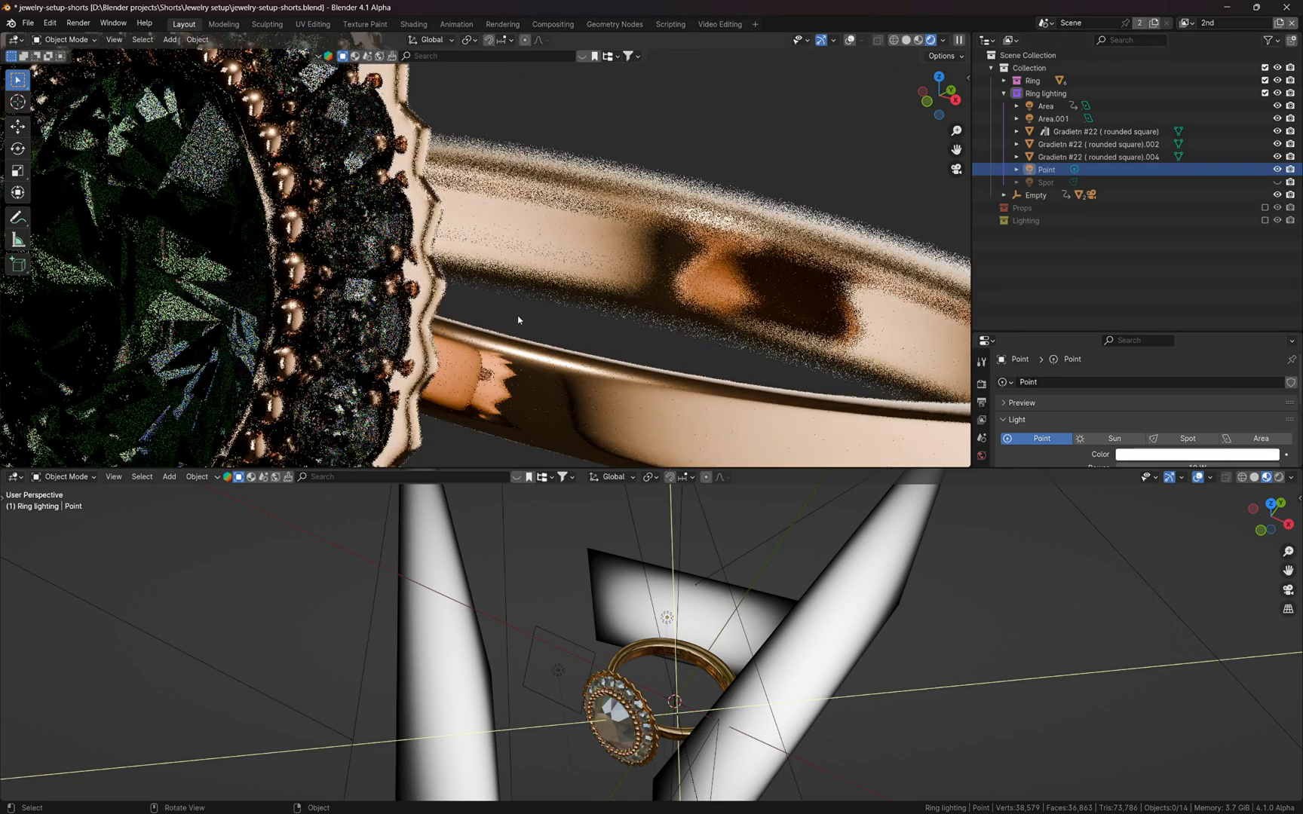
pyautogui.keyDown('shift'); pyautogui.moveTo(674, 388); pyautogui.dragTo(567, 370, button='middle'); pyautogui.keyUp('shift')
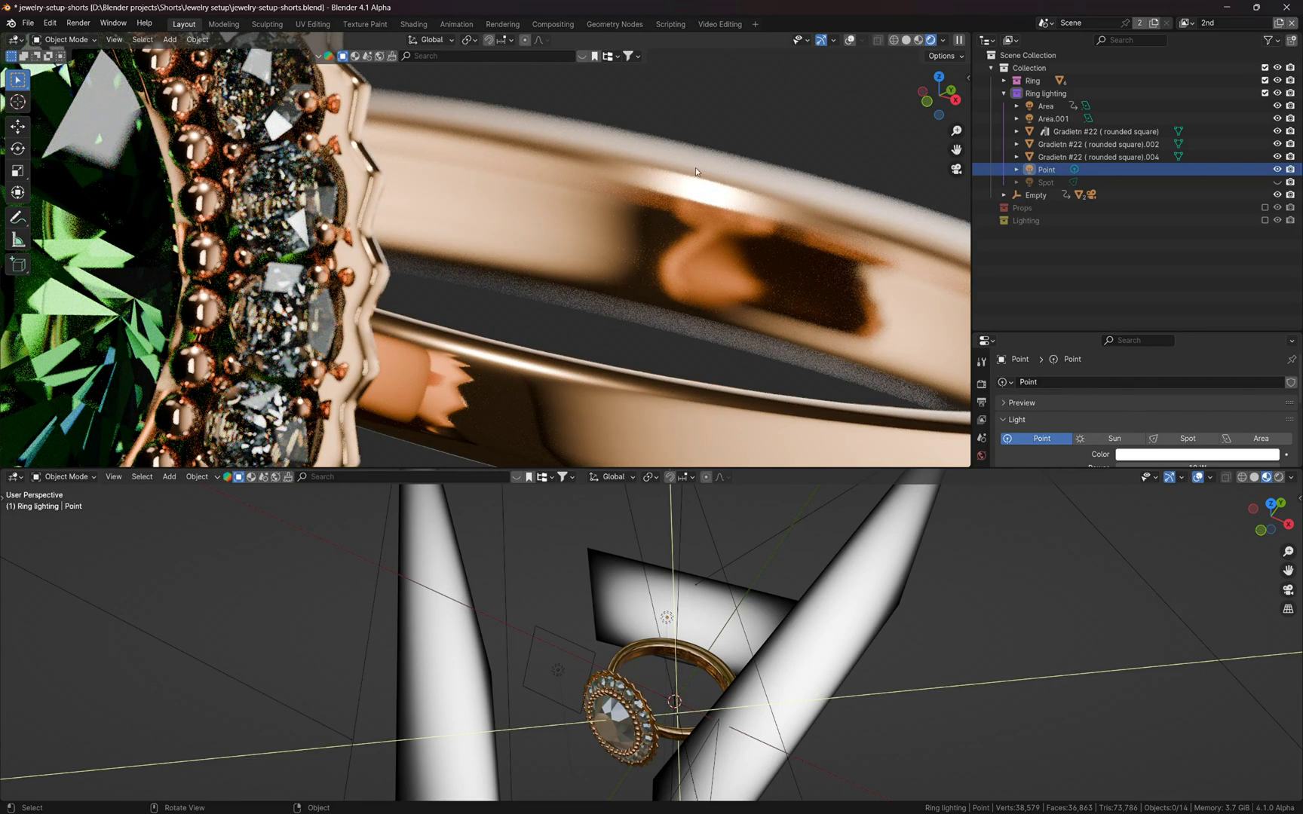
pyautogui.click(1280, 170)
pyautogui.click(1279, 170)
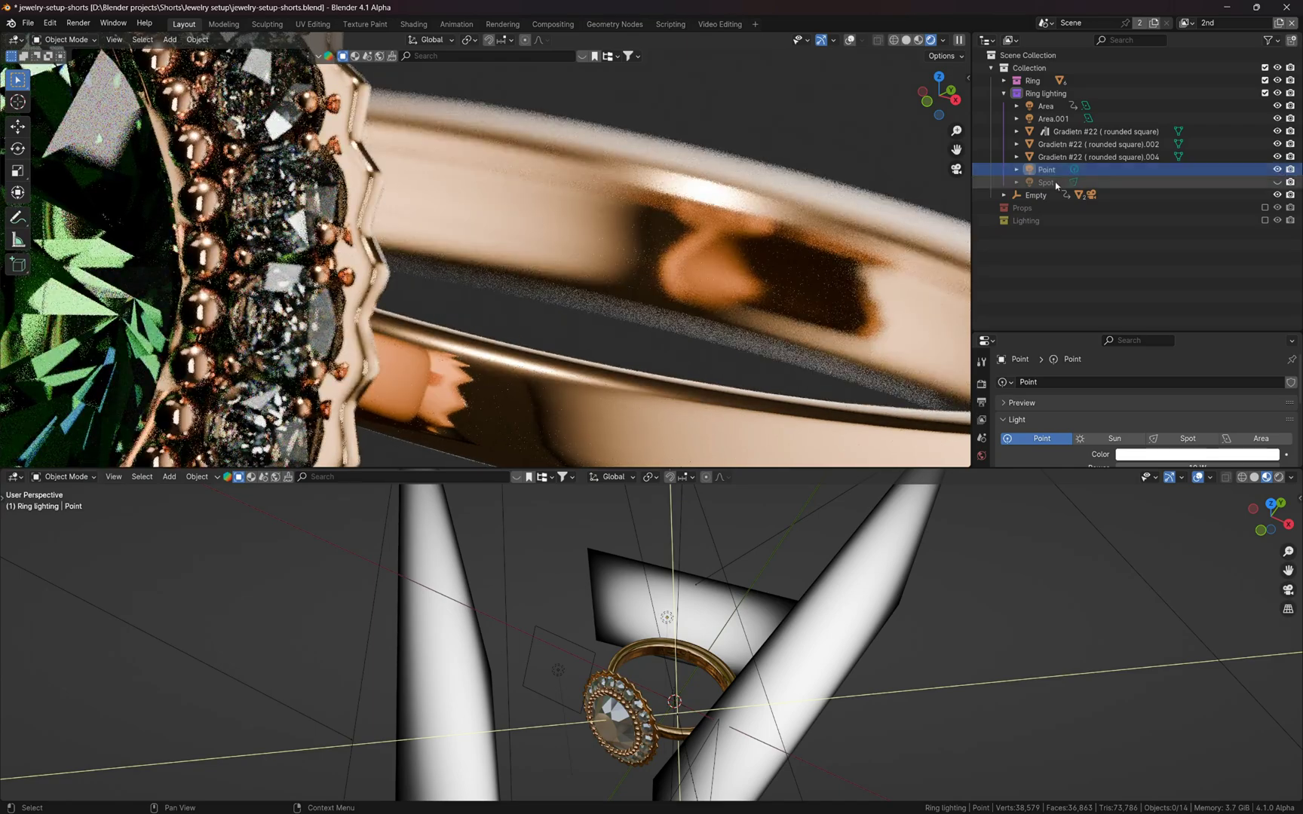
# Step: Select the Spot light and hide it after inspecting the render
pyautogui.click(1055, 182)
pyautogui.scroll(-3, 445, 284)
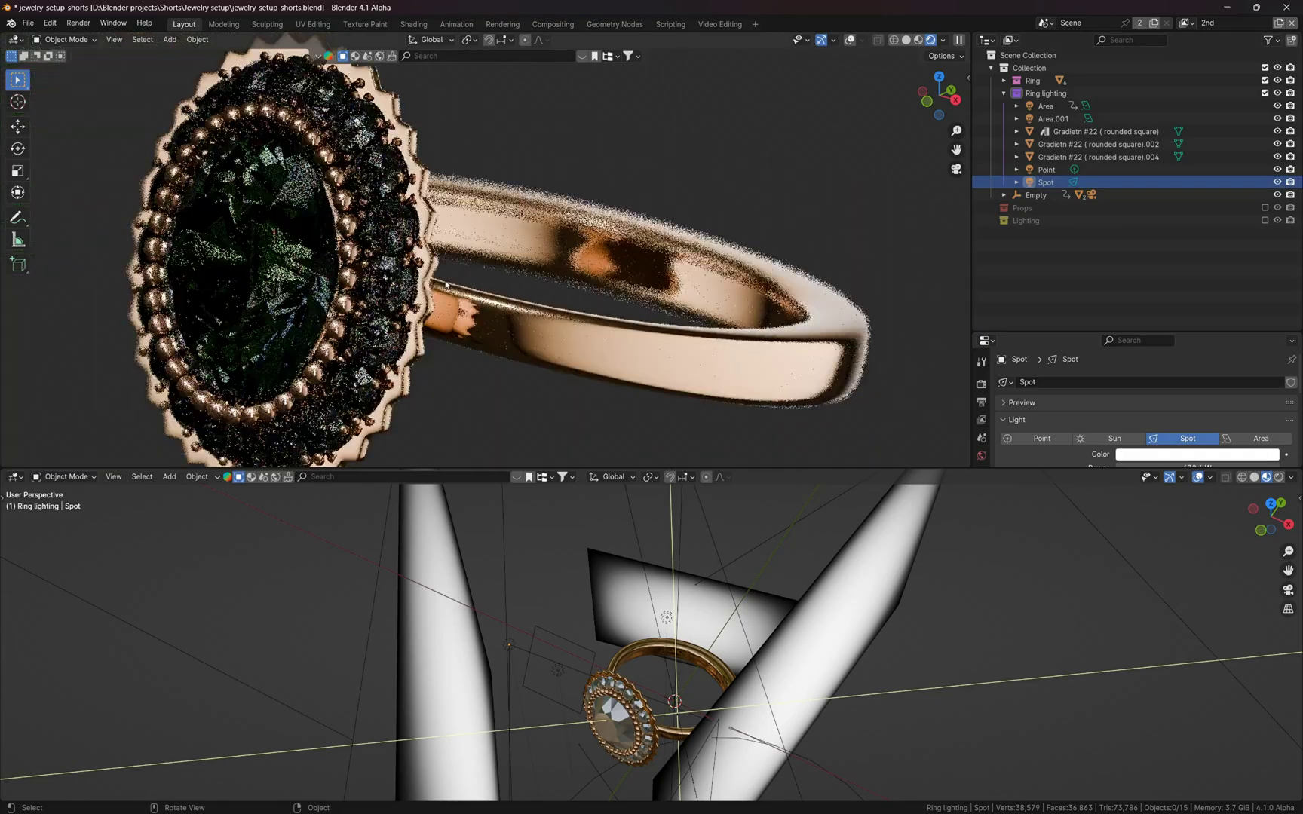
pyautogui.scroll(-5, 446, 284)
pyautogui.moveTo(587, 673); pyautogui.dragTo(595, 640, button='middle')
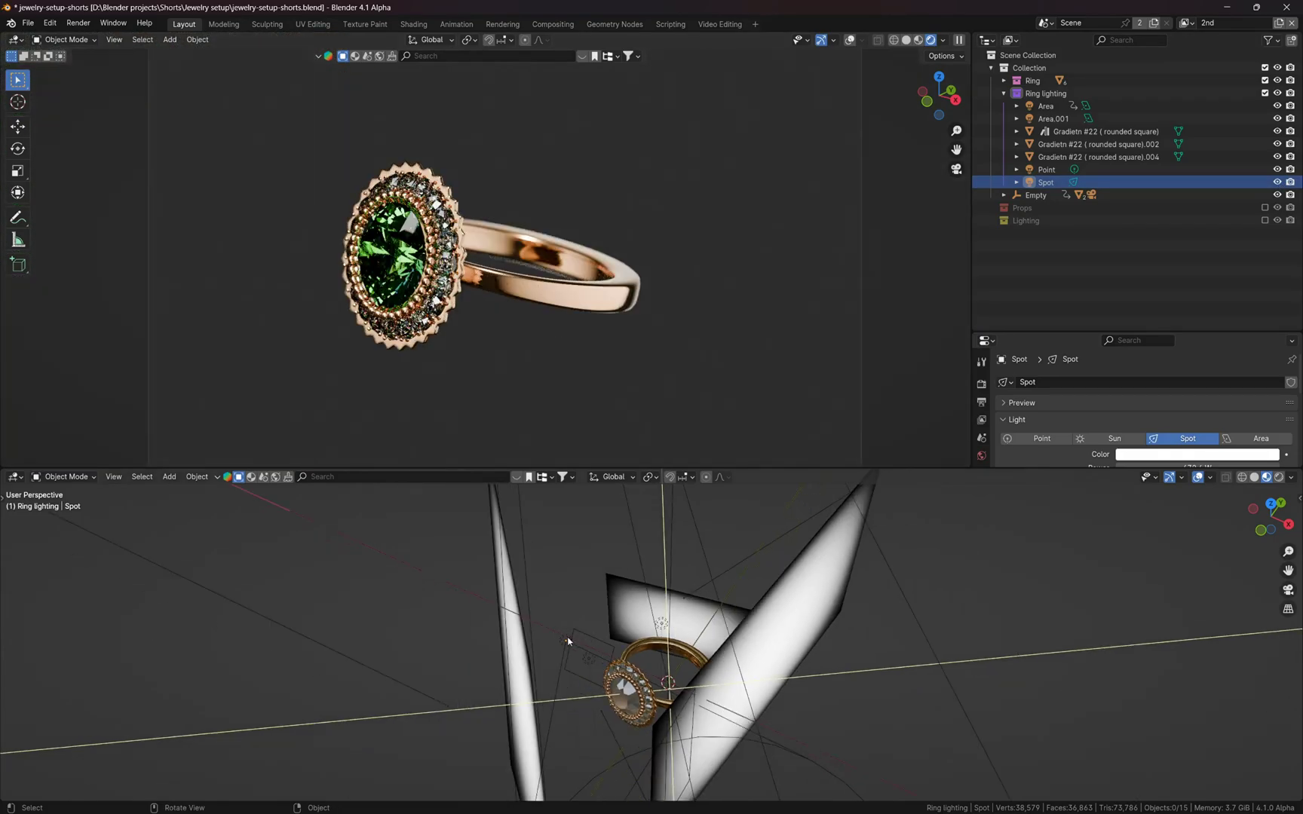
pyautogui.scroll(12, 318, 209)
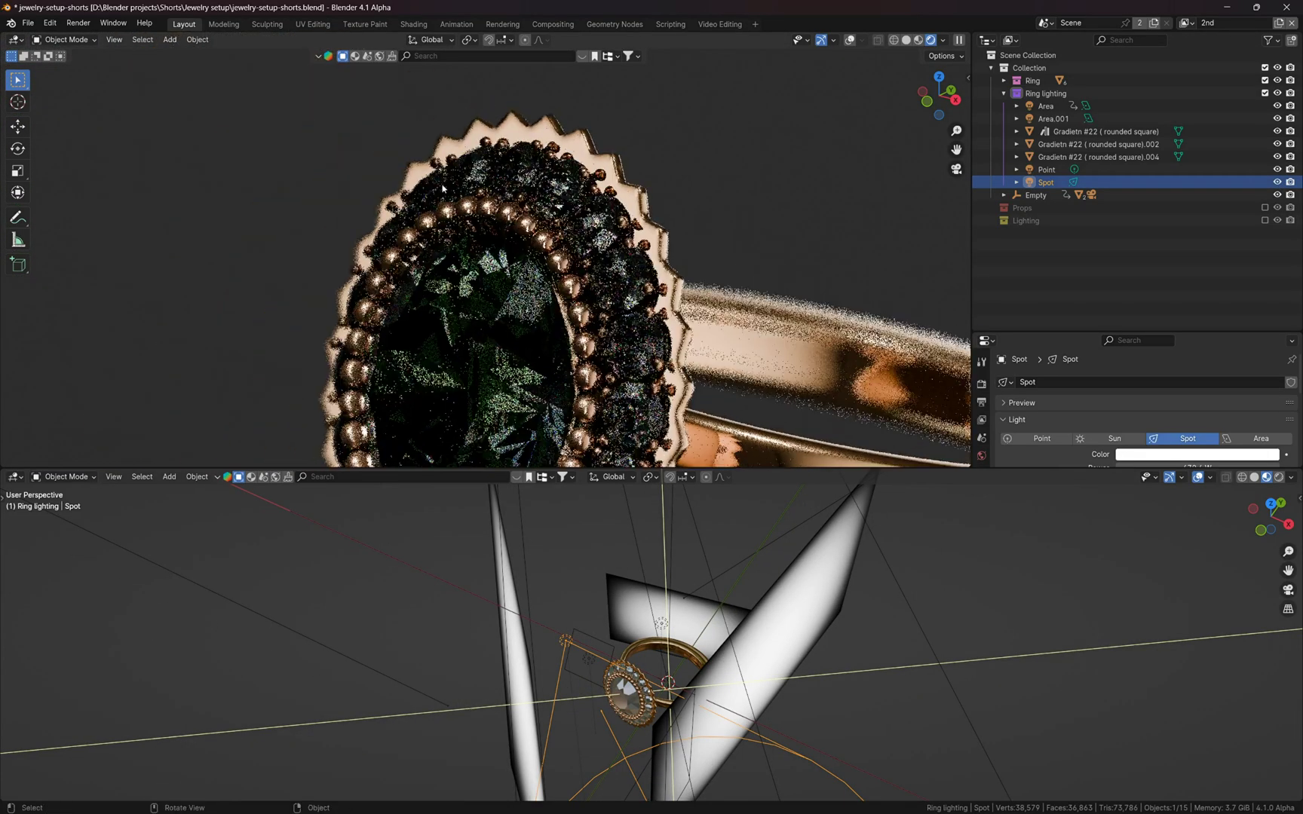
pyautogui.keyDown('shift'); pyautogui.moveTo(443, 190); pyautogui.dragTo(443, 310, button='middle'); pyautogui.keyUp('shift')
pyautogui.scroll(2, 452, 236)
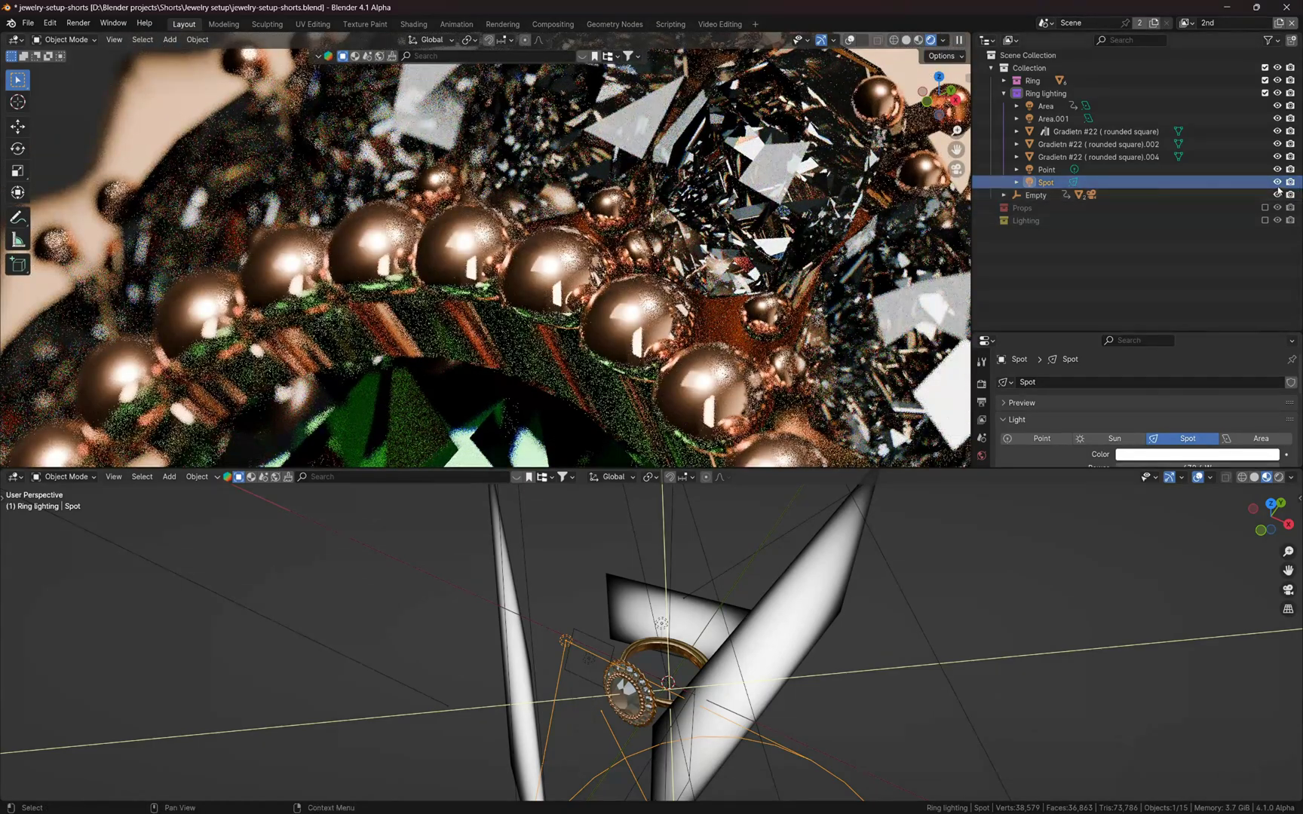
pyautogui.click(1277, 182)
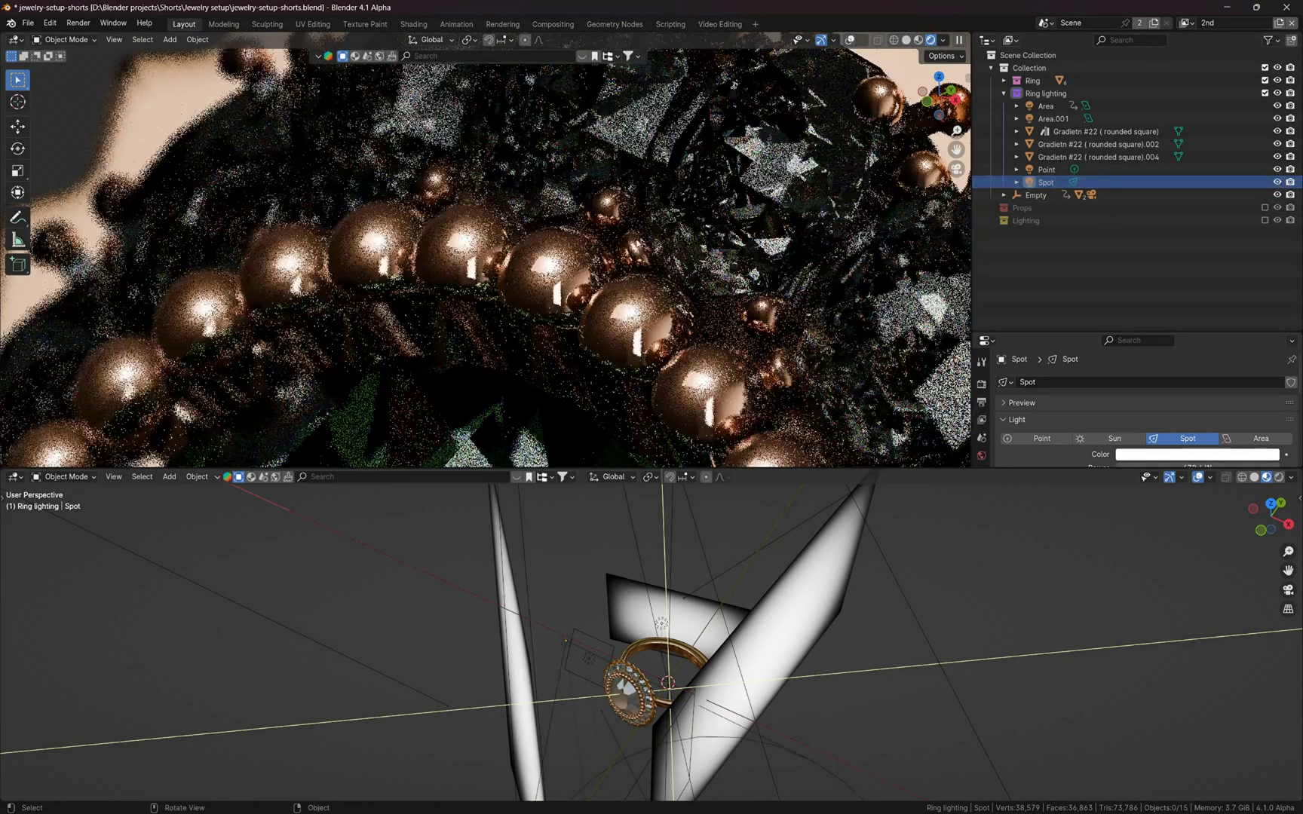
pyautogui.scroll(-8, 606, 297)
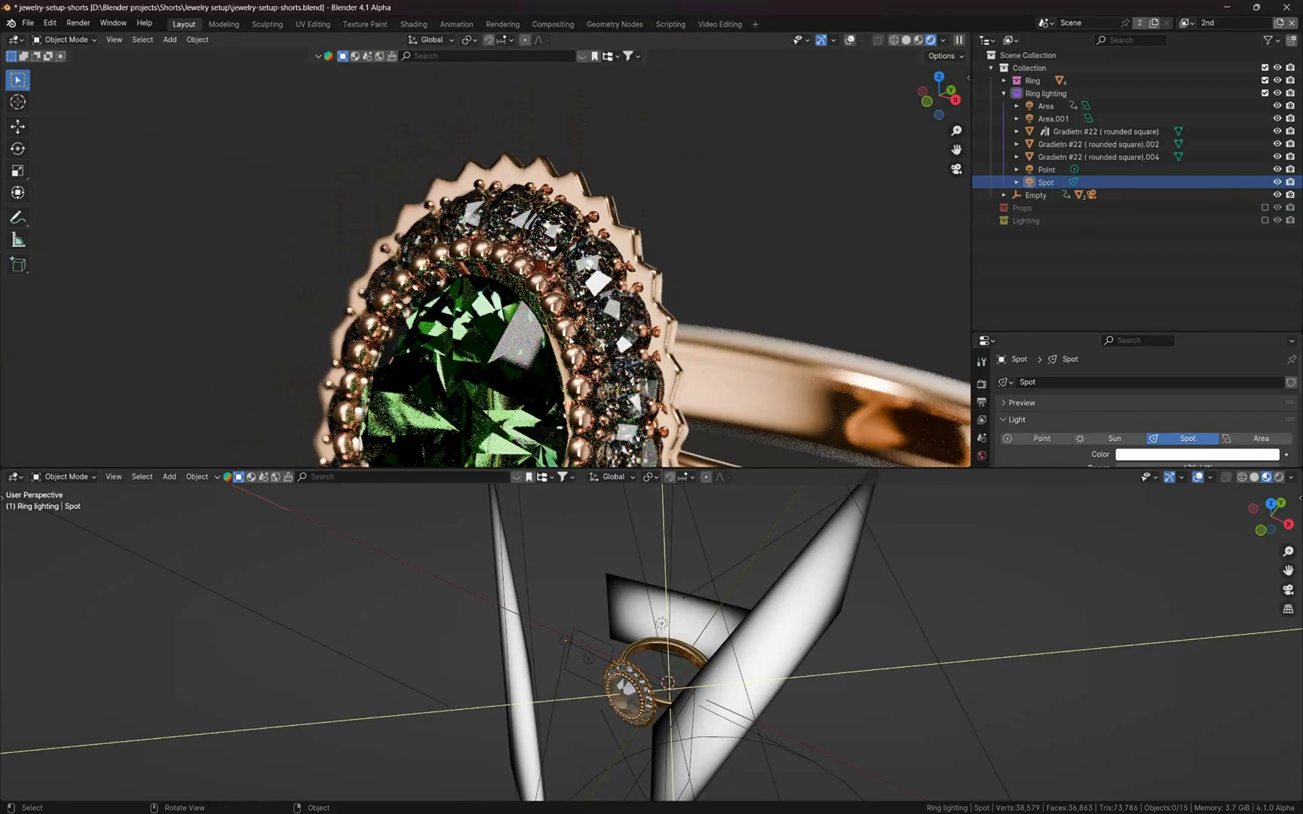
# Step: Collapse the lower viewport and view the whole ring through the scene camera
pyautogui.keyDown('shift'); pyautogui.moveTo(573, 313); pyautogui.dragTo(595, 176, button='middle'); pyautogui.keyUp('shift')
pyautogui.scroll(-1, 596, 176)
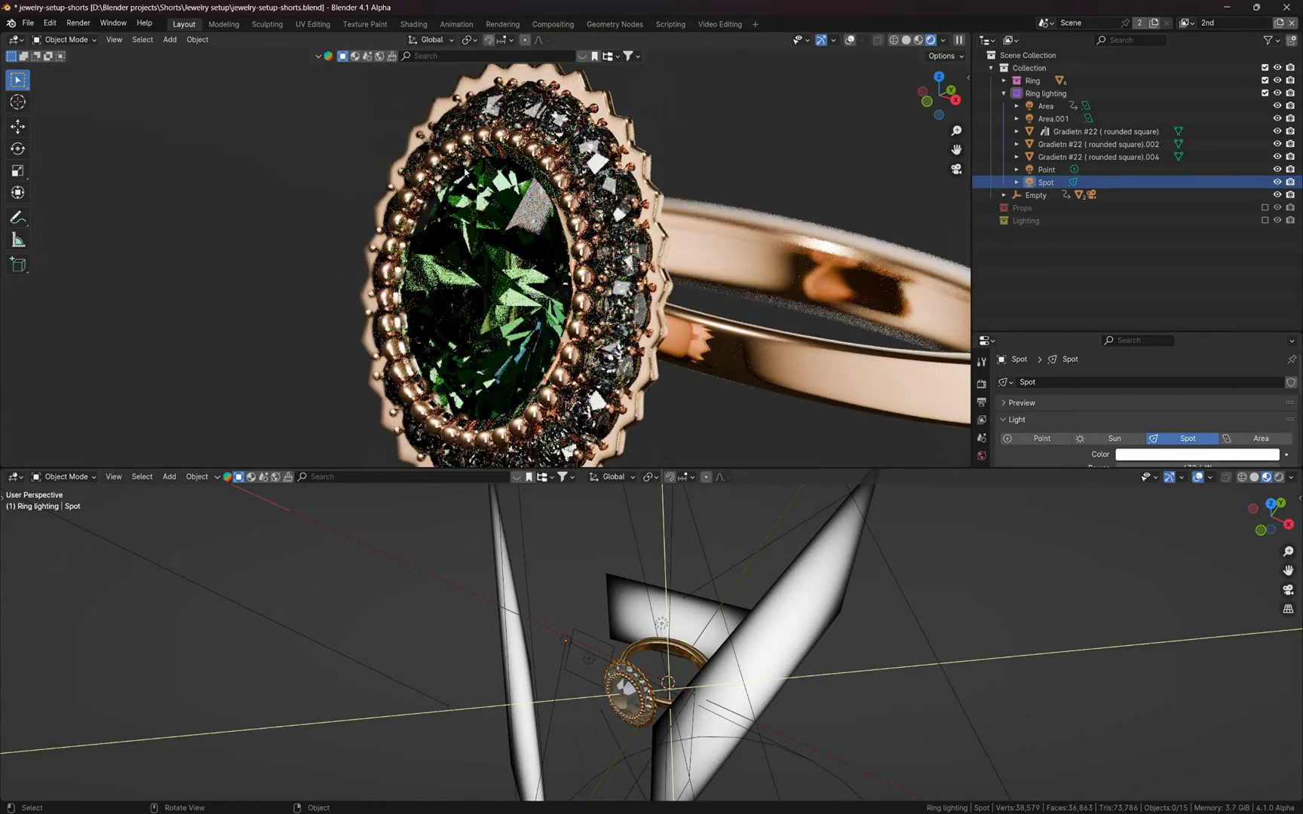
pyautogui.scroll(-1, 596, 177)
pyautogui.scroll(-2, 633, 359)
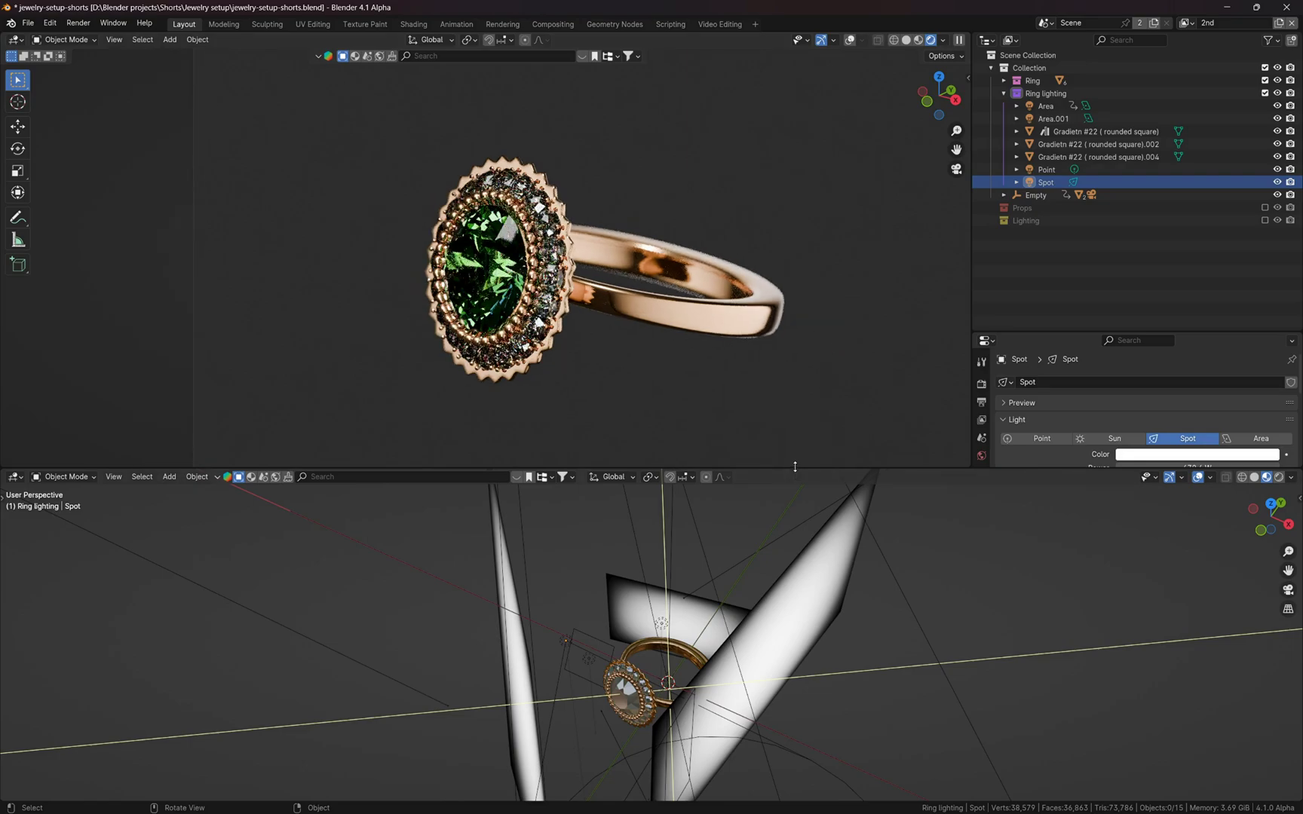
pyautogui.moveTo(790, 468); pyautogui.dragTo(790, 788)
pyautogui.moveTo(584, 419); pyautogui.dragTo(622, 446, button='middle')
pyautogui.press('KP_0')
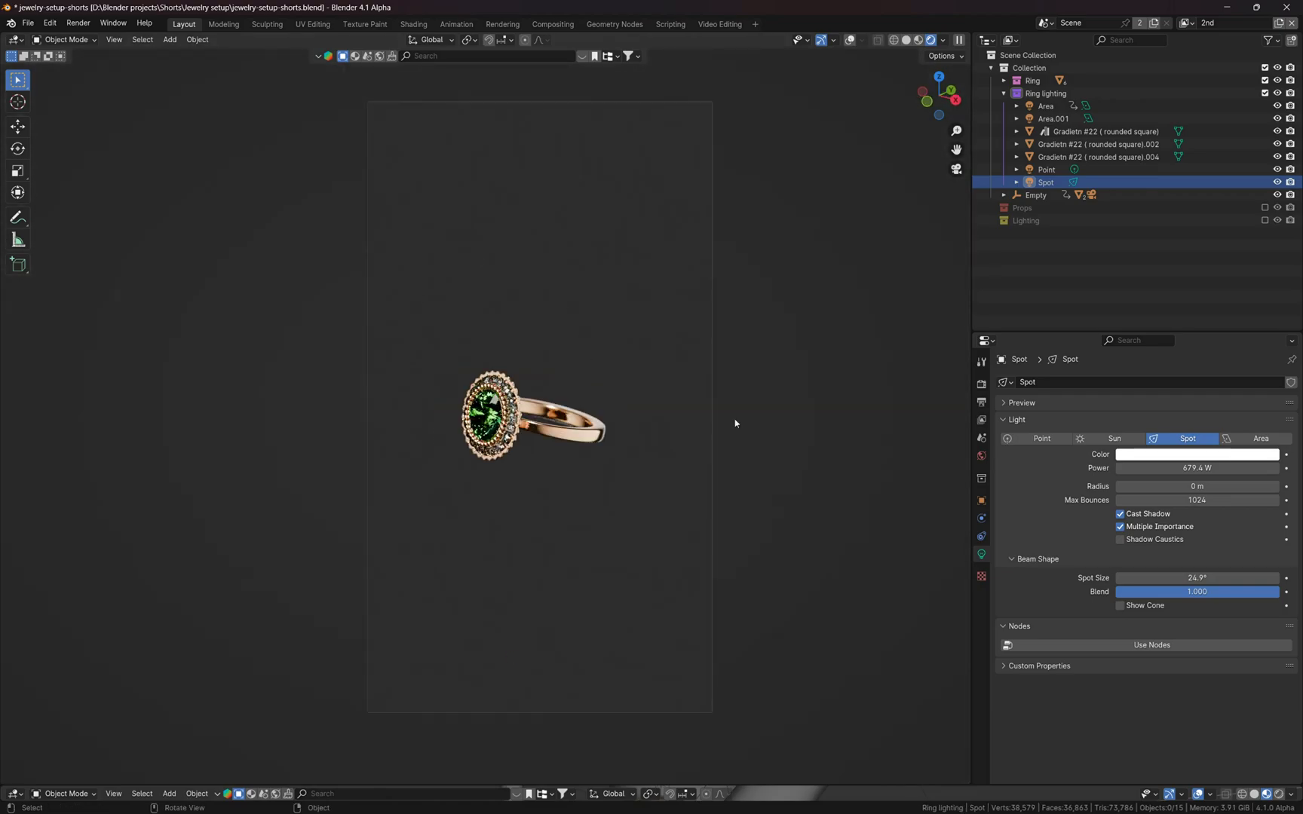
# Step: In the Compositing workspace, delete the old Render Layers and Alpha Over nodes
pyautogui.click(553, 24)
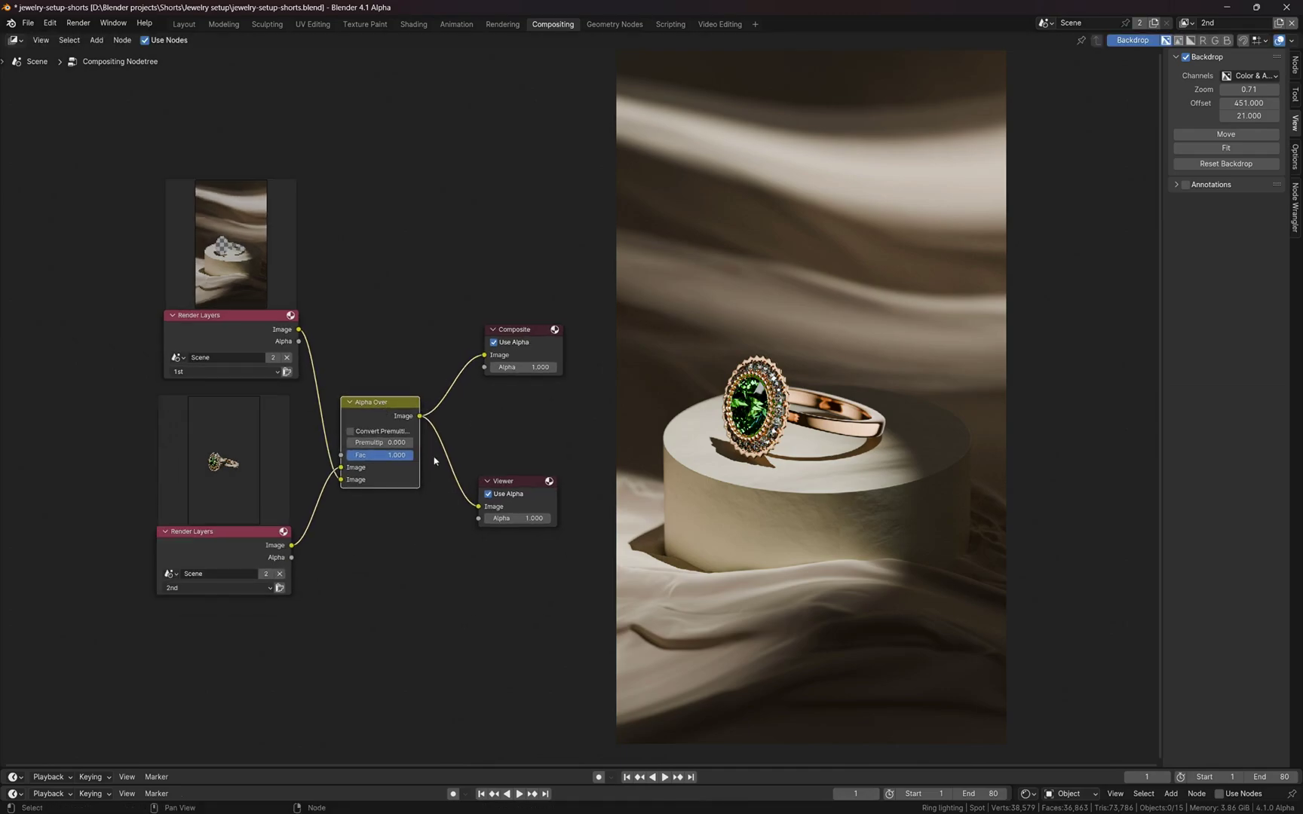
pyautogui.scroll(2, 398, 429)
pyautogui.scroll(-1, 347, 414)
pyautogui.scroll(-2, 355, 384)
pyautogui.scroll(2, 373, 401)
pyautogui.moveTo(120, 175); pyautogui.dragTo(466, 640)
pyautogui.press('x')
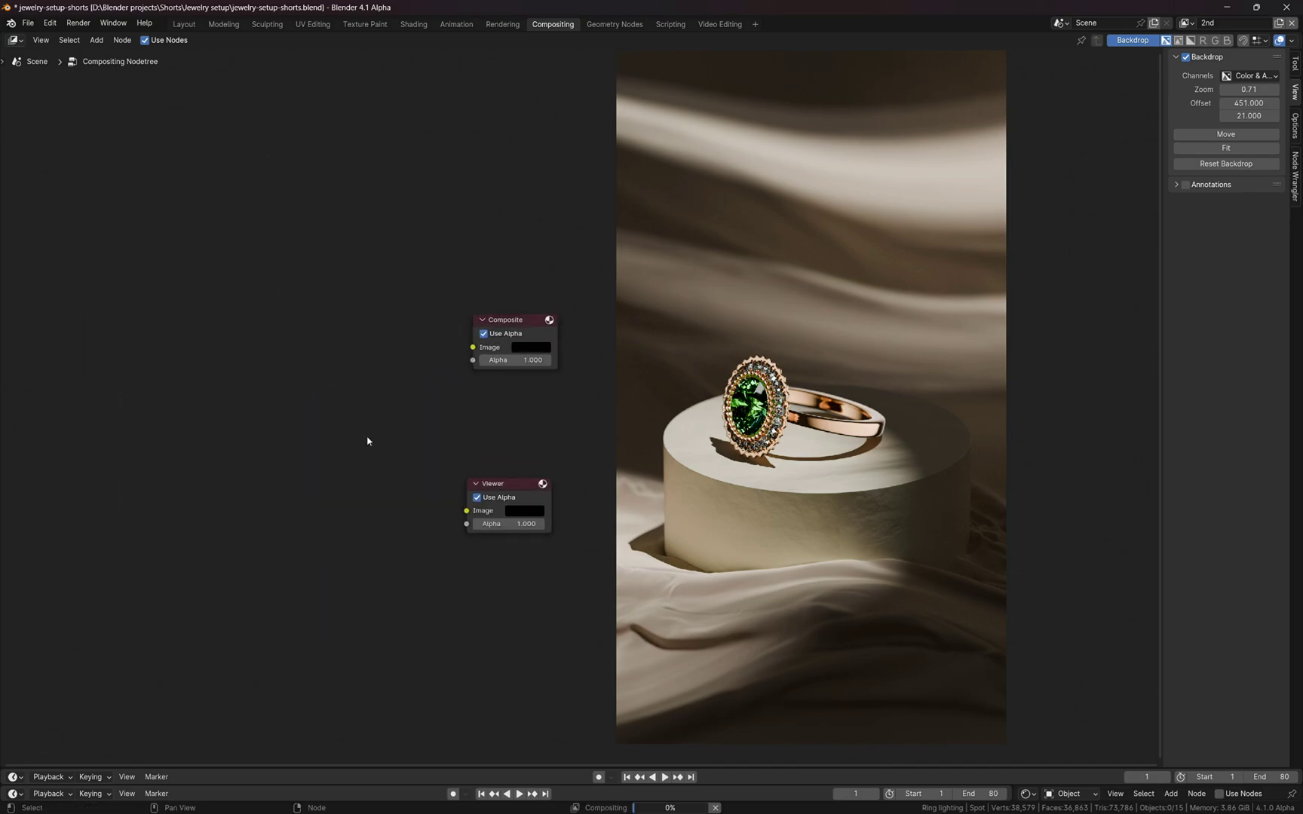
# Step: Add a Render Layers node set to 1st and a duplicate set to 2nd
pyautogui.hotkey('shift', 'a')
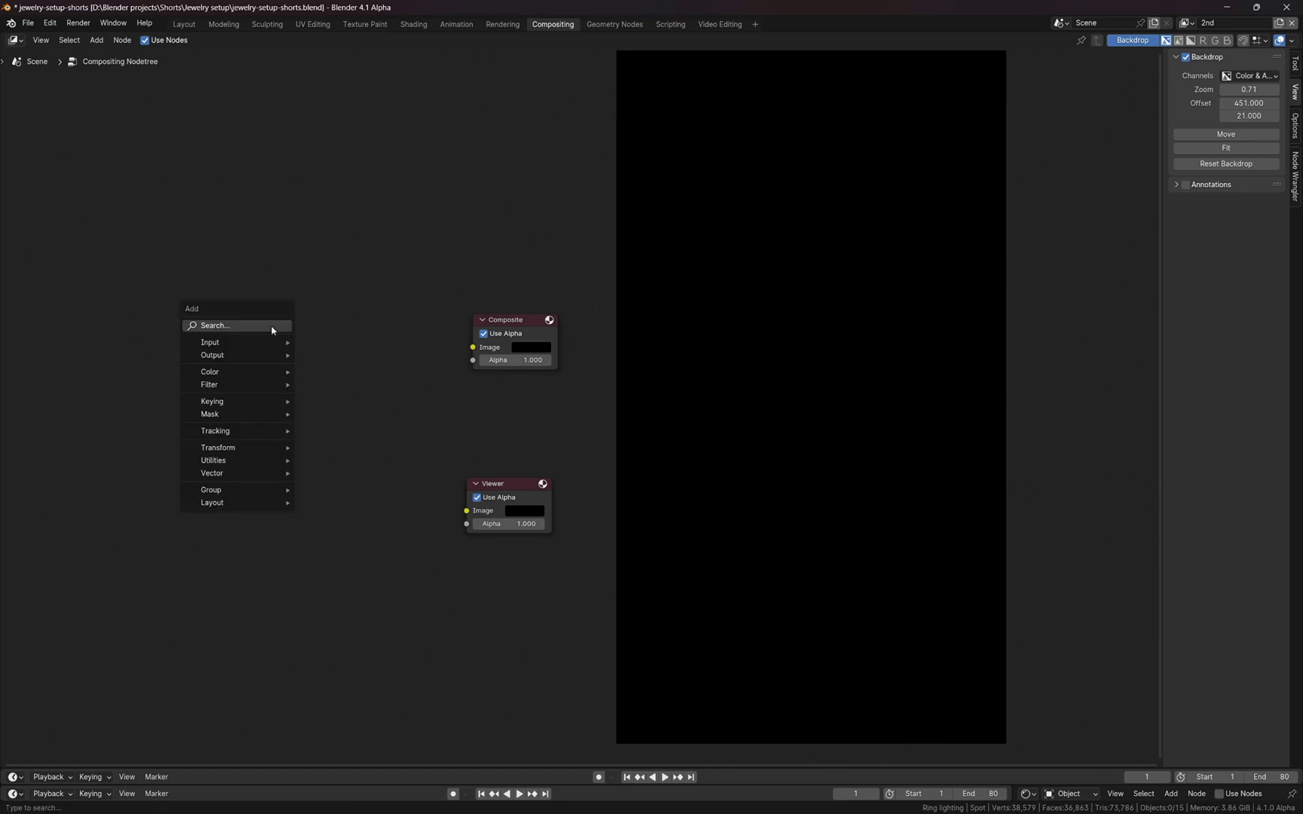
pyautogui.write('ren')
pyautogui.press('Return')
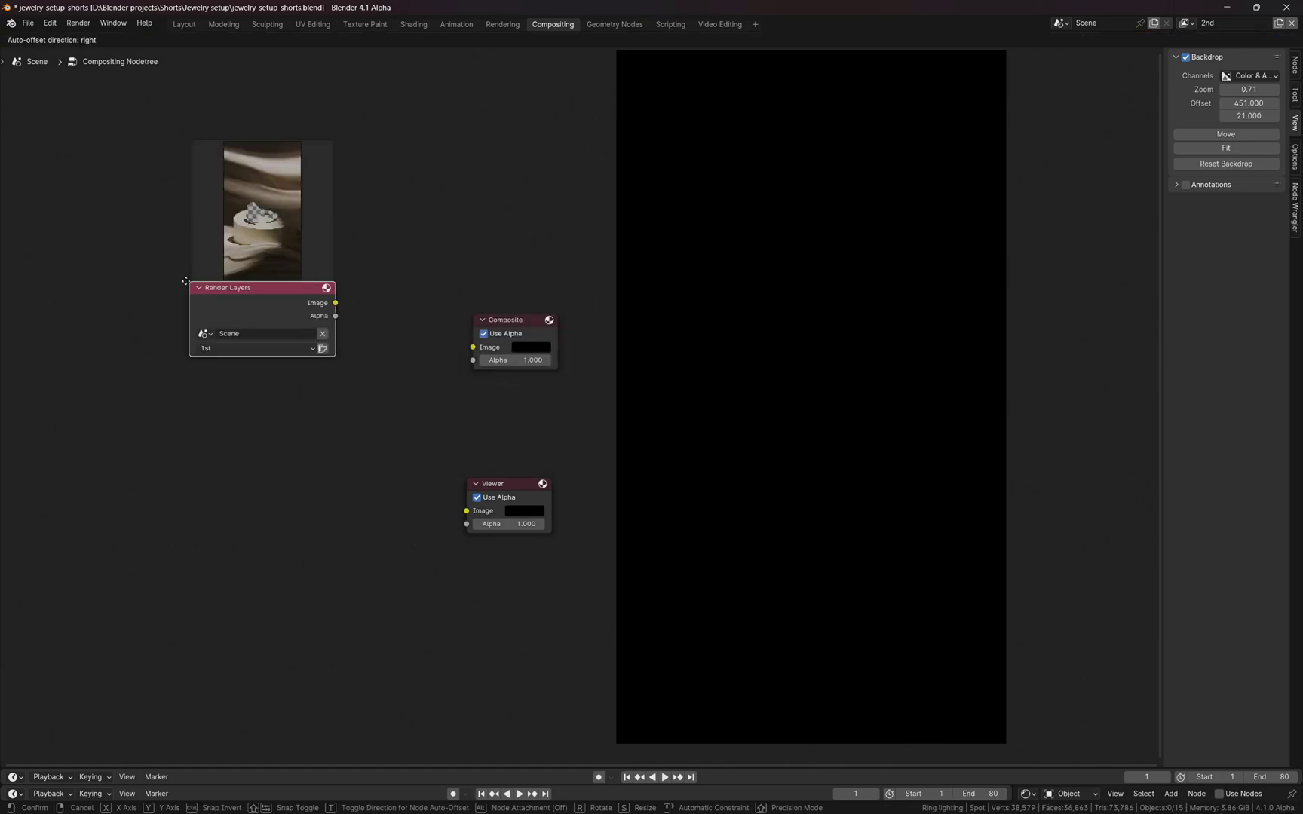
pyautogui.click(144, 300)
pyautogui.click(174, 364)
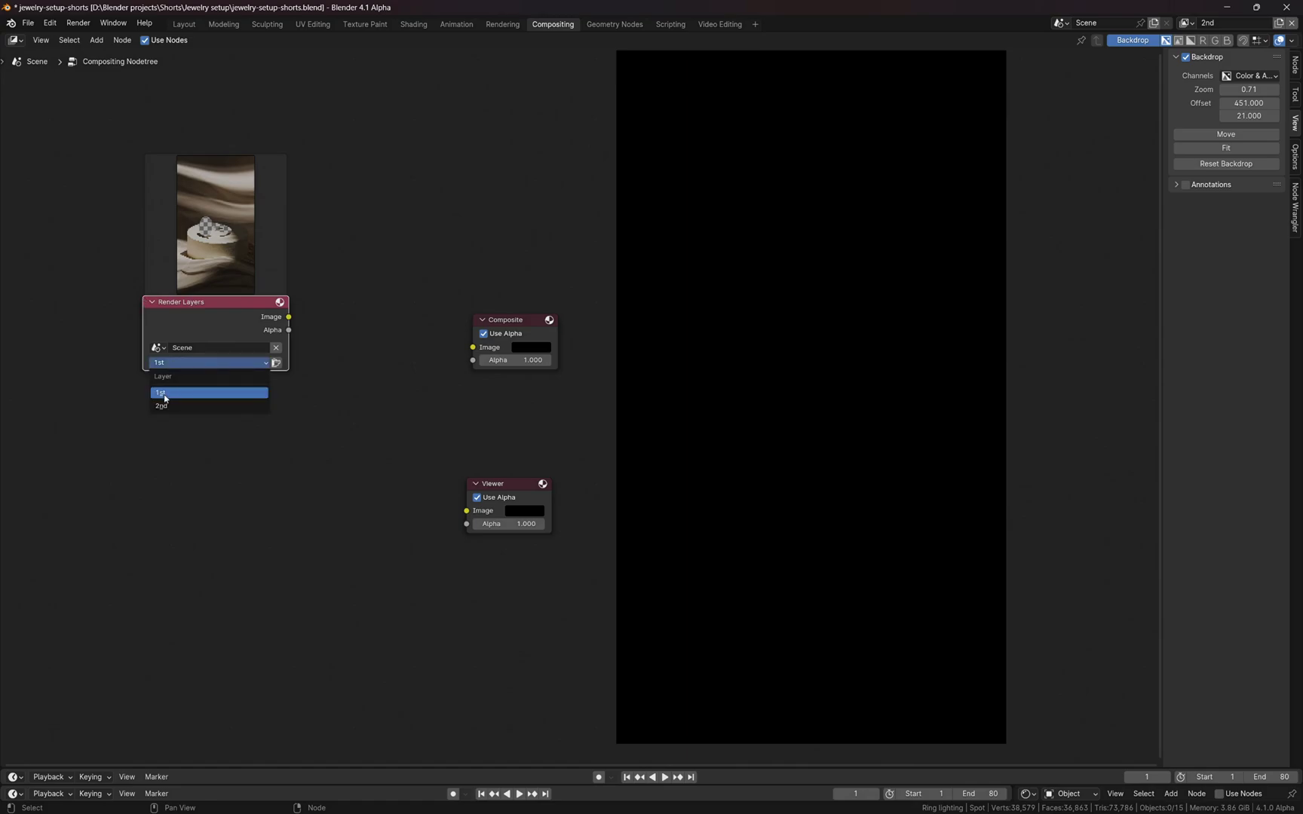
pyautogui.click(165, 392)
pyautogui.hotkey('shift', 'd')
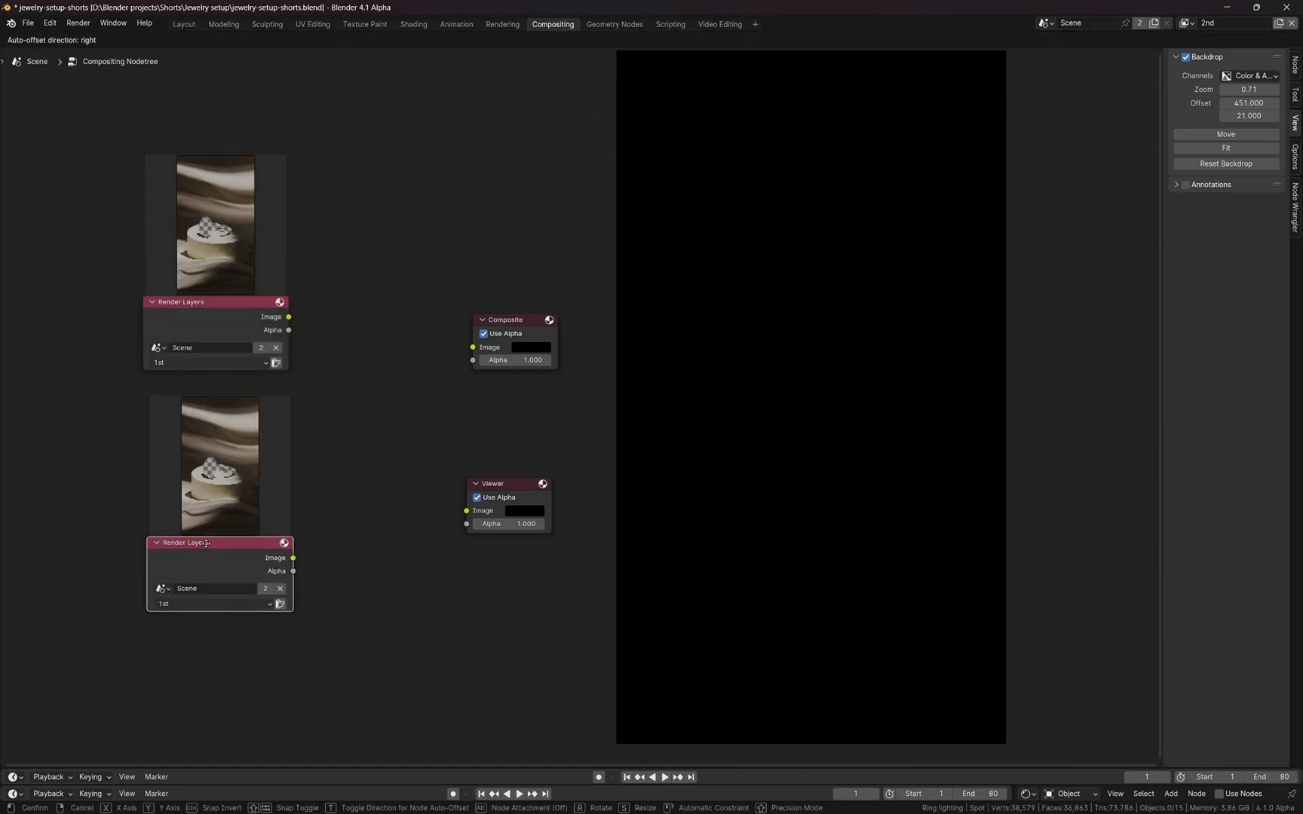
pyautogui.click(205, 545)
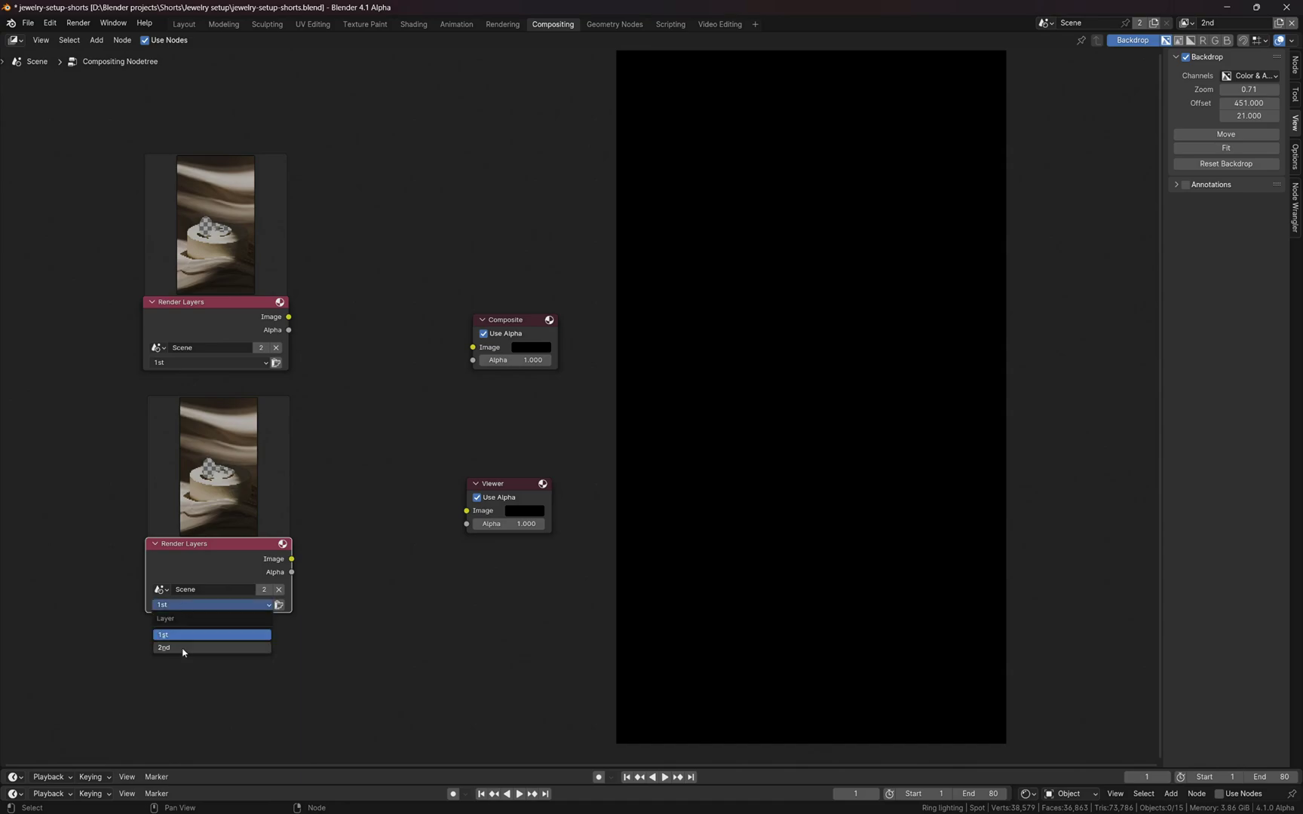
pyautogui.click(183, 648)
pyautogui.moveTo(219, 544); pyautogui.dragTo(193, 551)
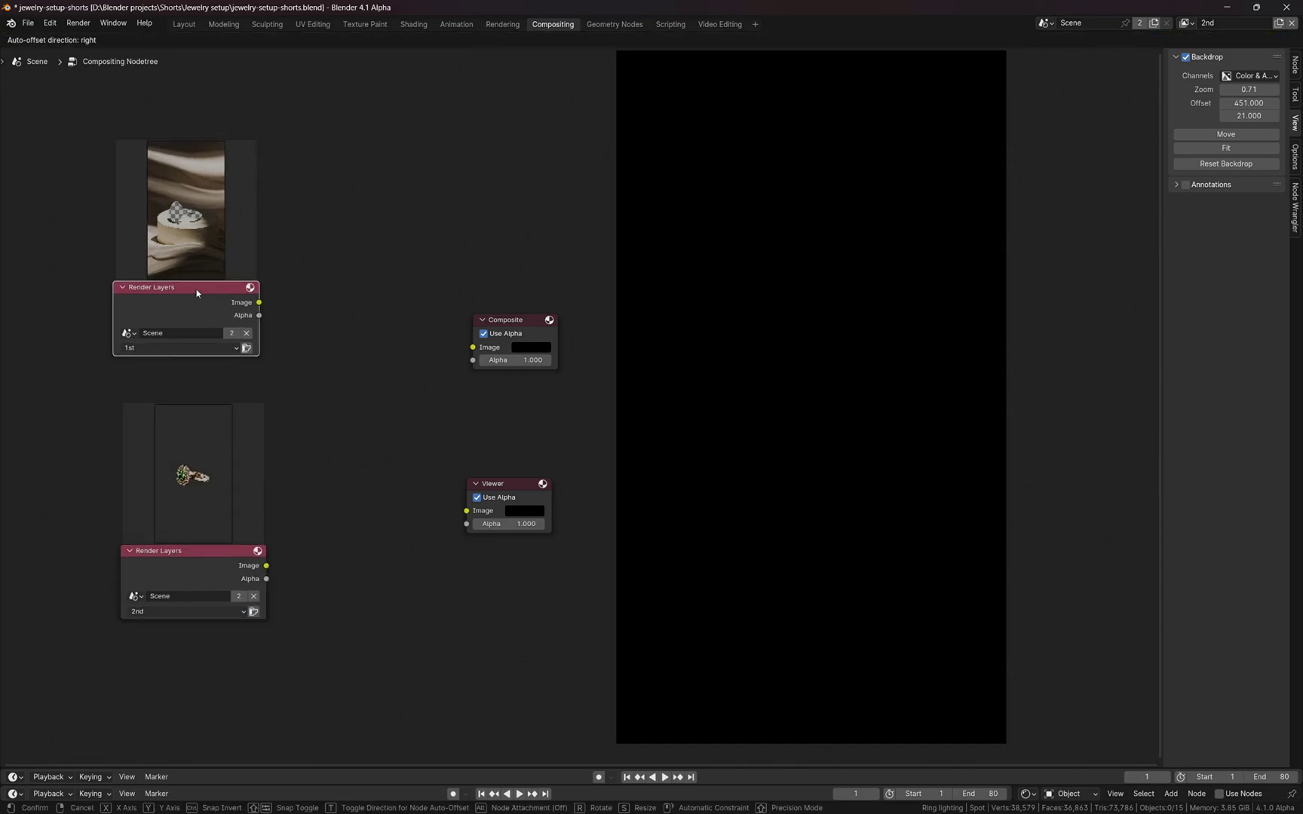
pyautogui.click(196, 293)
pyautogui.moveTo(257, 500); pyautogui.dragTo(251, 500)
# Step: Add an Alpha Over node fed by both layers, wire it to Composite and Viewer, and swap its inputs
pyautogui.hotkey('shift', 'a')
pyautogui.write('alp')
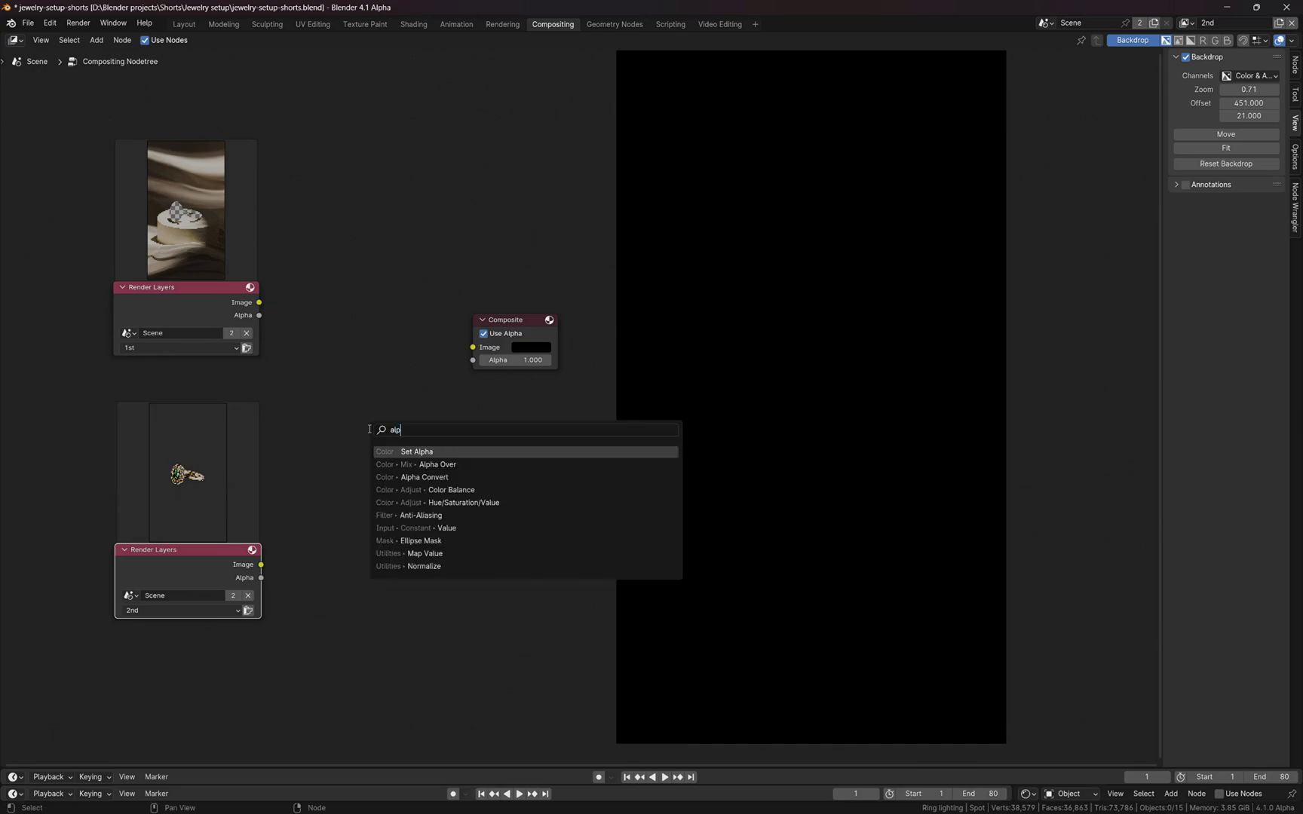
pyautogui.click(457, 467)
pyautogui.click(341, 358)
pyautogui.keyDown('alt'); pyautogui.moveTo(241, 308); pyautogui.dragTo(360, 422, button='right'); pyautogui.keyUp('alt')
pyautogui.keyDown('alt'); pyautogui.moveTo(193, 572); pyautogui.dragTo(480, 349, button='right'); pyautogui.keyUp('alt')
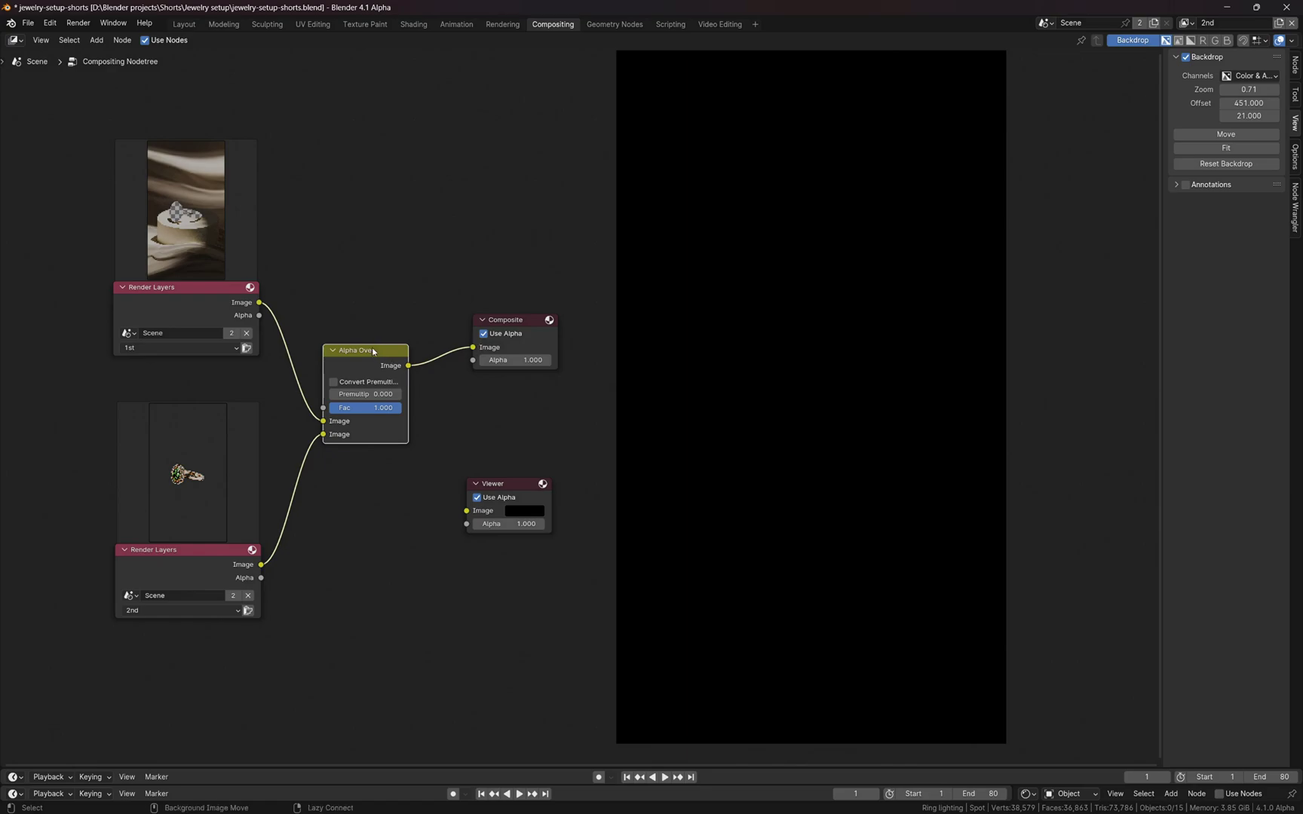
pyautogui.keyDown('alt'); pyautogui.moveTo(372, 347); pyautogui.dragTo(482, 510, button='right'); pyautogui.keyUp('alt')
pyautogui.moveTo(511, 484); pyautogui.dragTo(506, 444)
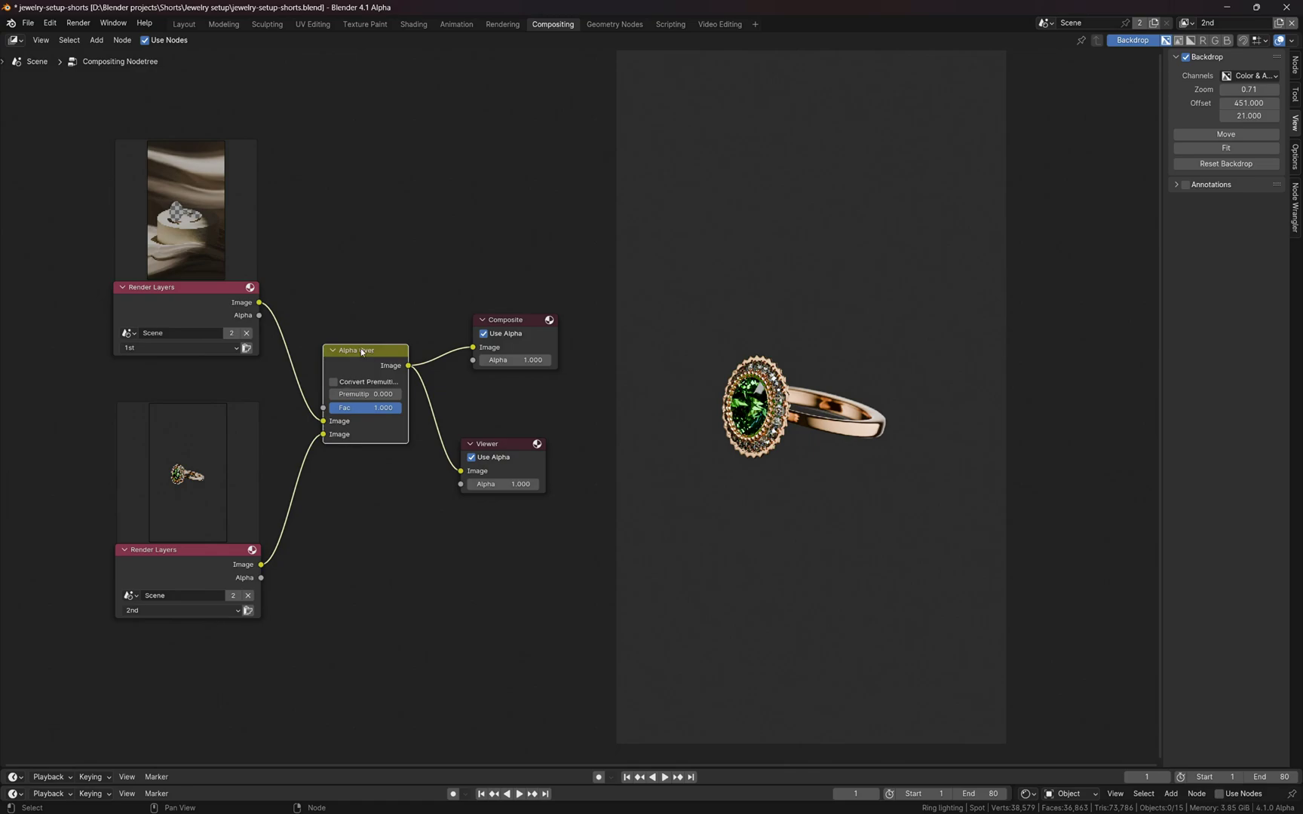
pyautogui.hotkey('alt', 's')
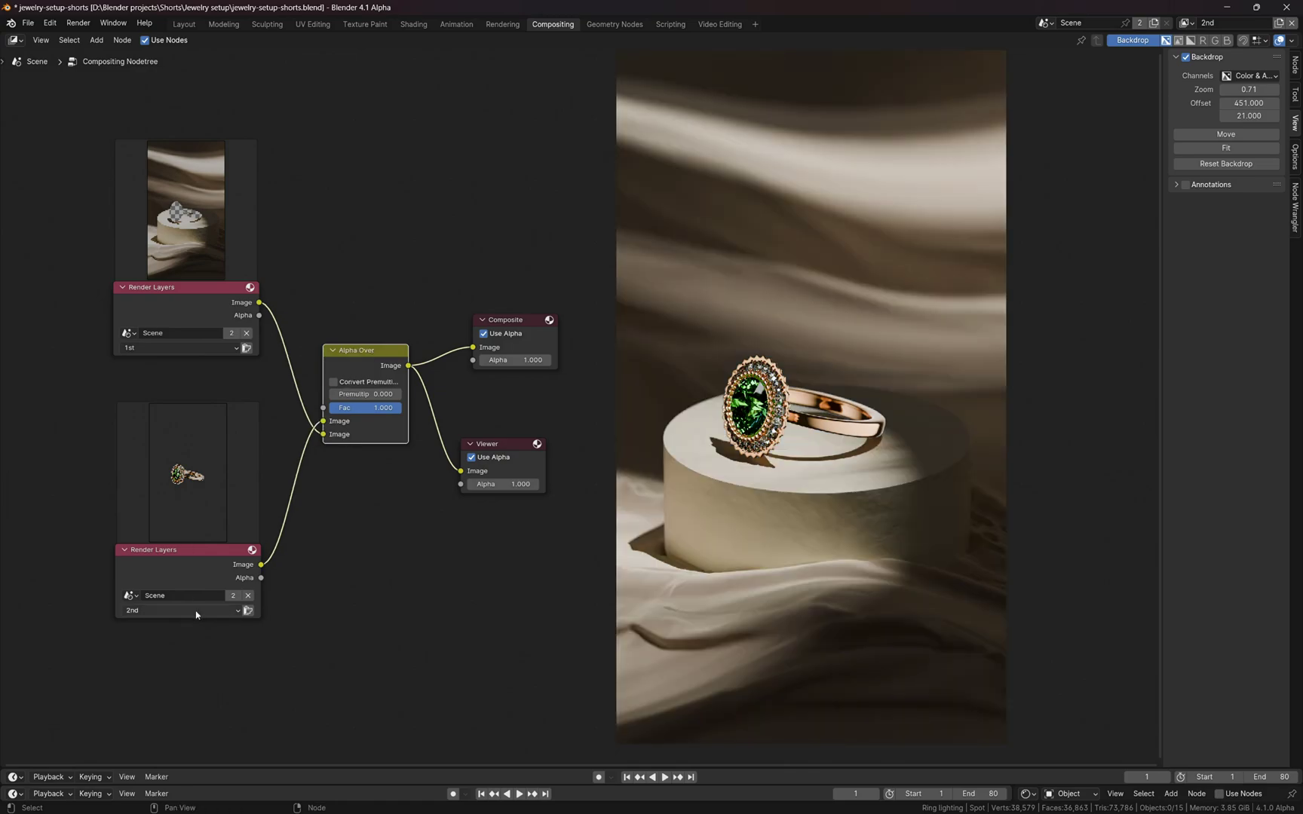
# Step: Place the 2nd-layer Render Layers node above the 1st-layer node
pyautogui.moveTo(208, 563); pyautogui.dragTo(326, 267)
pyautogui.moveTo(171, 301); pyautogui.dragTo(223, 570)
pyautogui.moveTo(294, 302); pyautogui.dragTo(186, 338)
pyautogui.moveTo(278, 564); pyautogui.dragTo(224, 557)
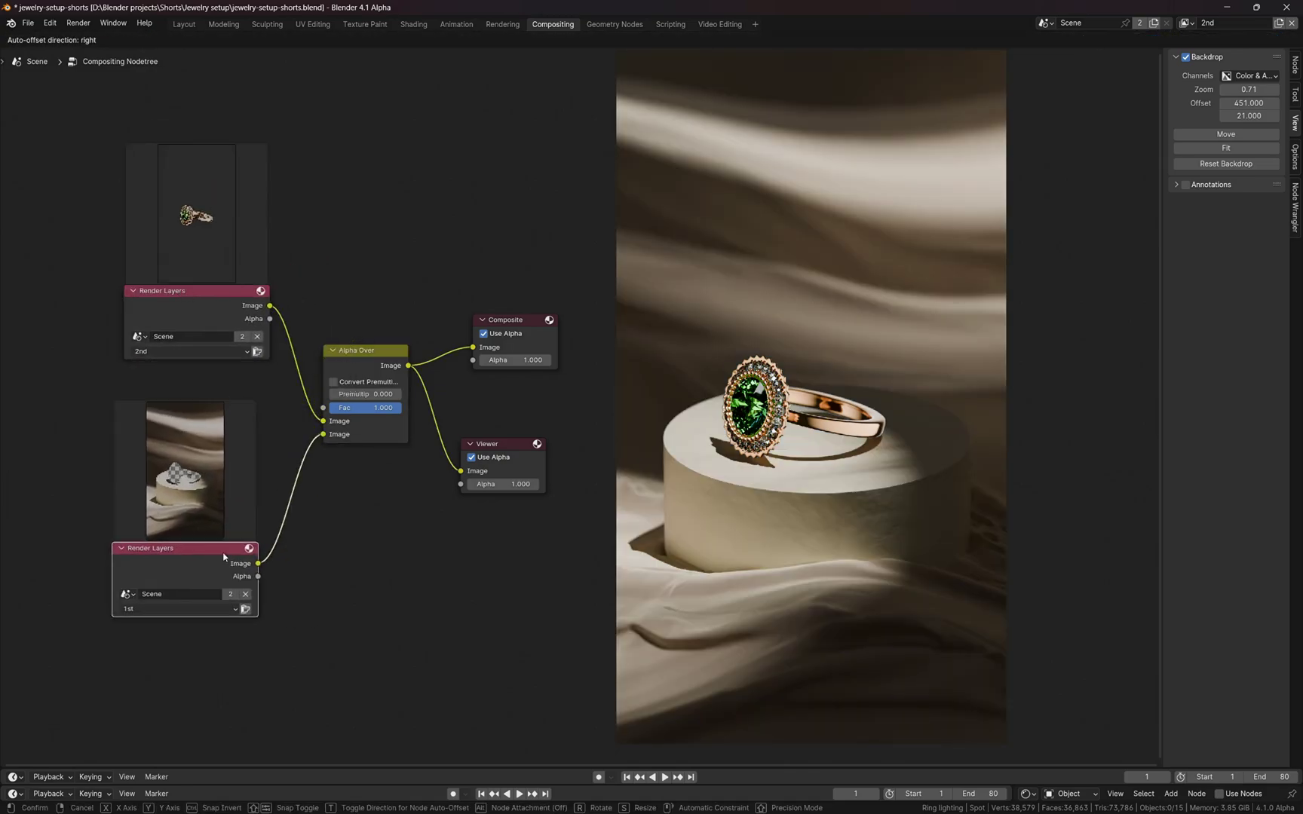
# Step: Preview each layer and the Alpha Over result, testing Fac and restoring it to 1.000
pyautogui.keyDown('ctrl'); pyautogui.keyDown('shift'); pyautogui.click(228, 298); pyautogui.keyUp('shift'); pyautogui.keyUp('ctrl')
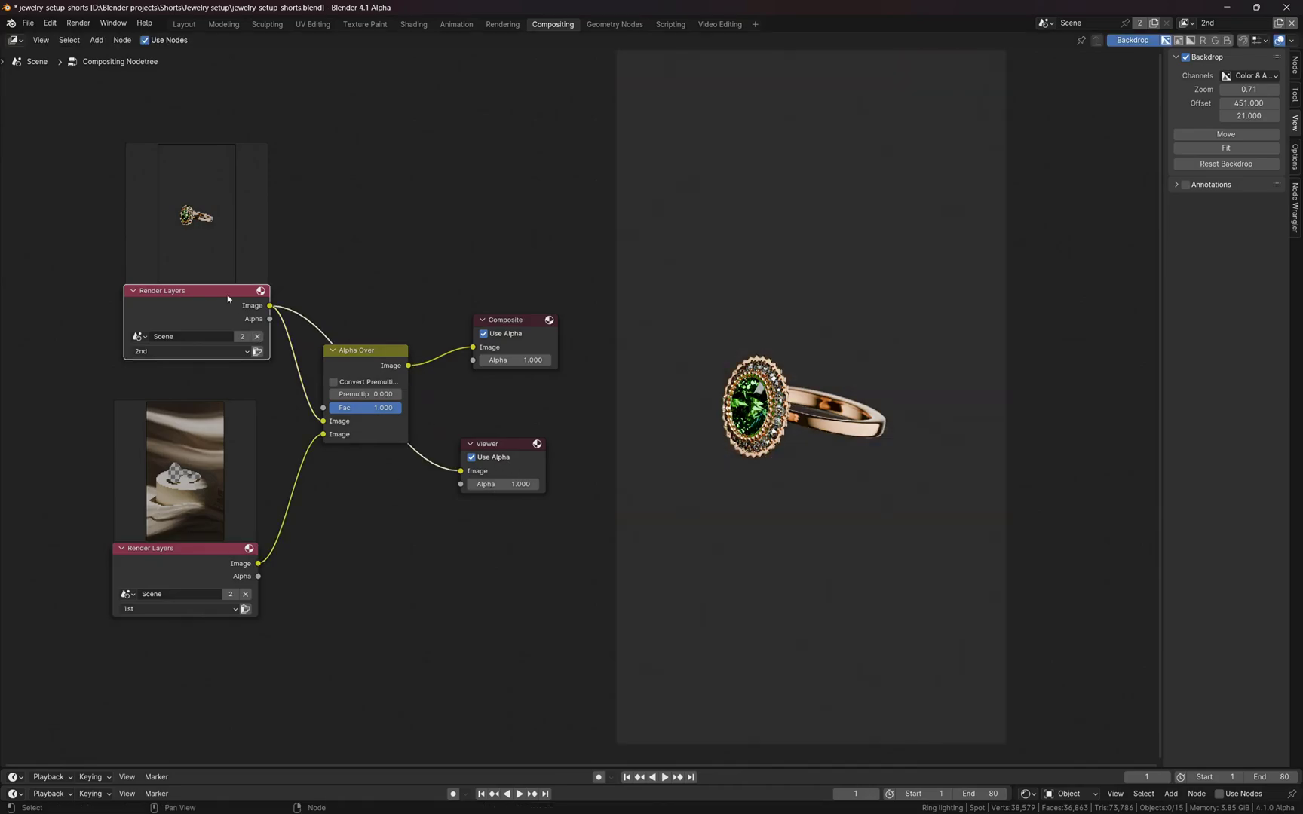
pyautogui.keyDown('ctrl'); pyautogui.keyDown('shift'); pyautogui.click(188, 562); pyautogui.keyUp('shift'); pyautogui.keyUp('ctrl')
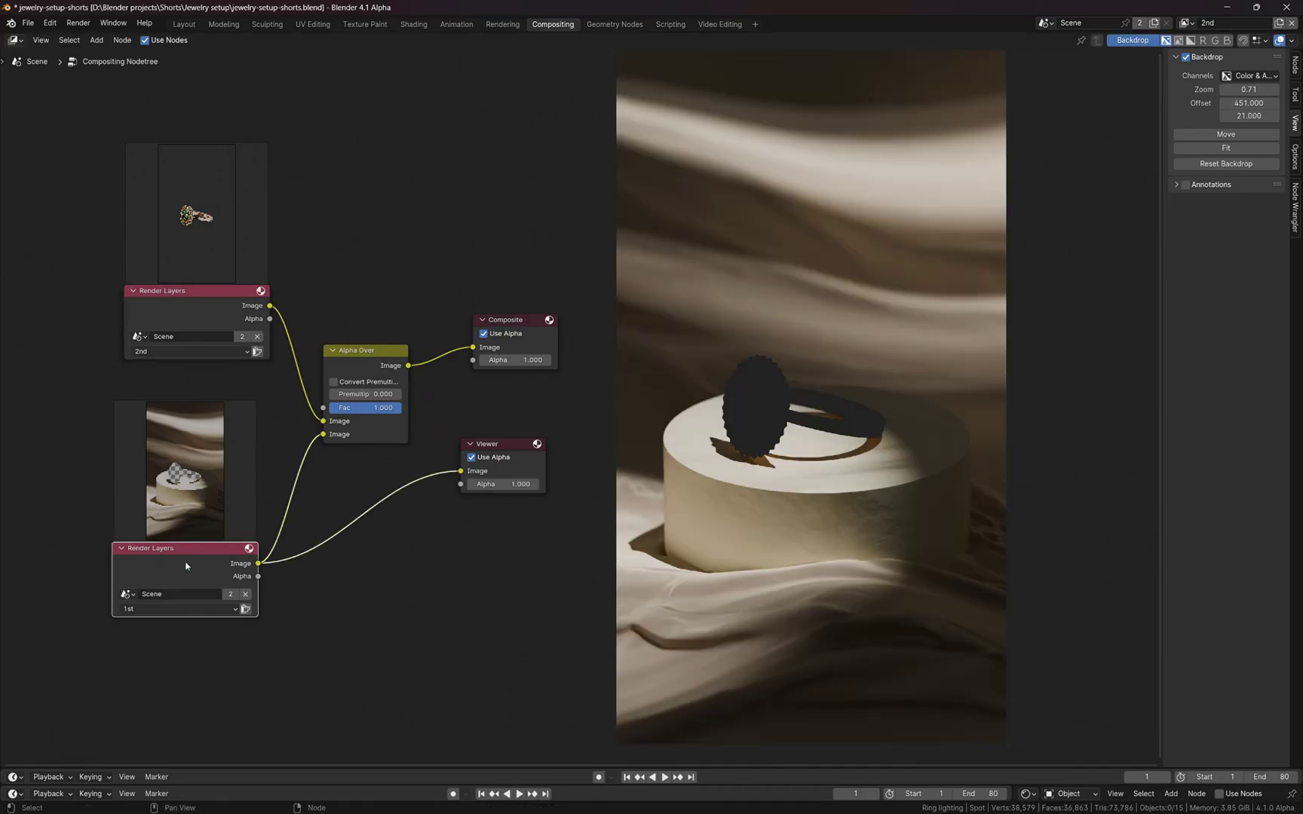
pyautogui.keyDown('ctrl'); pyautogui.keyDown('shift'); pyautogui.click(367, 361); pyautogui.keyUp('shift'); pyautogui.keyUp('ctrl')
pyautogui.scroll(1, 370, 366)
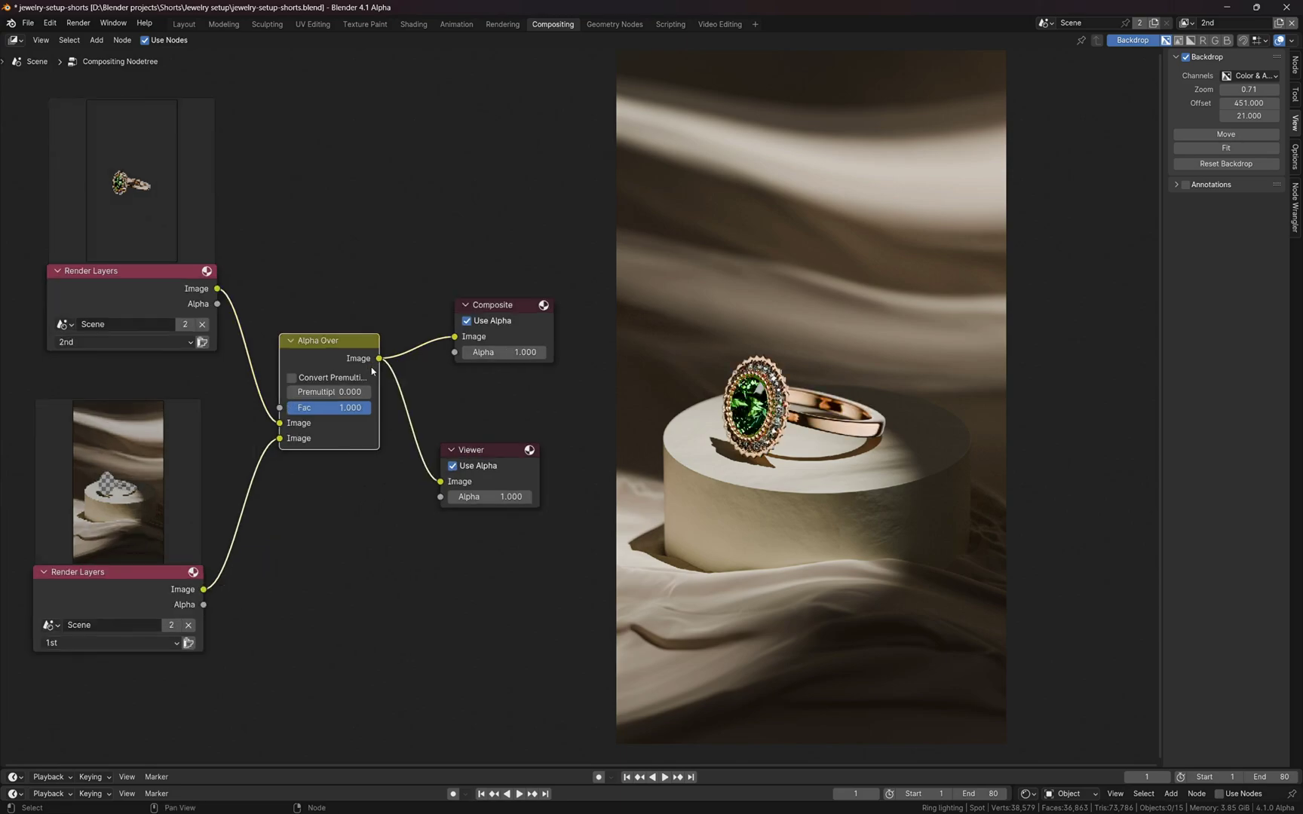
pyautogui.moveTo(360, 409)
pyautogui.mouseDown()
pyautogui.moveTo(277, 409)
pyautogui.moveTo(371, 407)
pyautogui.mouseUp()
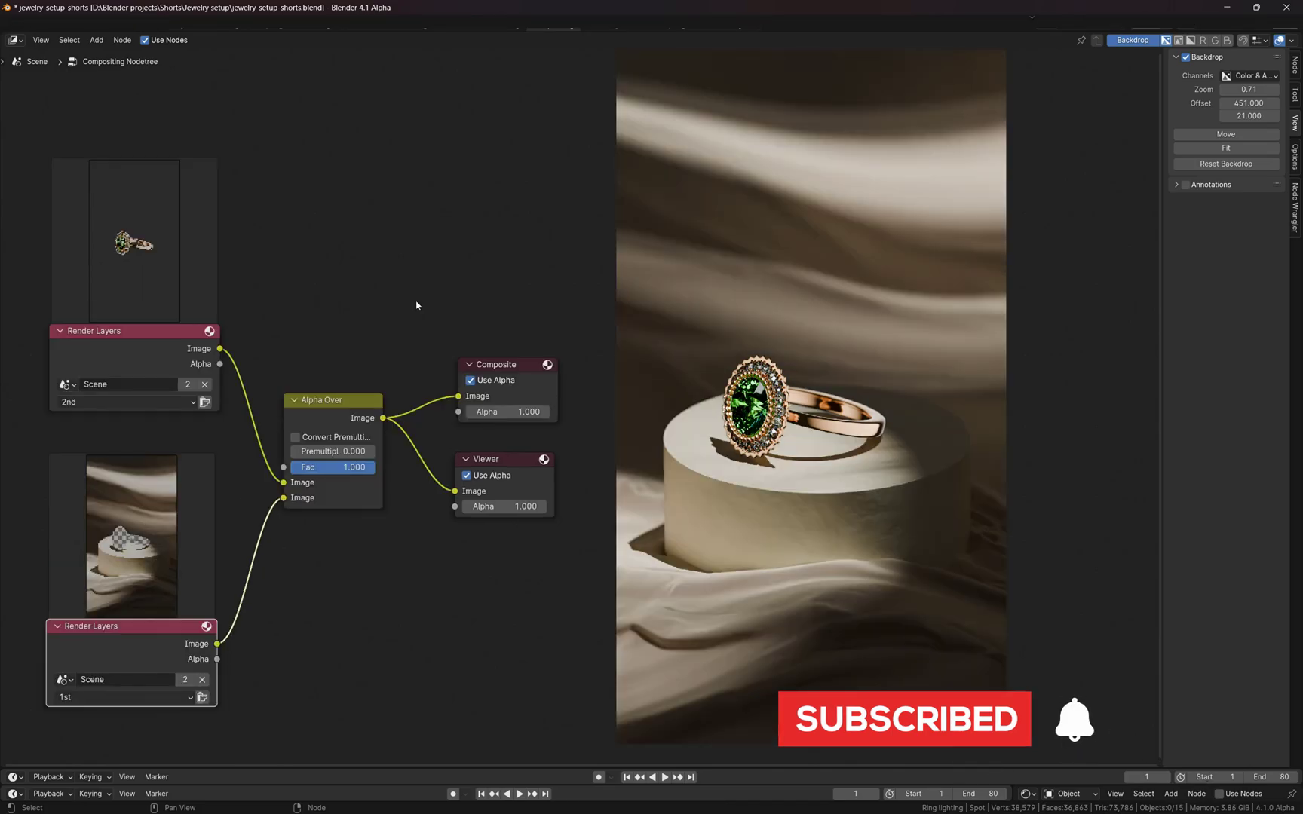
pyautogui.moveTo(149, 333)
pyautogui.mouseDown()
pyautogui.moveTo(135, 325)
pyautogui.moveTo(152, 333)
pyautogui.mouseUp()
pyautogui.hotkey('shift', 'a')
pyautogui.write('km')
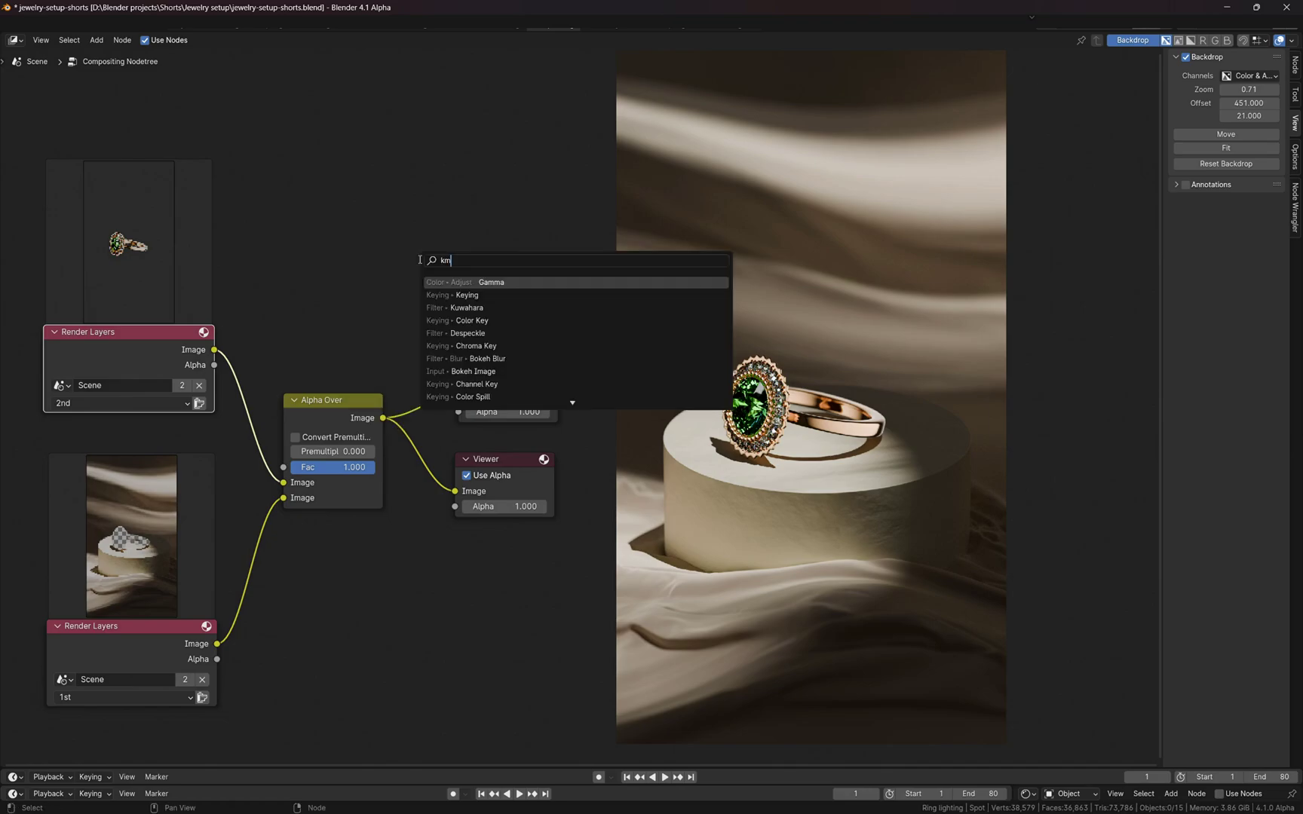
pyautogui.write('image')
pyautogui.press('Down')
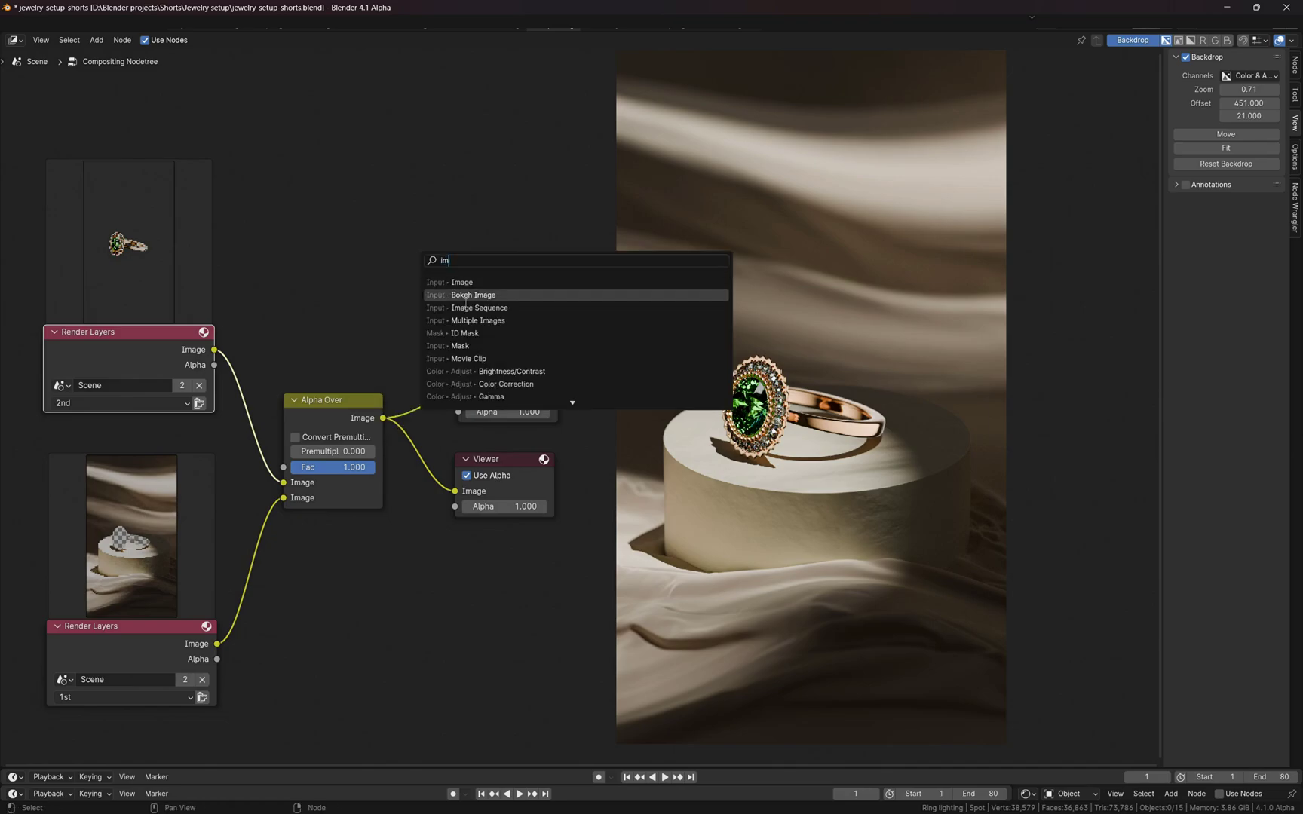
pyautogui.press('Down')
pyautogui.press('Return')
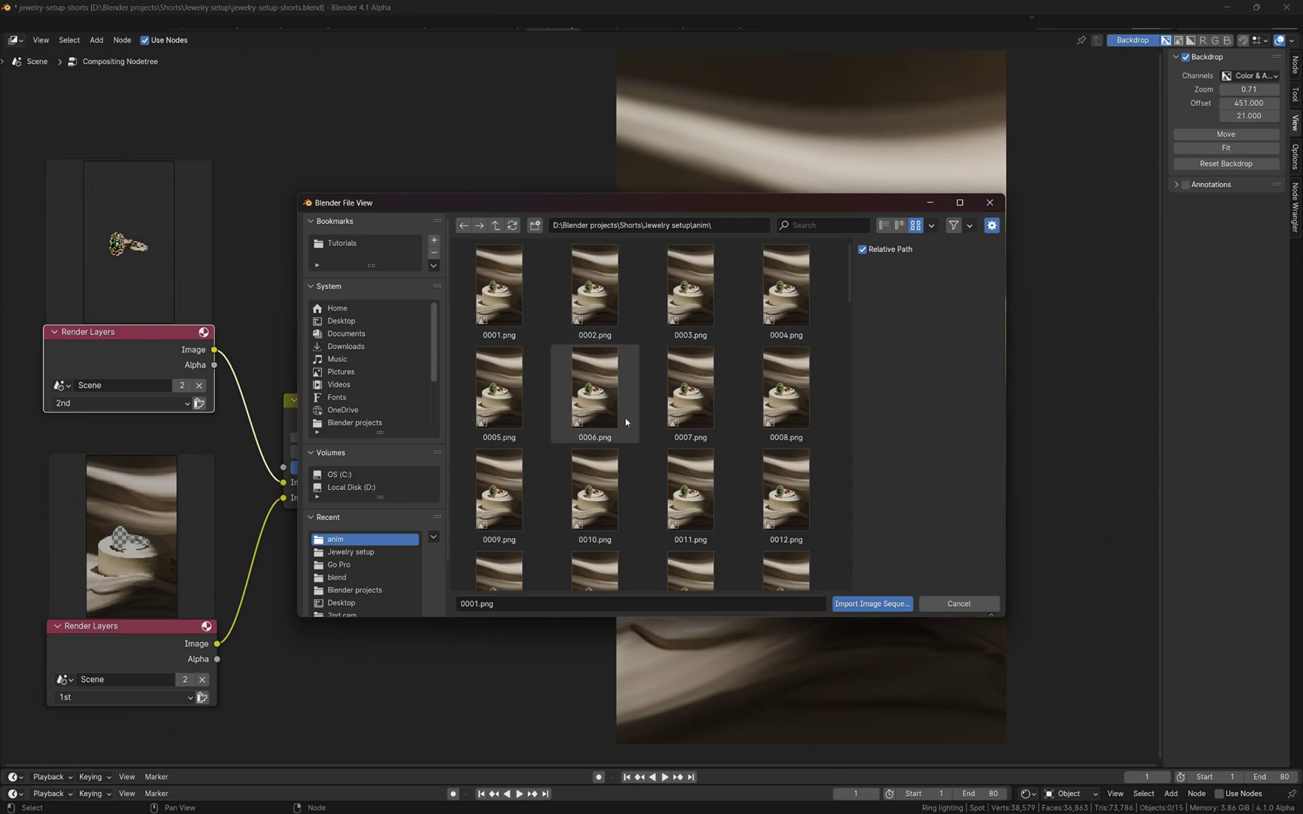
pyautogui.scroll(-3, 625, 418)
pyautogui.scroll(3, 845, 303)
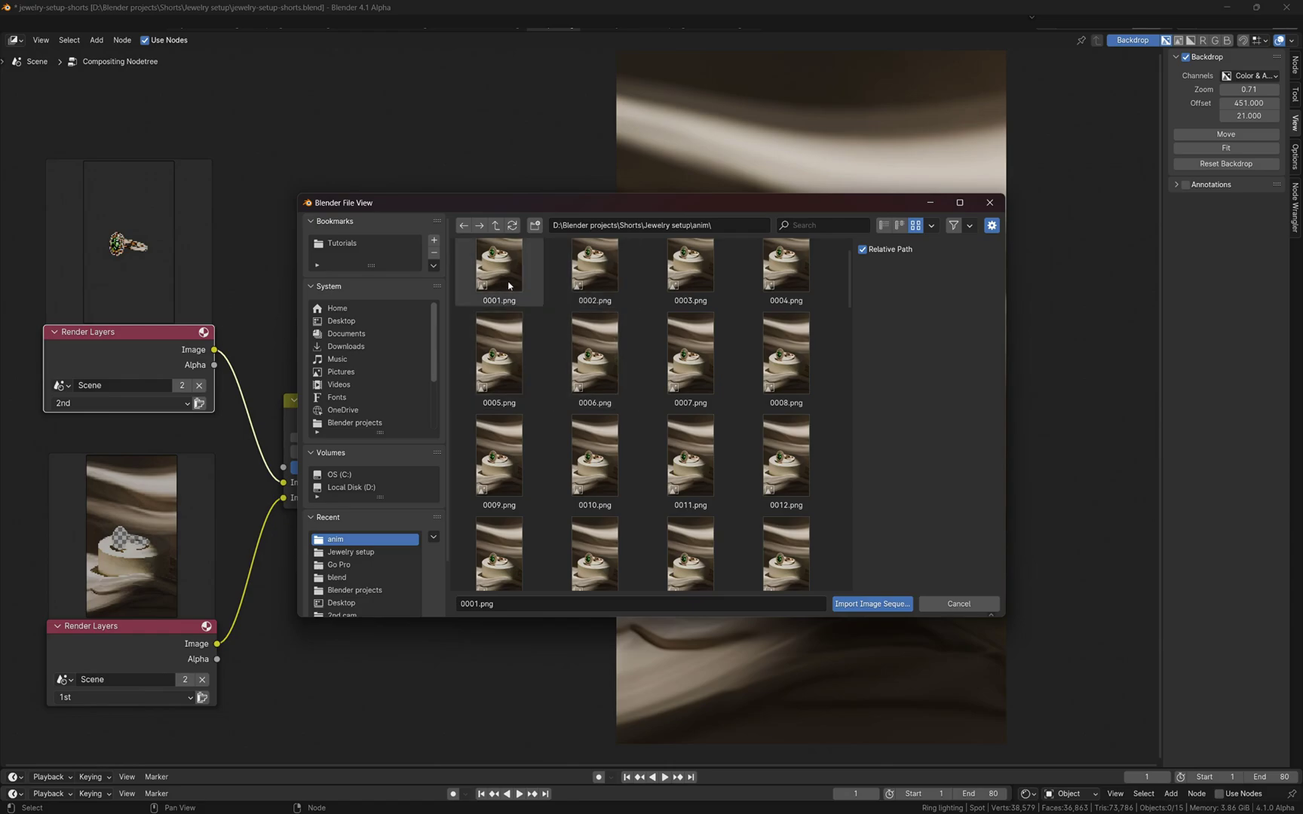
pyautogui.scroll(1, 528, 286)
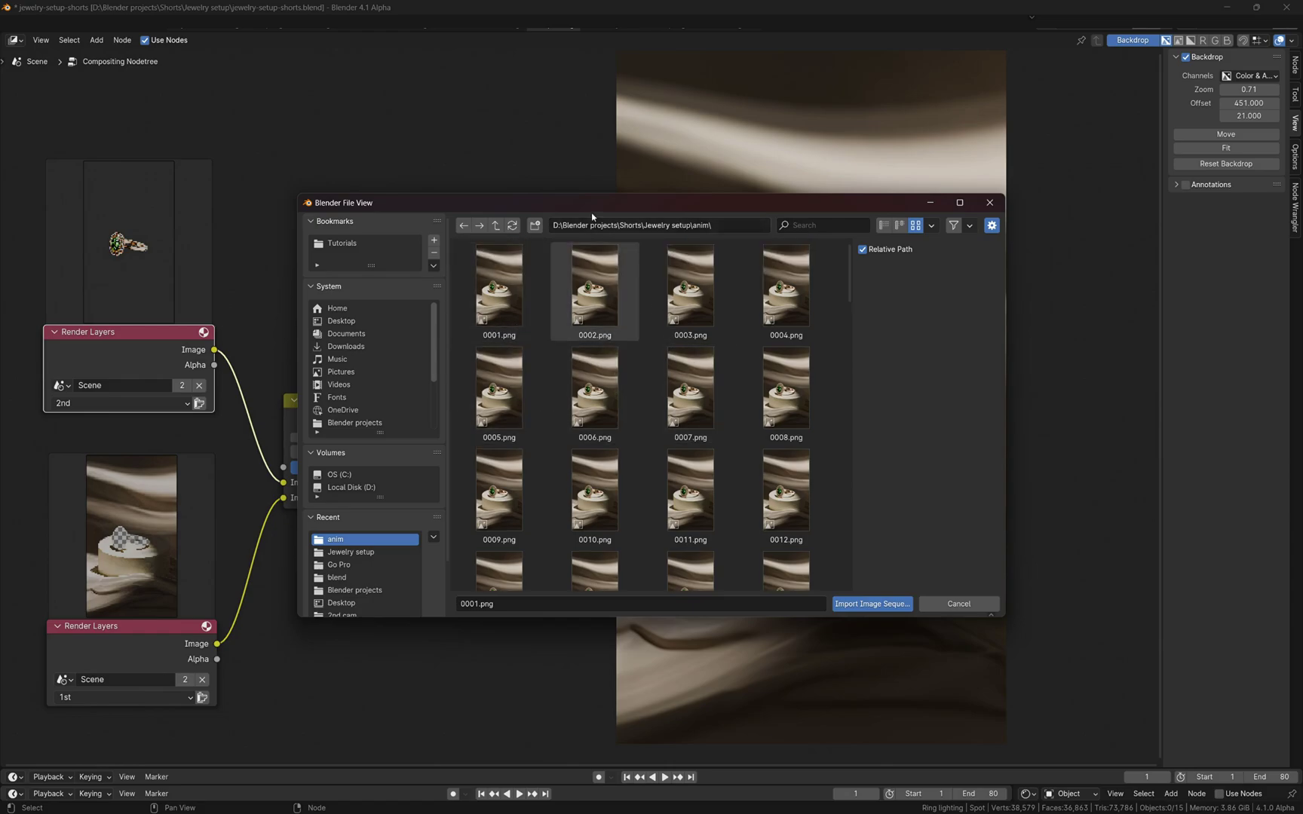
pyautogui.moveTo(585, 198); pyautogui.dragTo(539, 134)
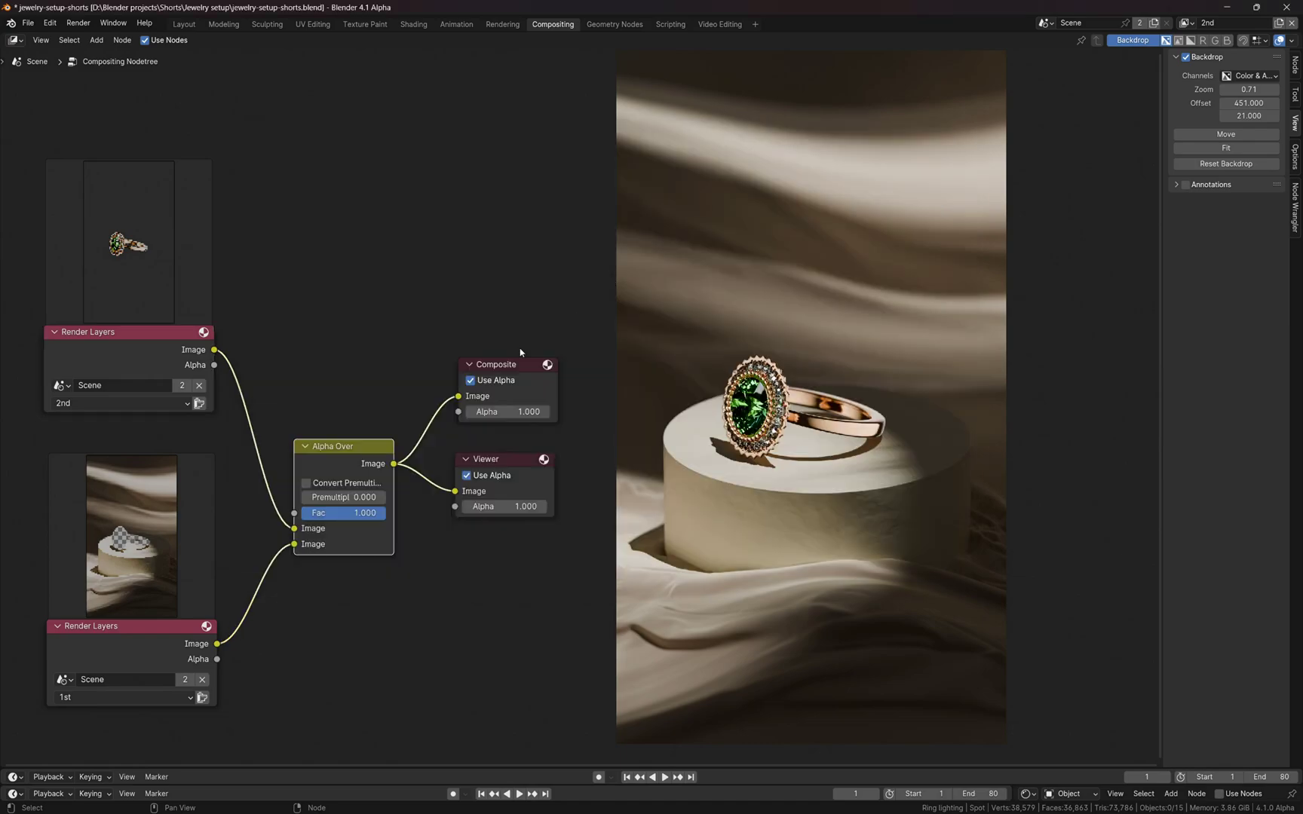
pyautogui.scroll(-1, 476, 407)
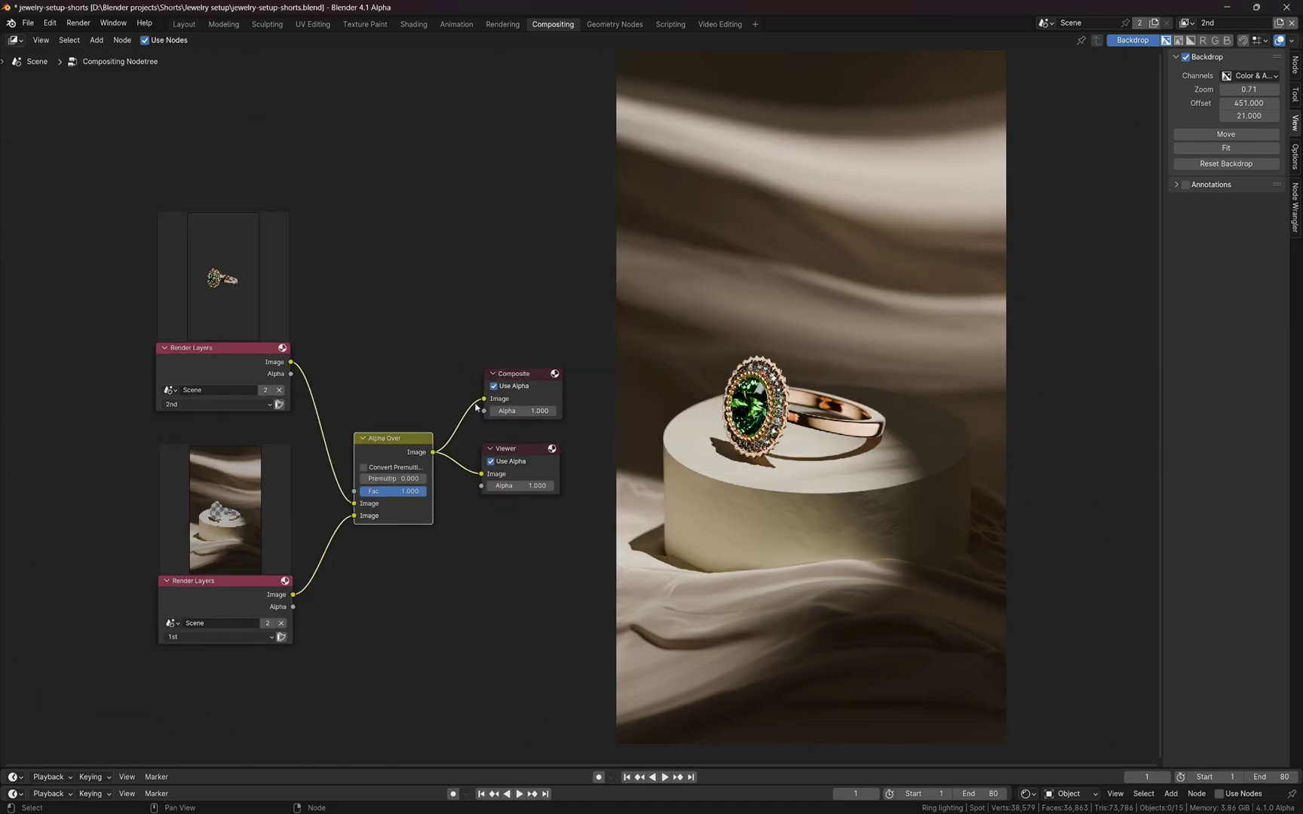
# Step: Return to the Layout workspace and box-zoom close onto the ring outside the camera view
pyautogui.scroll(1, 582, 364)
pyautogui.scroll(-1, 435, 311)
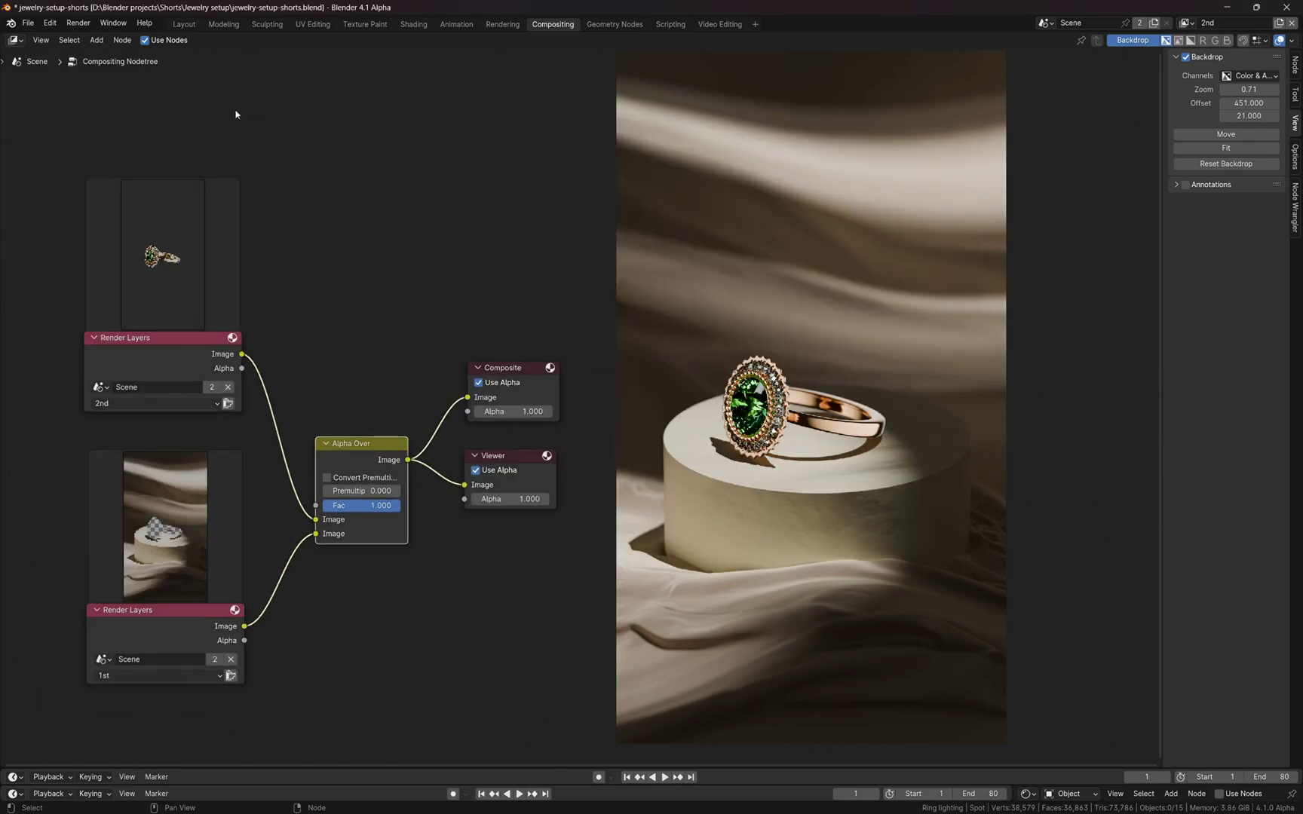
pyautogui.click(180, 25)
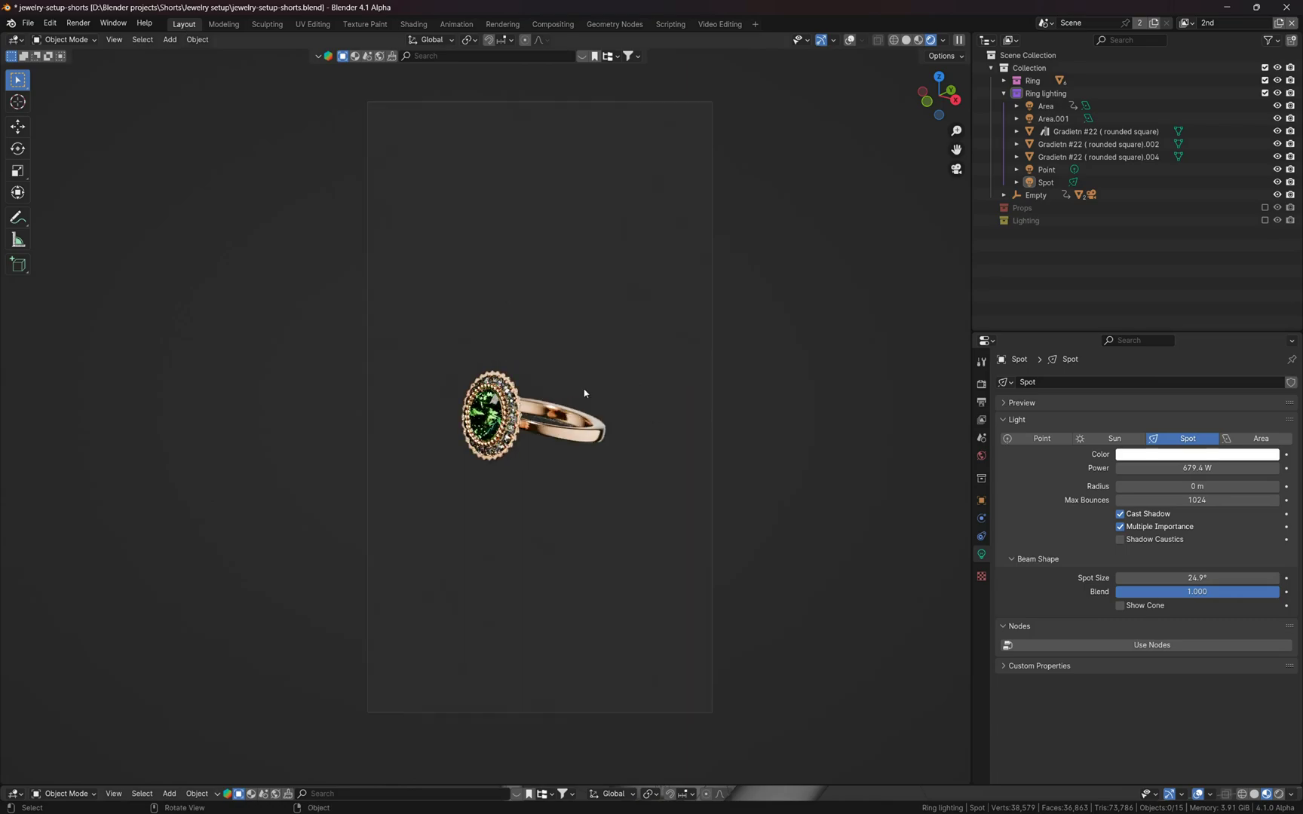
pyautogui.moveTo(517, 427); pyautogui.dragTo(556, 427, button='middle')
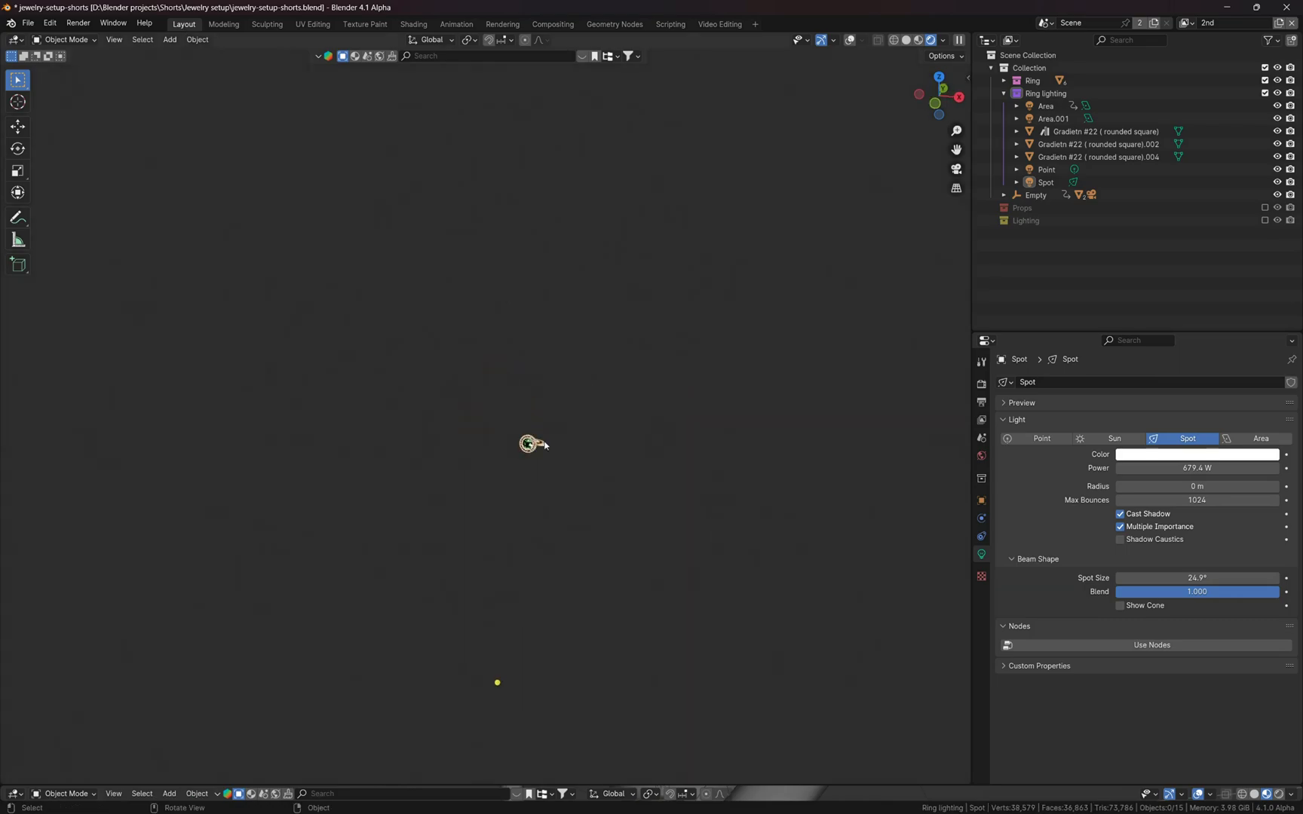
pyautogui.hotkey('shift', 'b')
pyautogui.moveTo(511, 416); pyautogui.dragTo(619, 501)
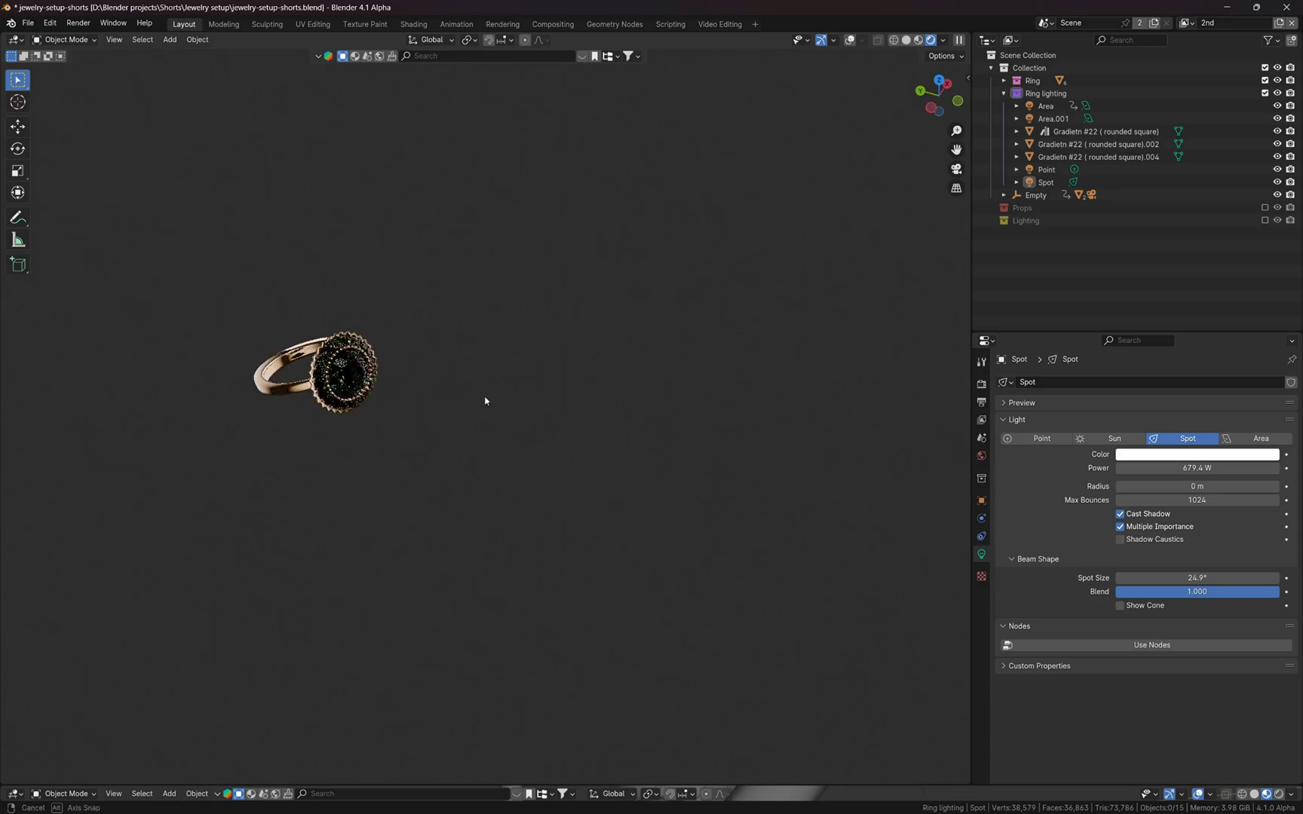
pyautogui.scroll(2, 478, 417)
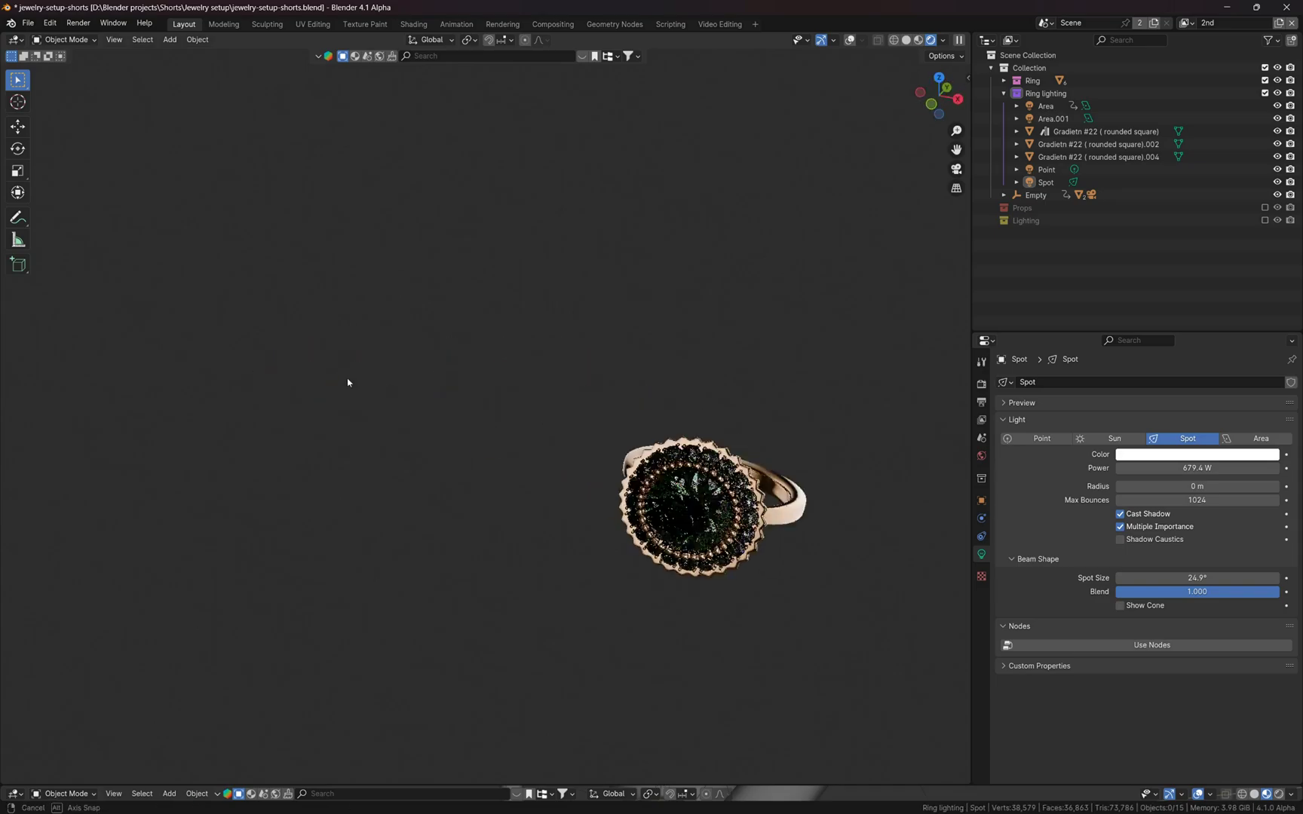